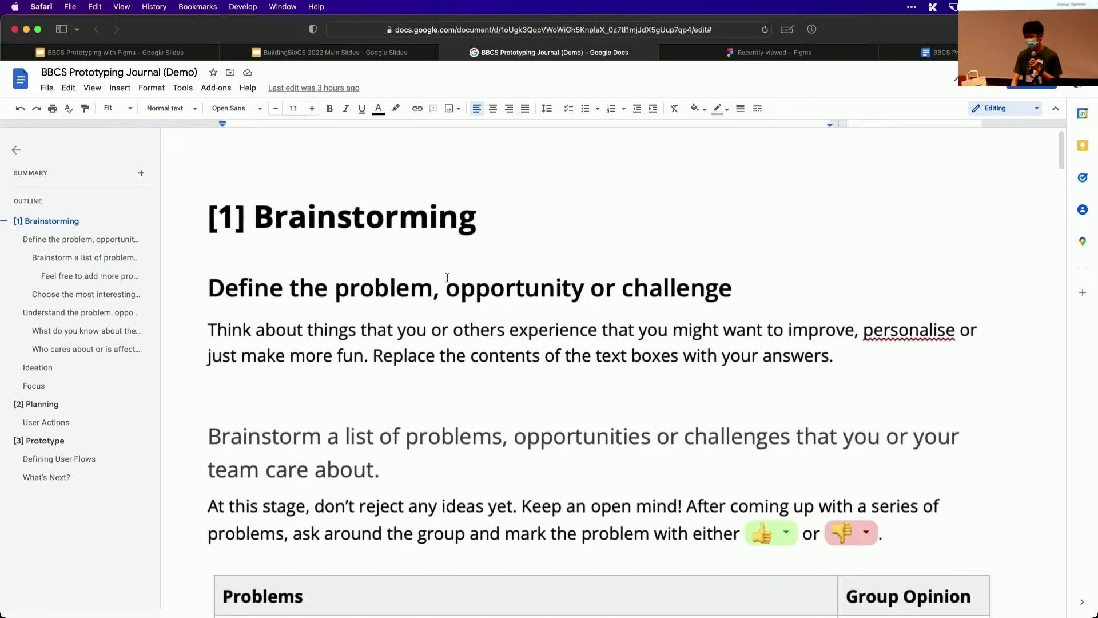
Review the Brainstorming instructions and the choices available for the group opinion in the first empty Problems row
scroll(447, 278, "down", 4)
scroll(447, 277, "up", 2)
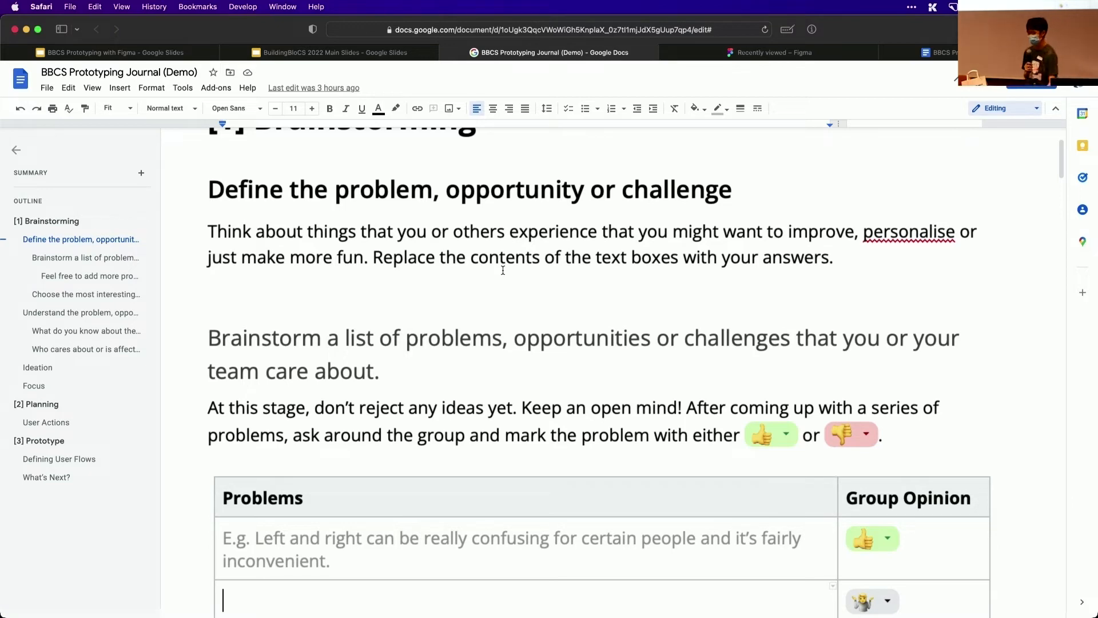
scroll(503, 270, "down", 1)
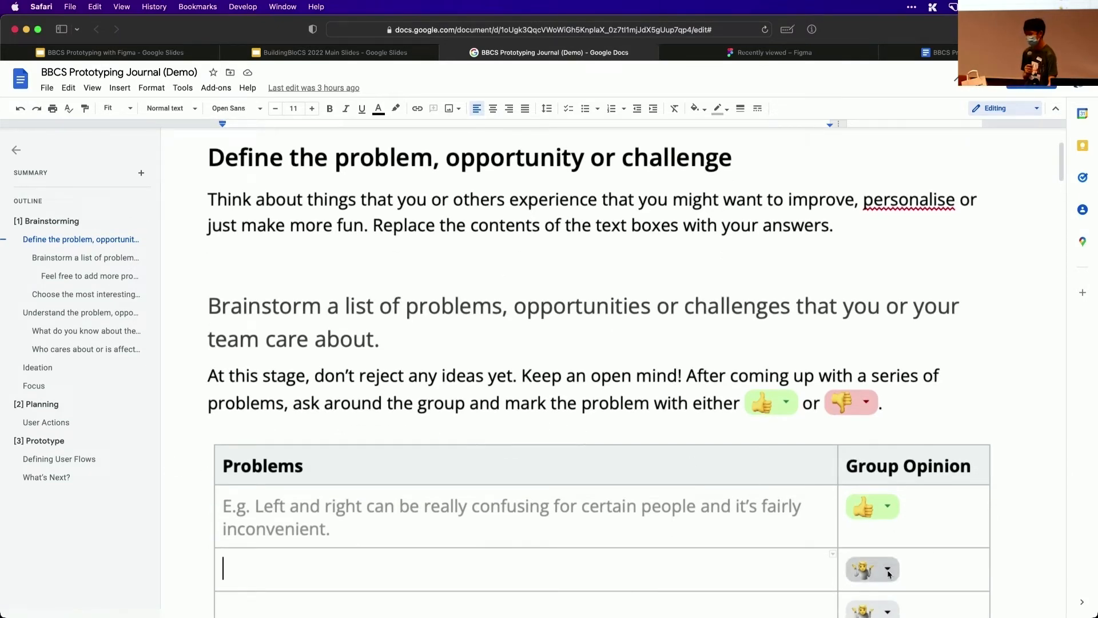
left_click(889, 573)
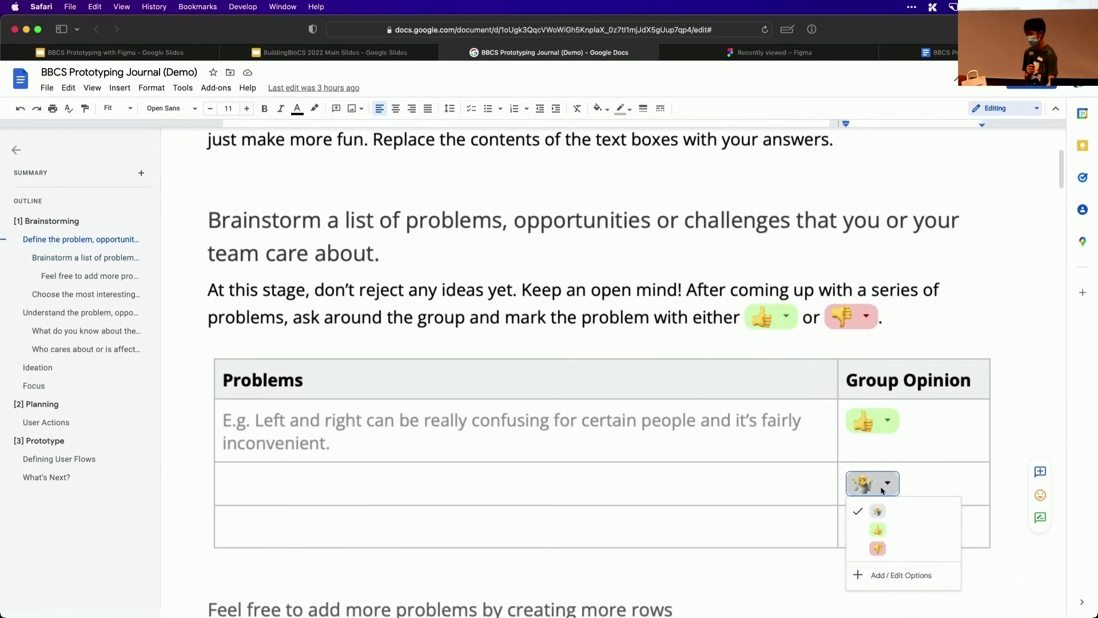
left_click(757, 492)
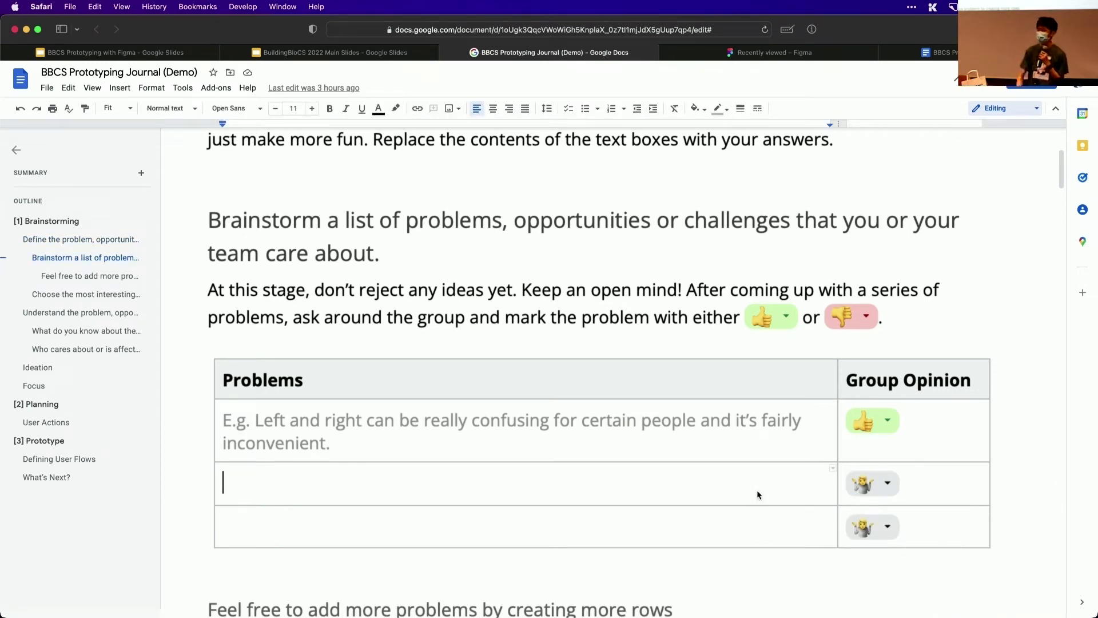
scroll(757, 489, "up", 4)
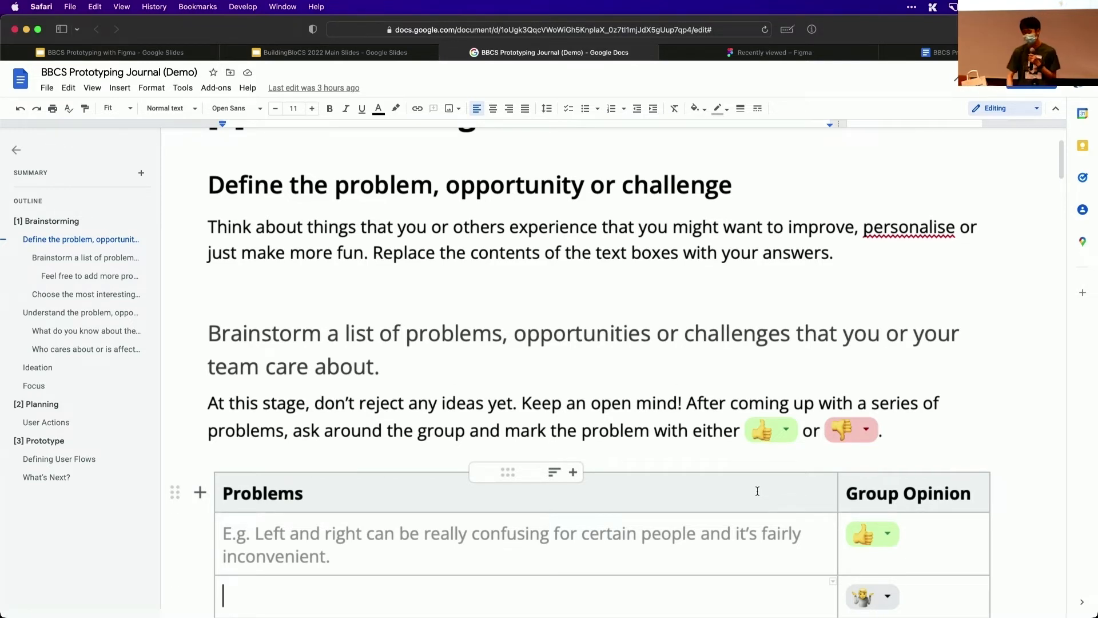
scroll(757, 490, "down", 3)
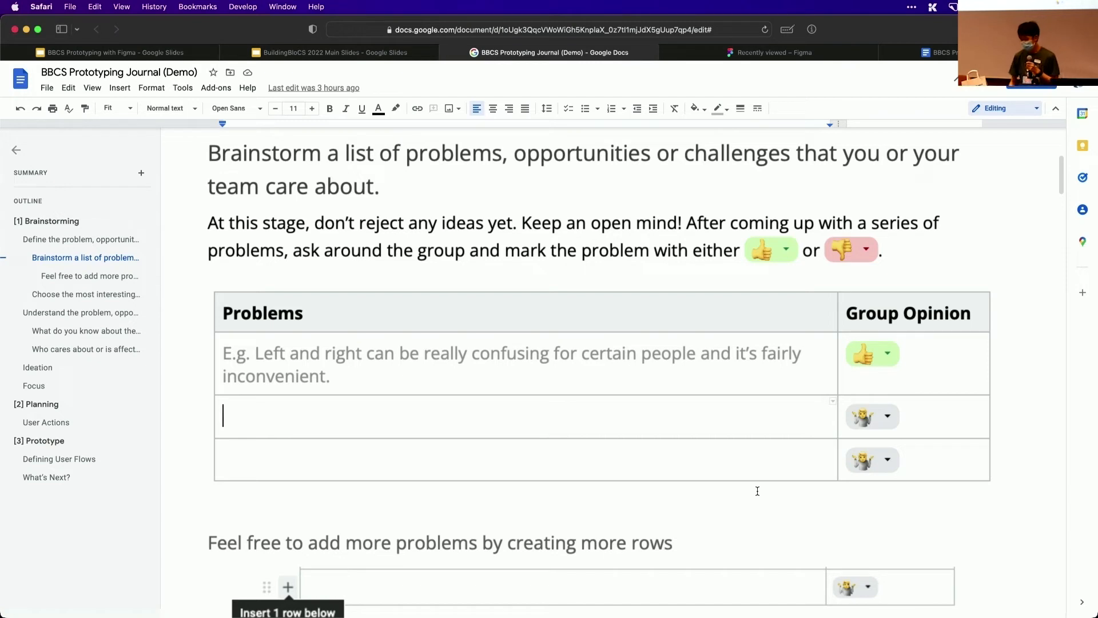
Enter "I dont want to do homework" in the first empty Problems row and set its group opinion to thumbs up
type("I dontb")
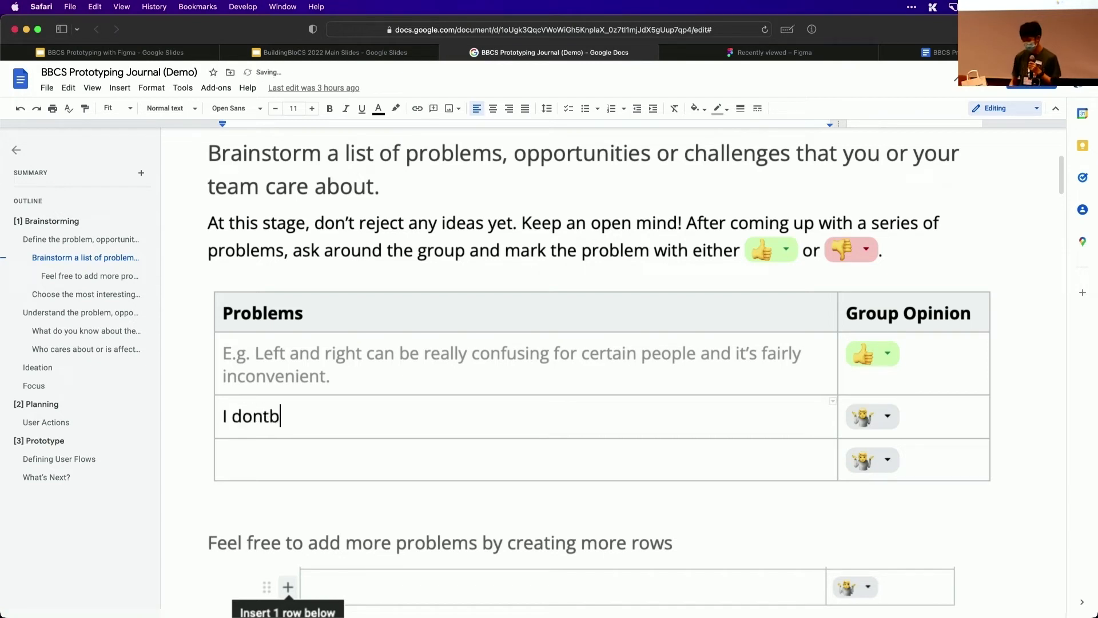
key("BackSpace")
type("want")
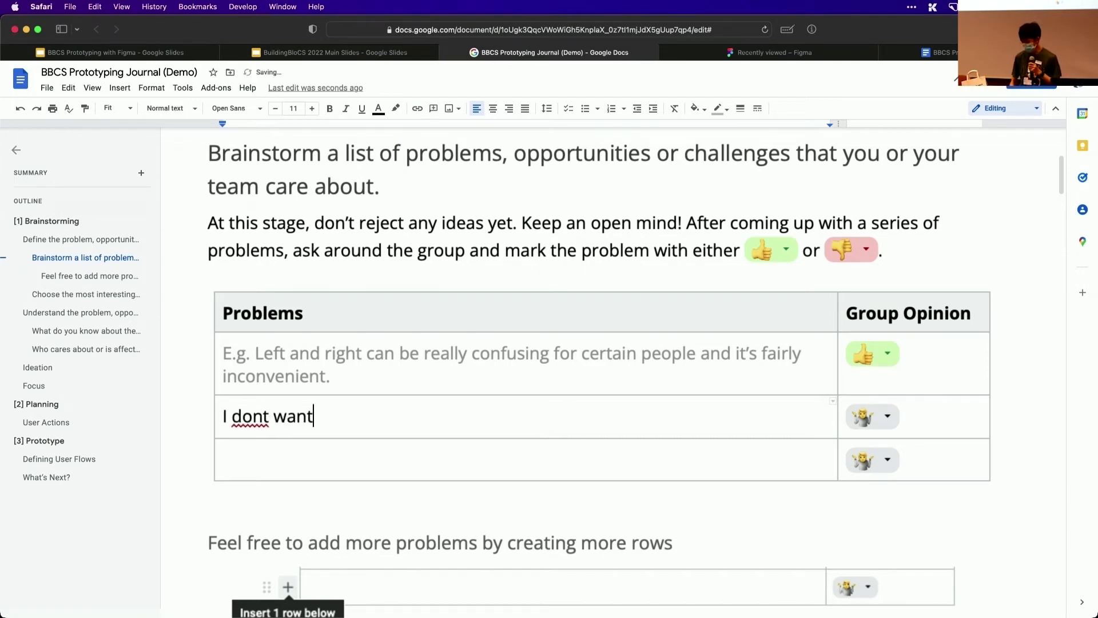
type(" to do h")
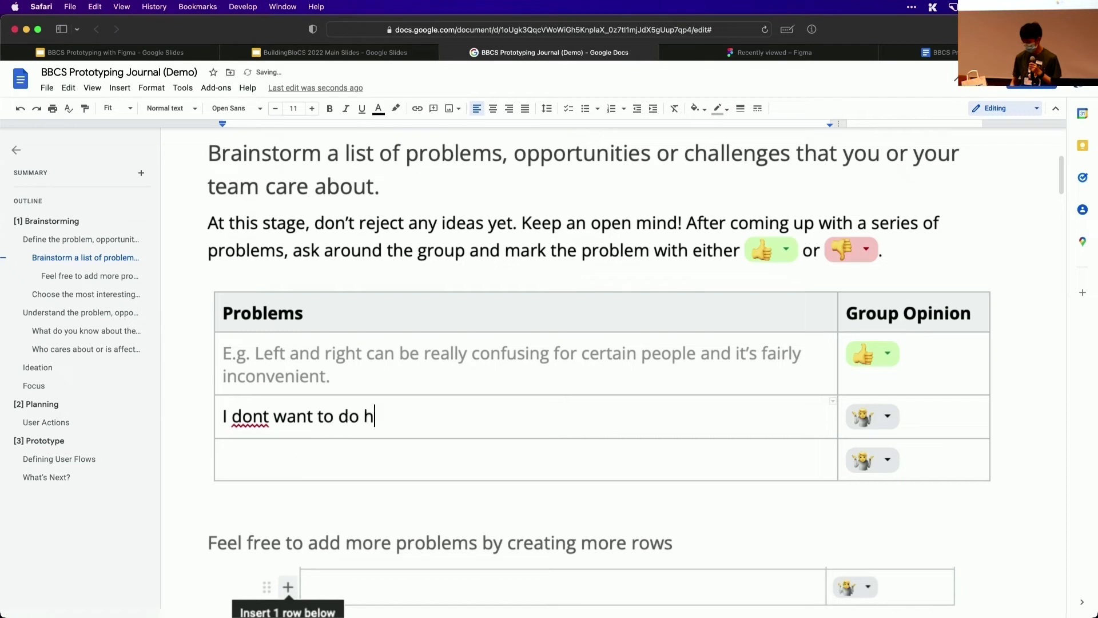
type("omework")
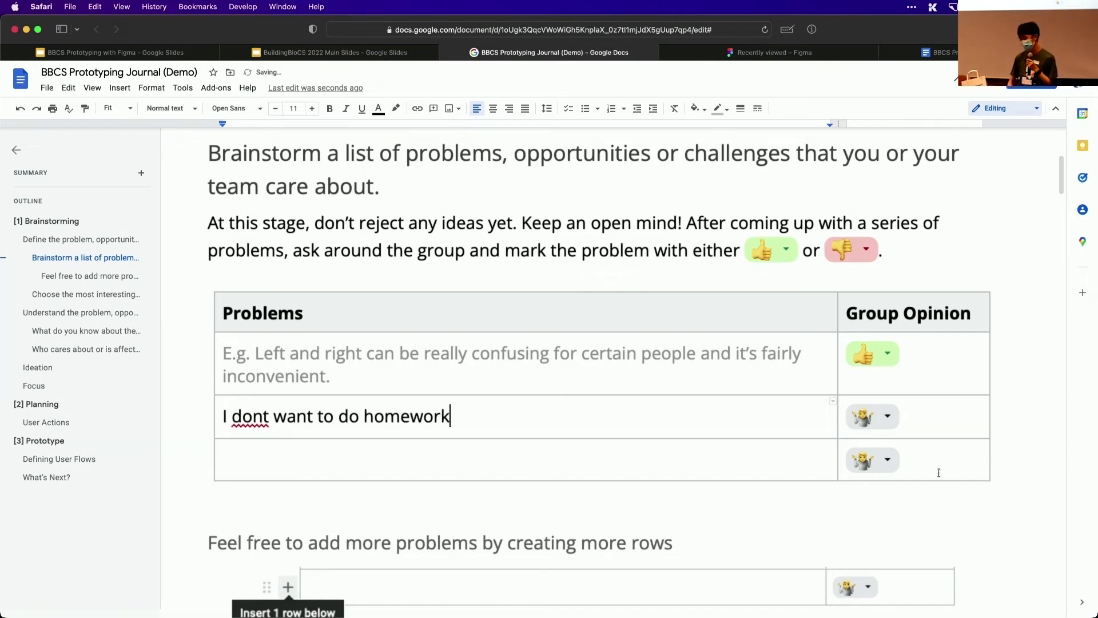
left_click(884, 416)
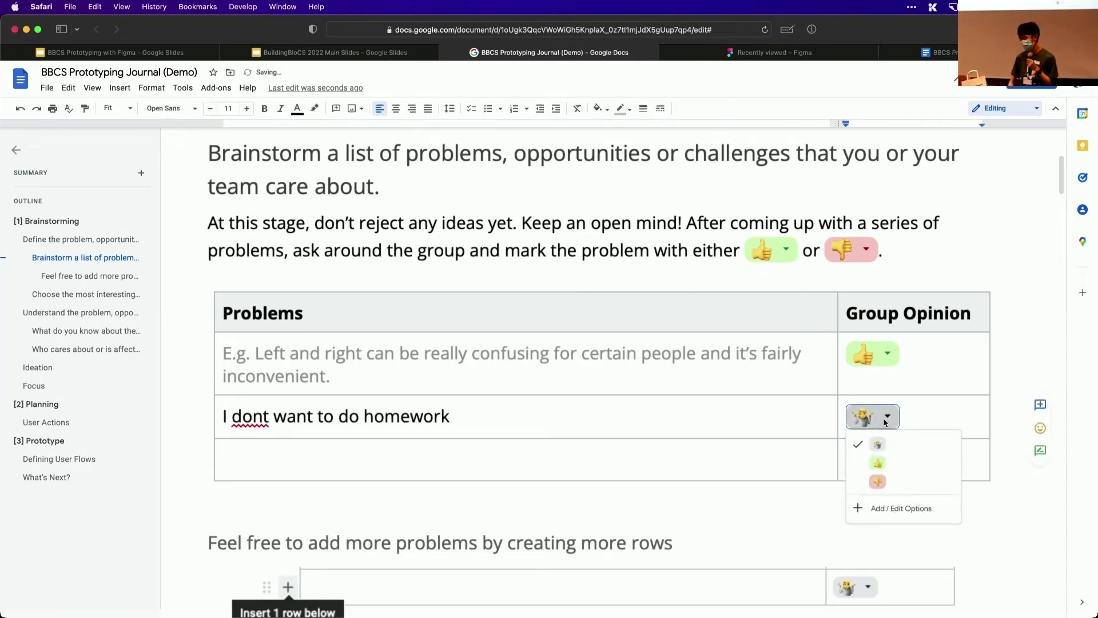
left_click(884, 462)
Add three more empty rows at the end of the Problems table
scroll(790, 444, "down", 3)
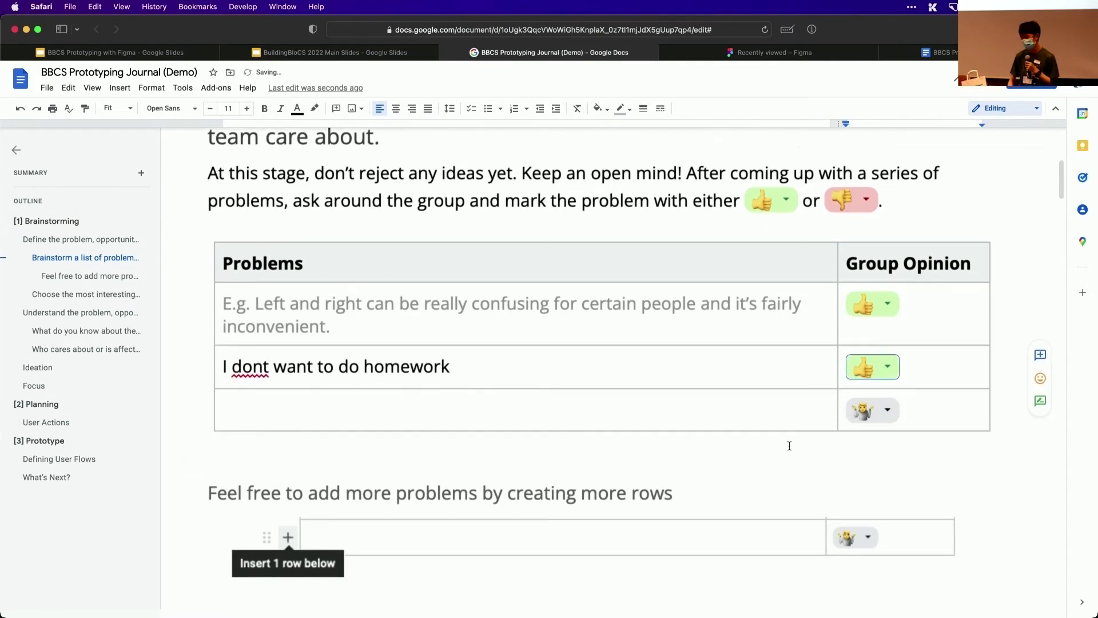
left_click(511, 377)
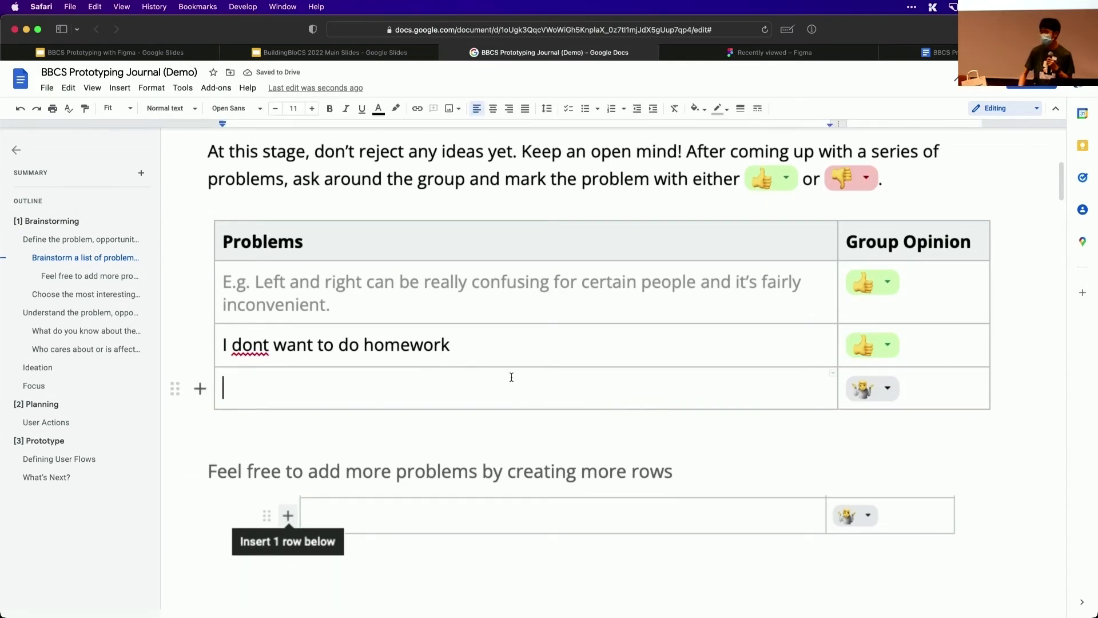
left_click(200, 388)
left_click(200, 430)
left_click(200, 473)
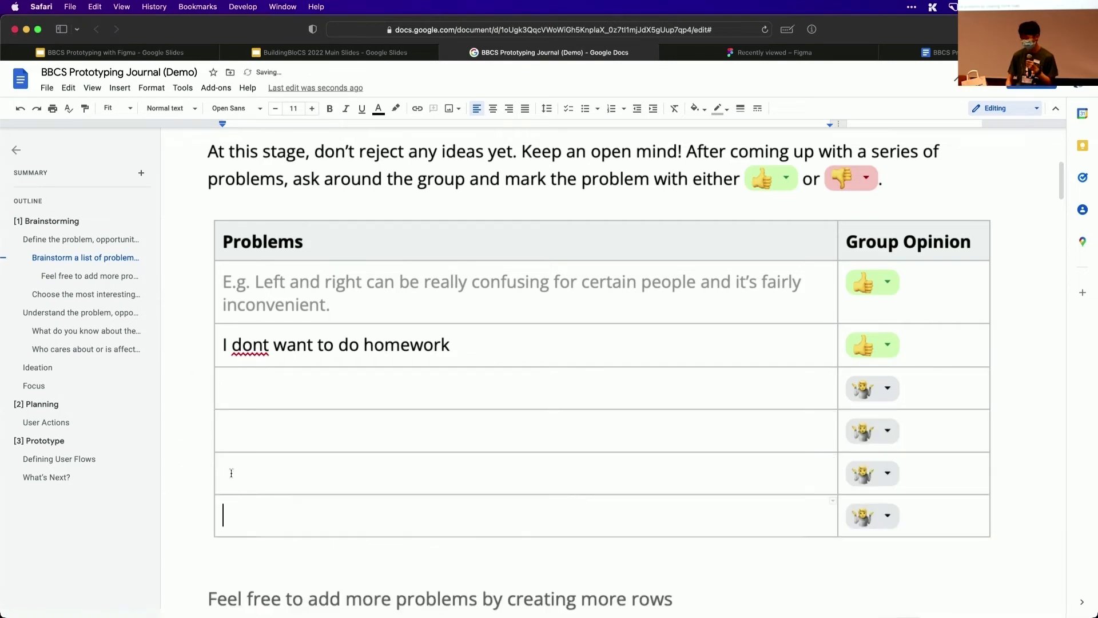
Enter "I have no problems" in the row below the homework problem and set its group opinion to thumbs down
double_click(262, 399)
type("I have")
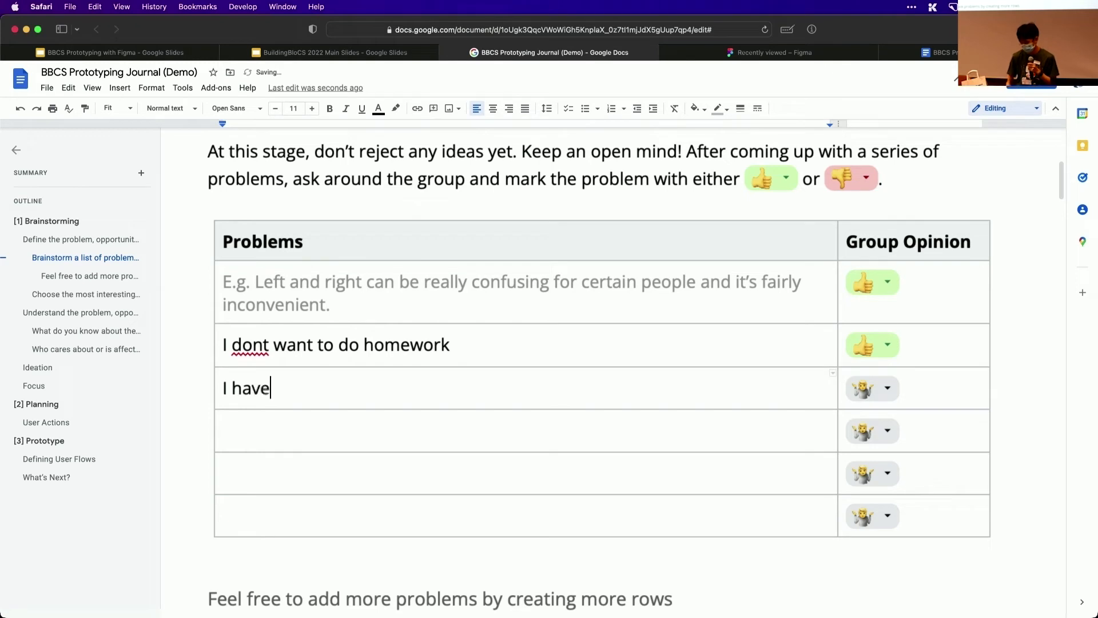
type(" no prob")
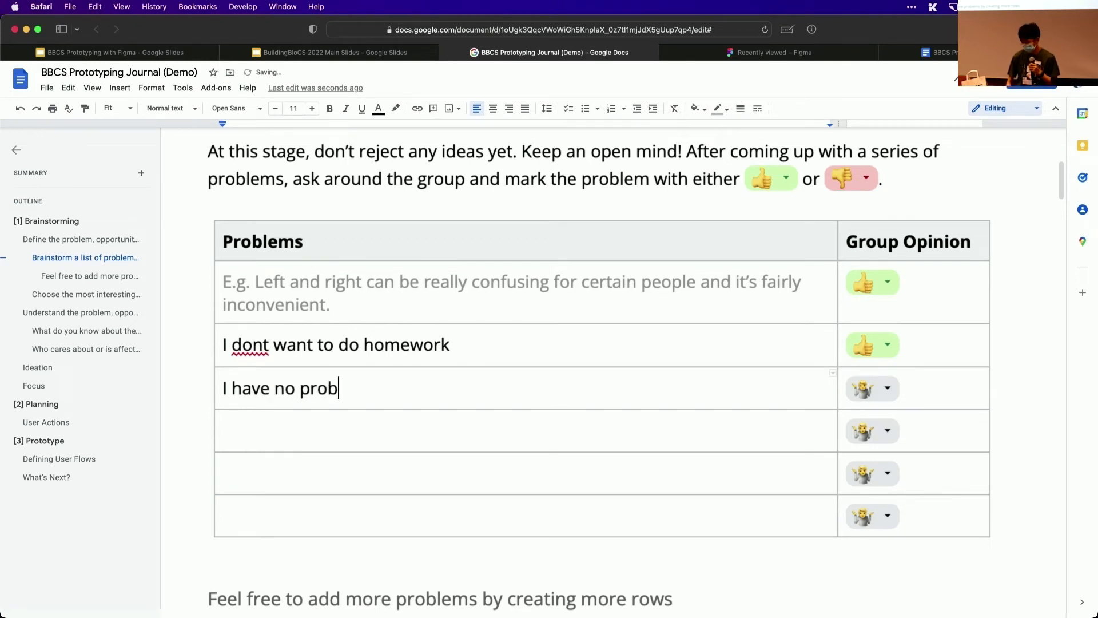
type("lems")
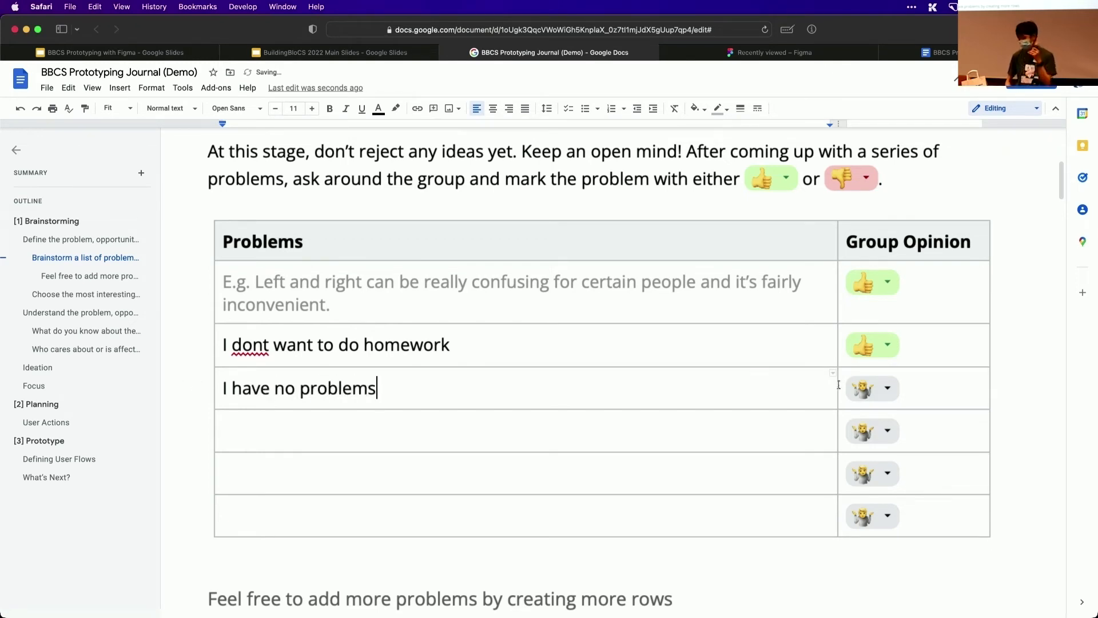
left_click(871, 388)
left_click(892, 453)
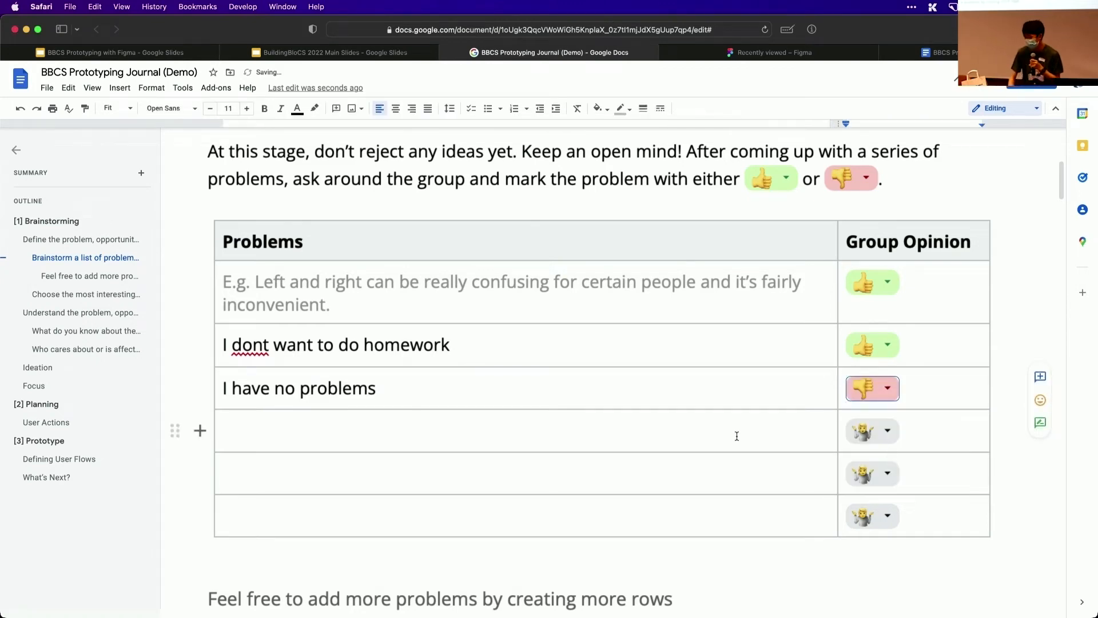
Look over the listed problems and the "My problem, in a sentence" table to pick the most interesting idea
scroll(737, 437, "down", 3)
scroll(737, 436, "down", 5)
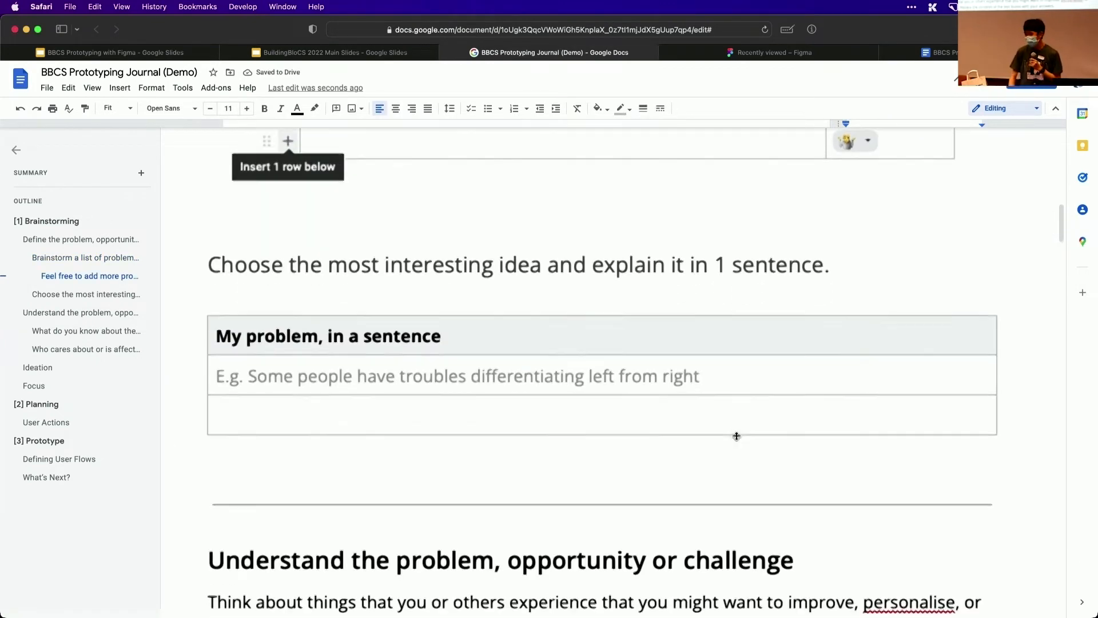
scroll(628, 379, "up", 2)
scroll(627, 378, "up", 5)
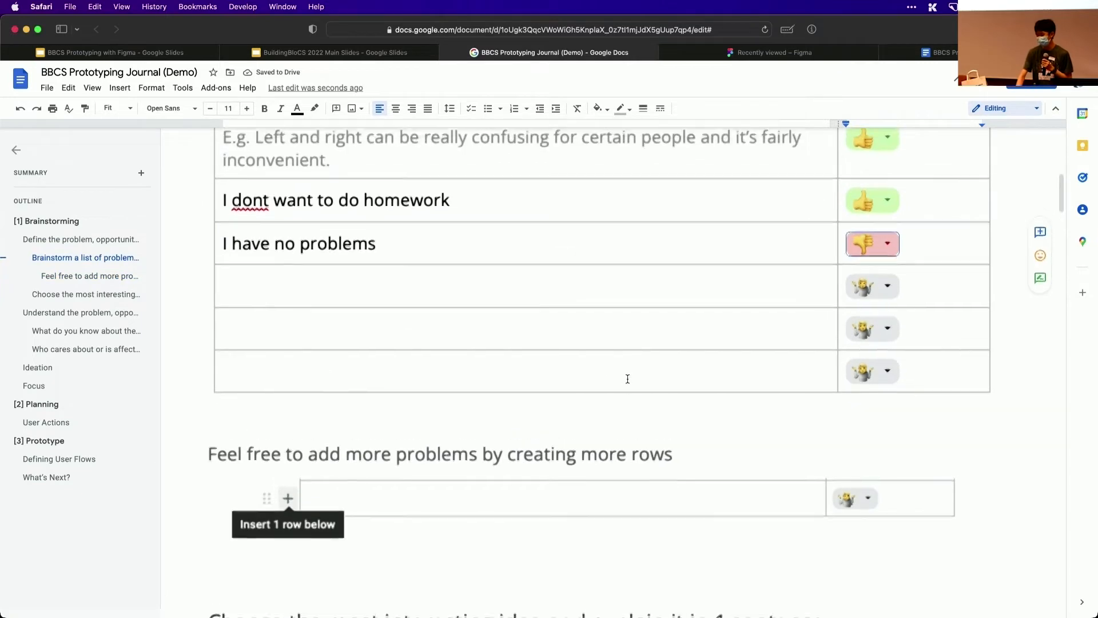
double_click(438, 204)
triple_click(438, 205)
scroll(438, 210, "down", 2)
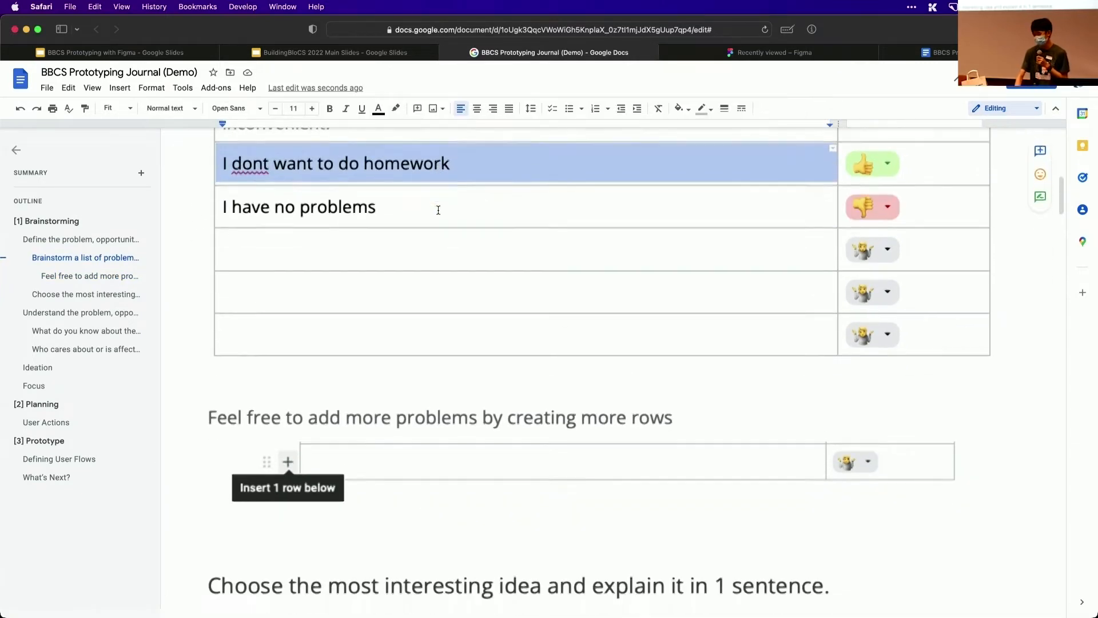
scroll(438, 209, "down", 5)
scroll(438, 210, "up", 1)
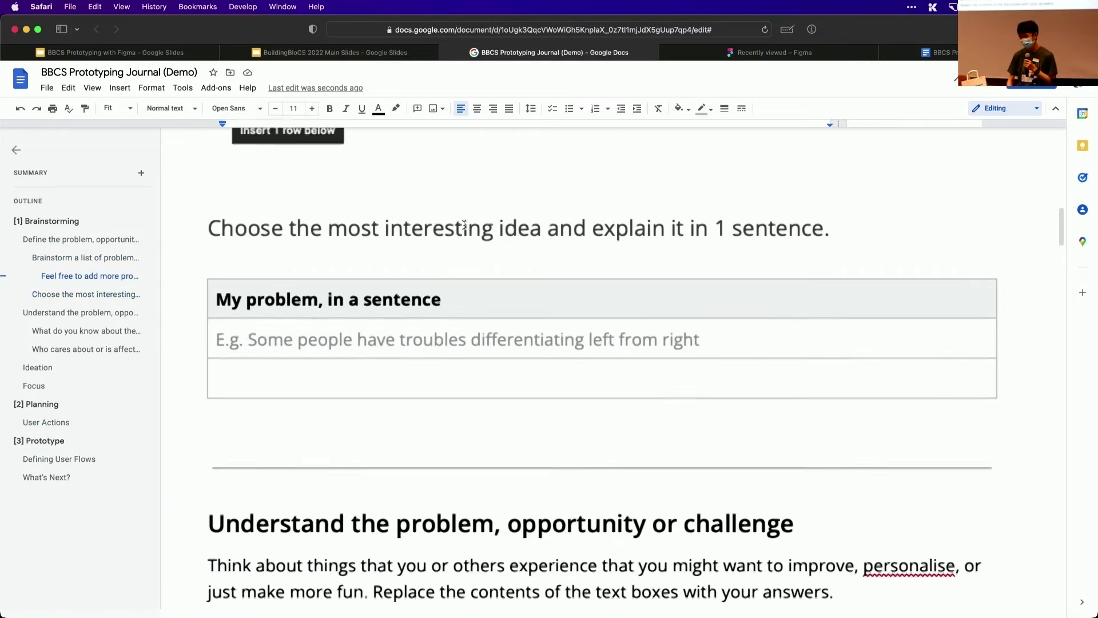
Enter "Some people find homework tiring to do" in the empty row of the "My problem, in a sentence" table
triple_click(446, 375)
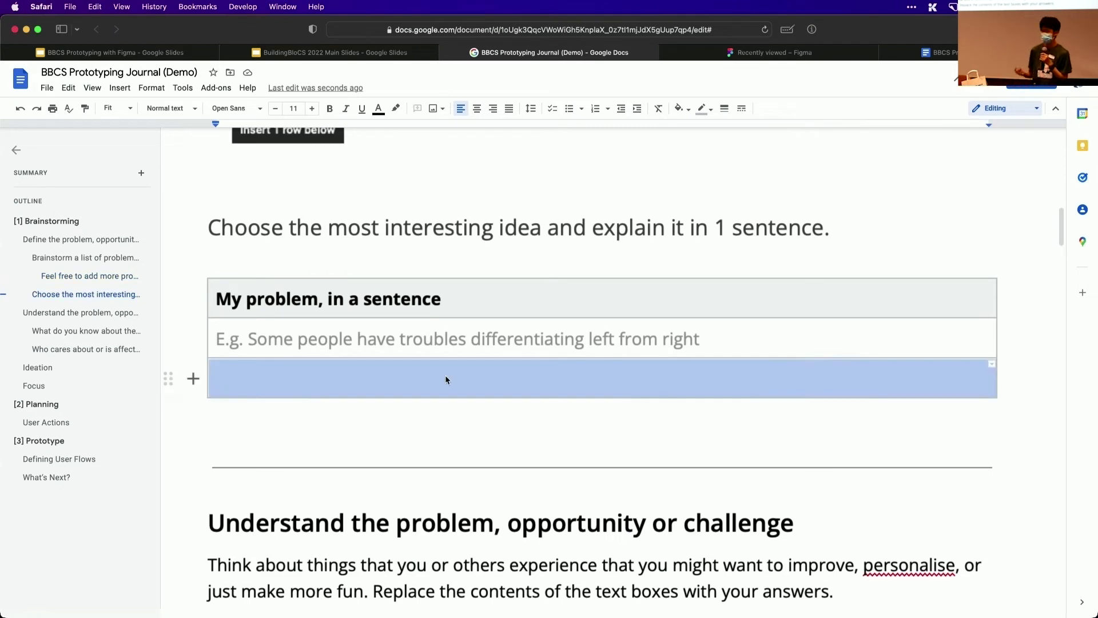
key("BackSpace")
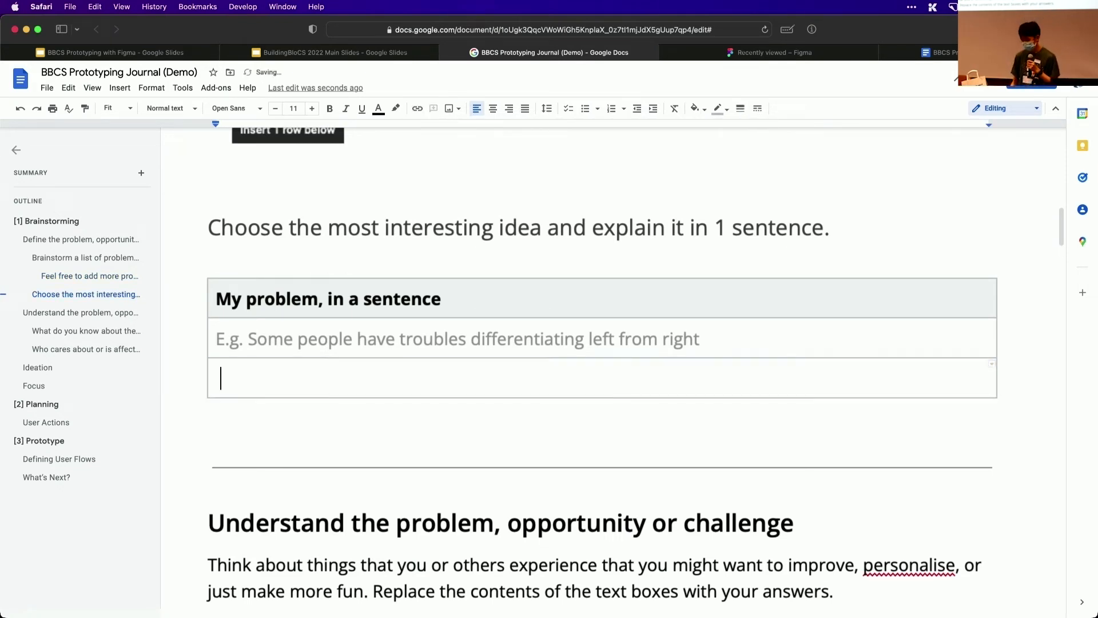
type("D")
key("BackSpace")
type("some pe")
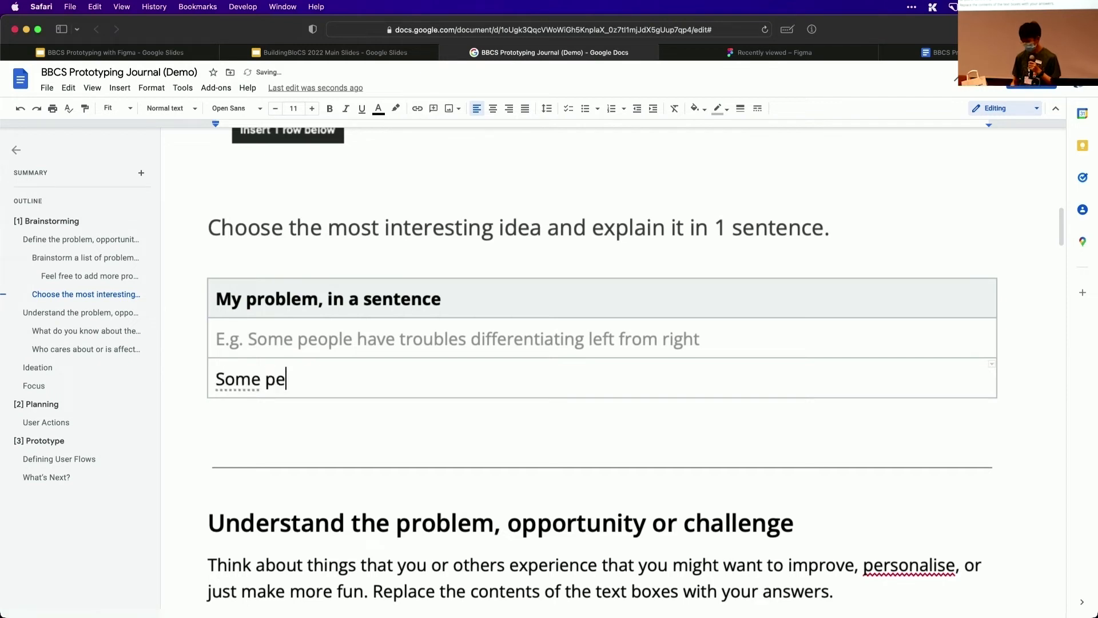
type("ople find")
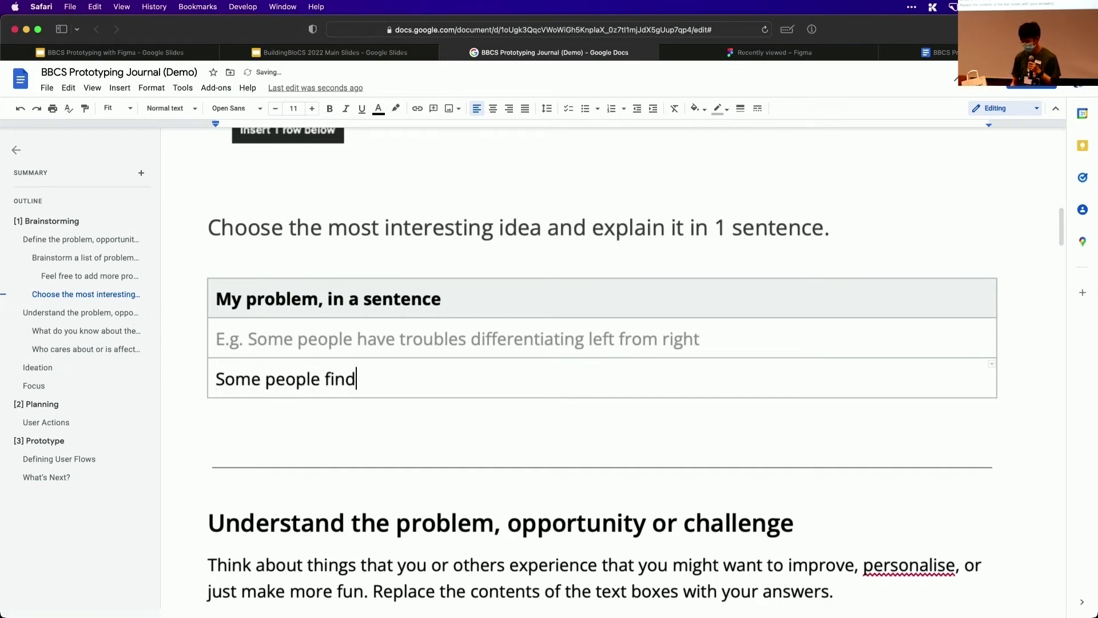
type(" homewor")
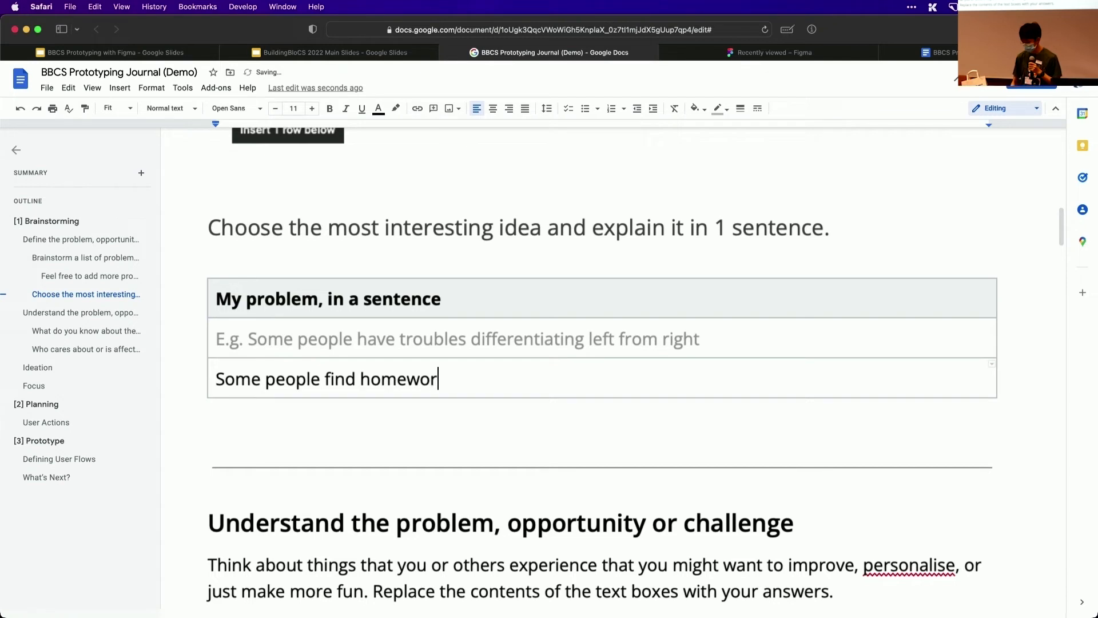
type("k tiring tod")
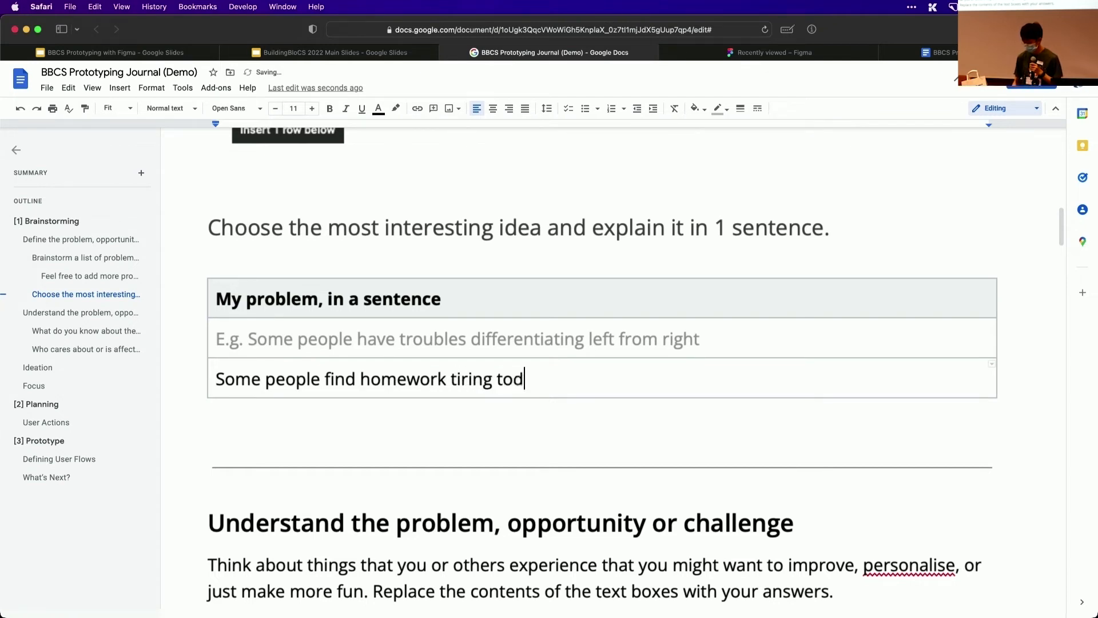
key("BackSpace")
type("do")
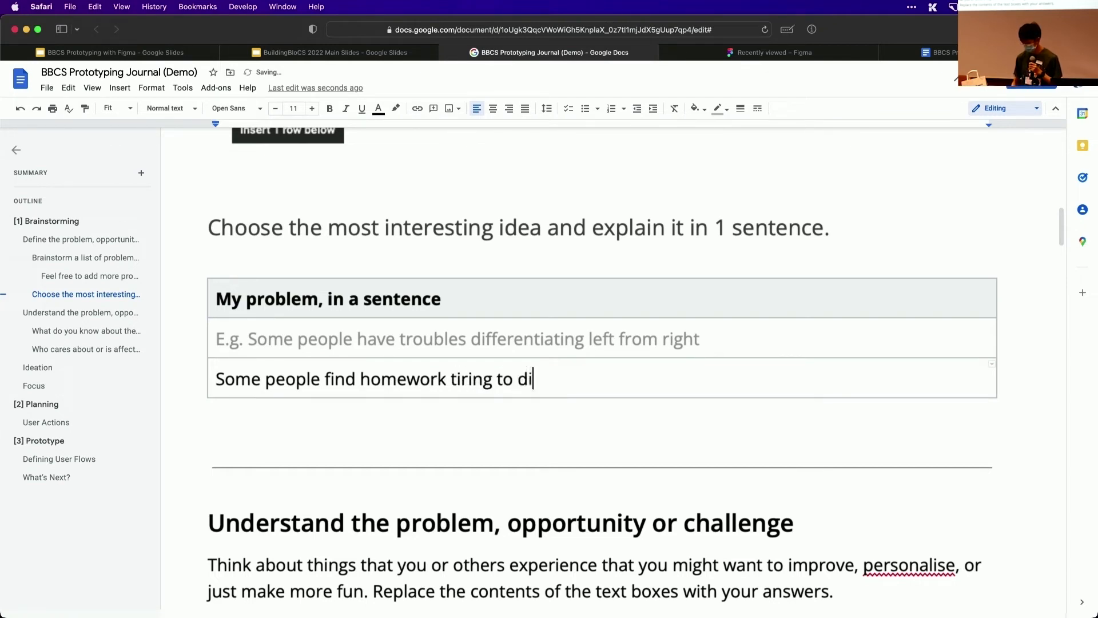
Enter "Why do teachers give homework?" in the first empty row of the Questions table and mark it "I need to learn more!"
scroll(431, 455, "down", 7)
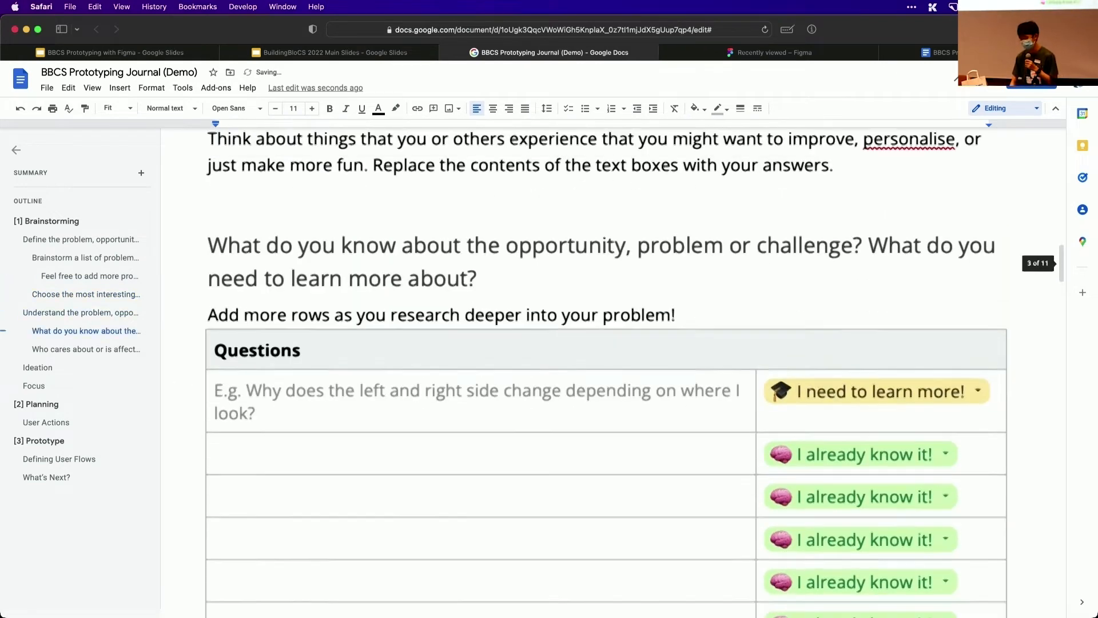
scroll(430, 455, "up", 1)
scroll(430, 455, "up", 2)
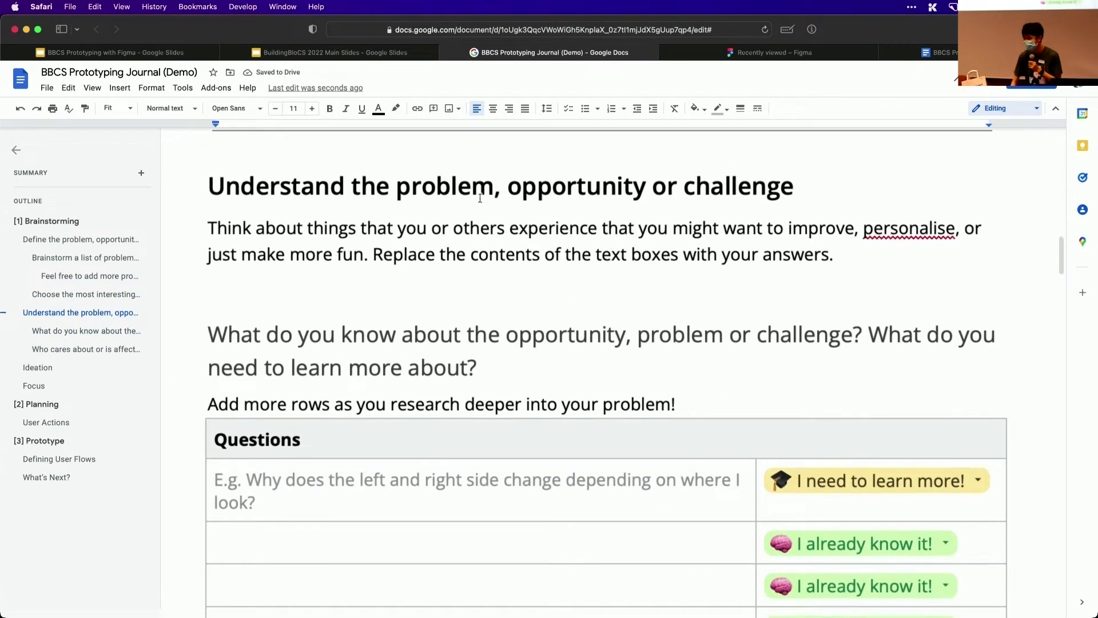
left_click(439, 181)
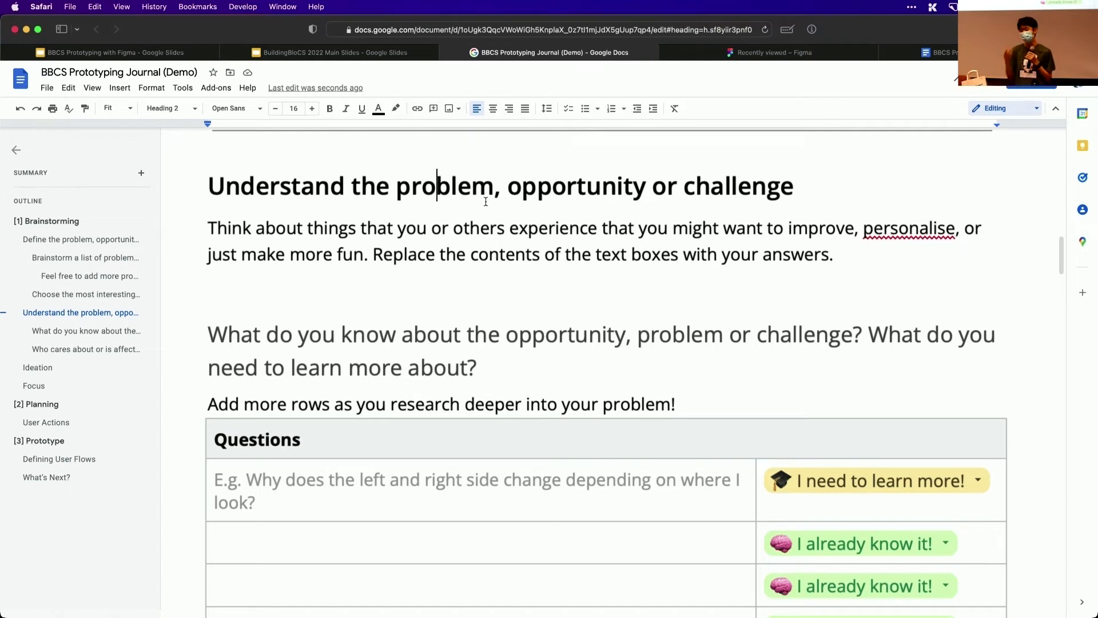
scroll(486, 201, "down", 3)
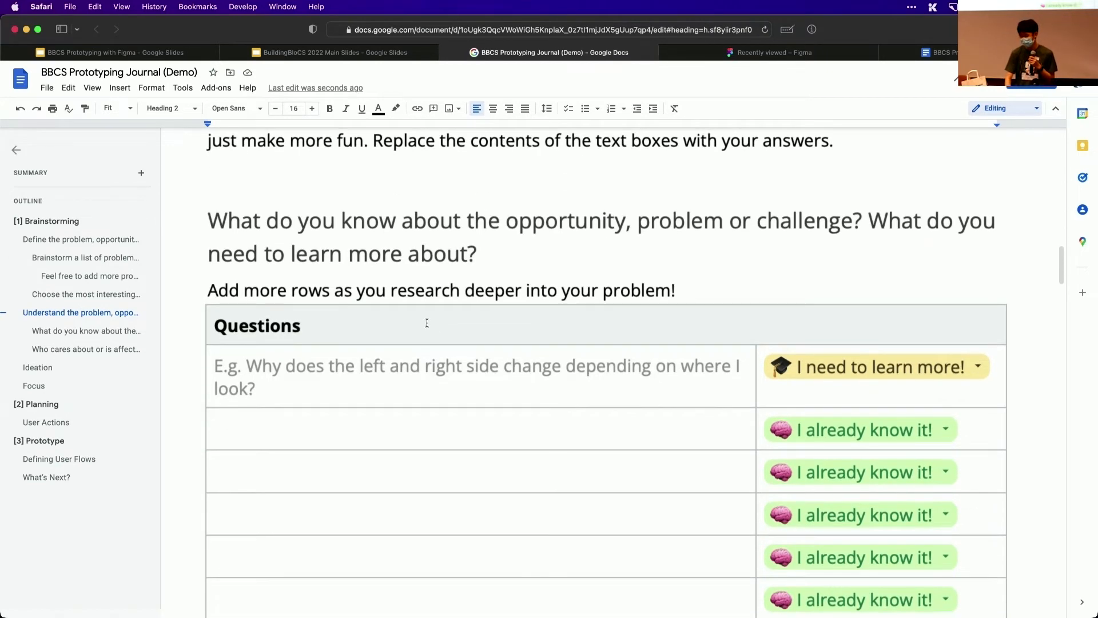
left_click(377, 417)
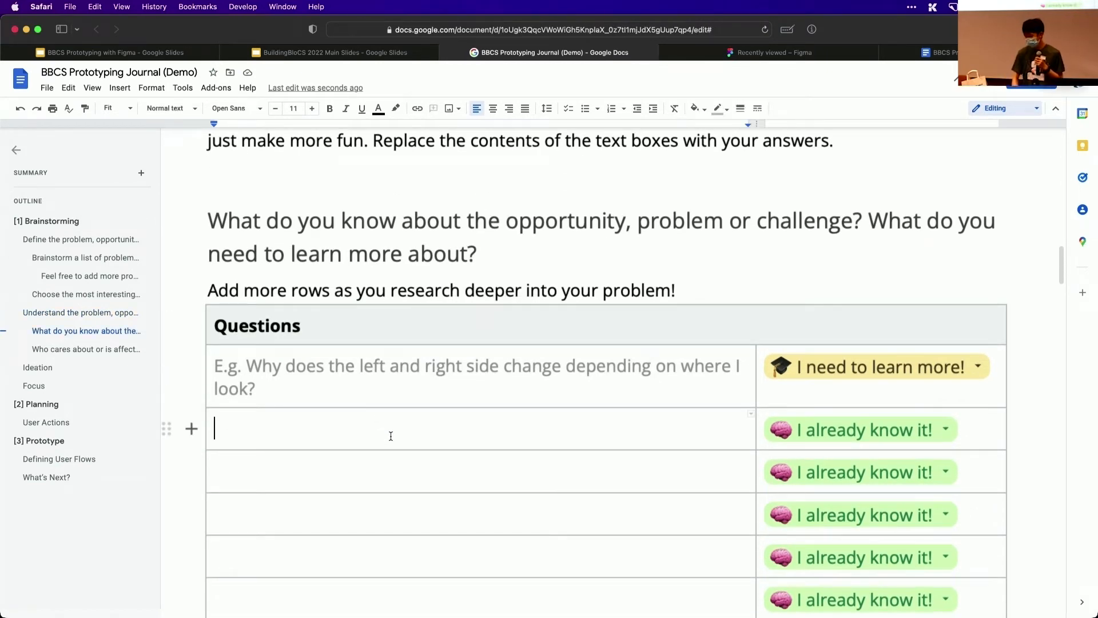
type("Why do ")
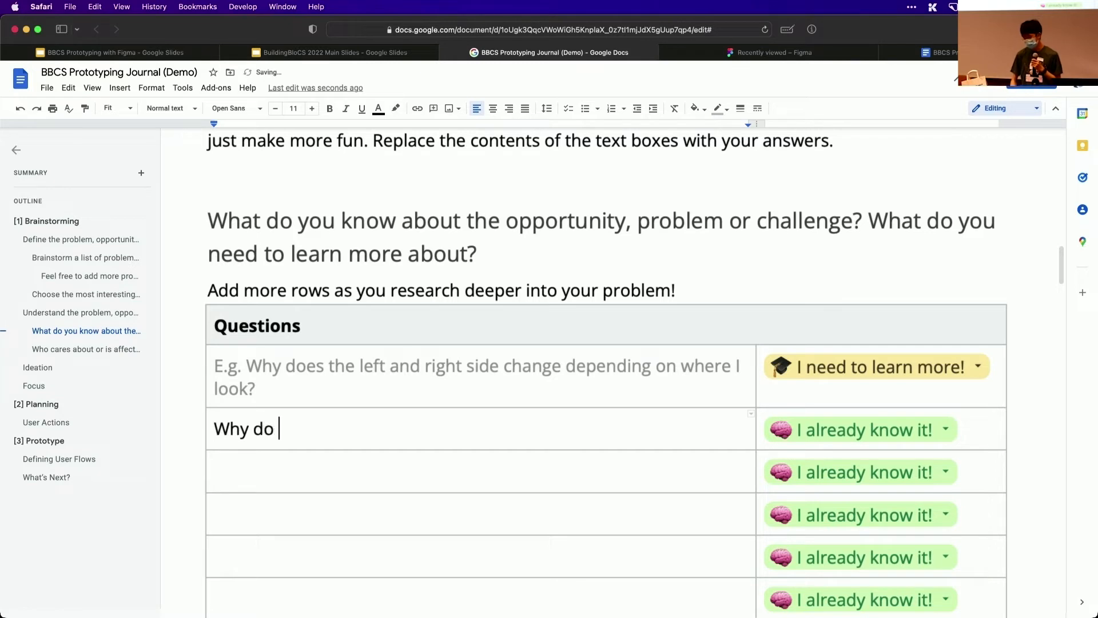
type("teavjher")
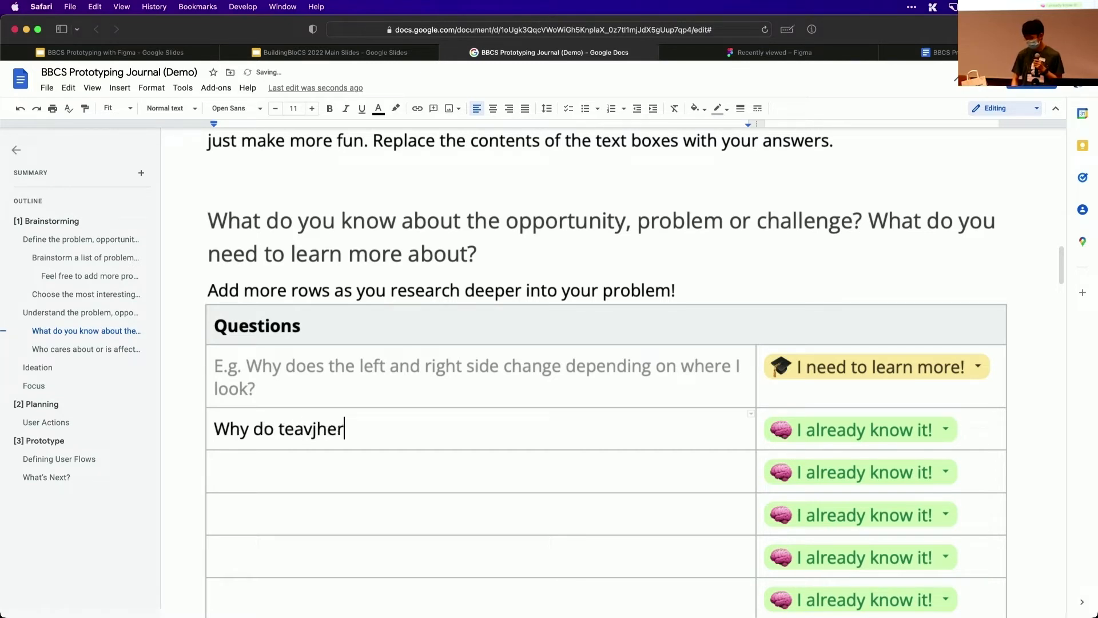
type("s")
key("BackSpace")
key("BackSpace")
key("BackSpace")
key("BackSpace")
key("BackSpace")
key("BackSpace")
key("BackSpace")
key("BackSpace")
type("ea")
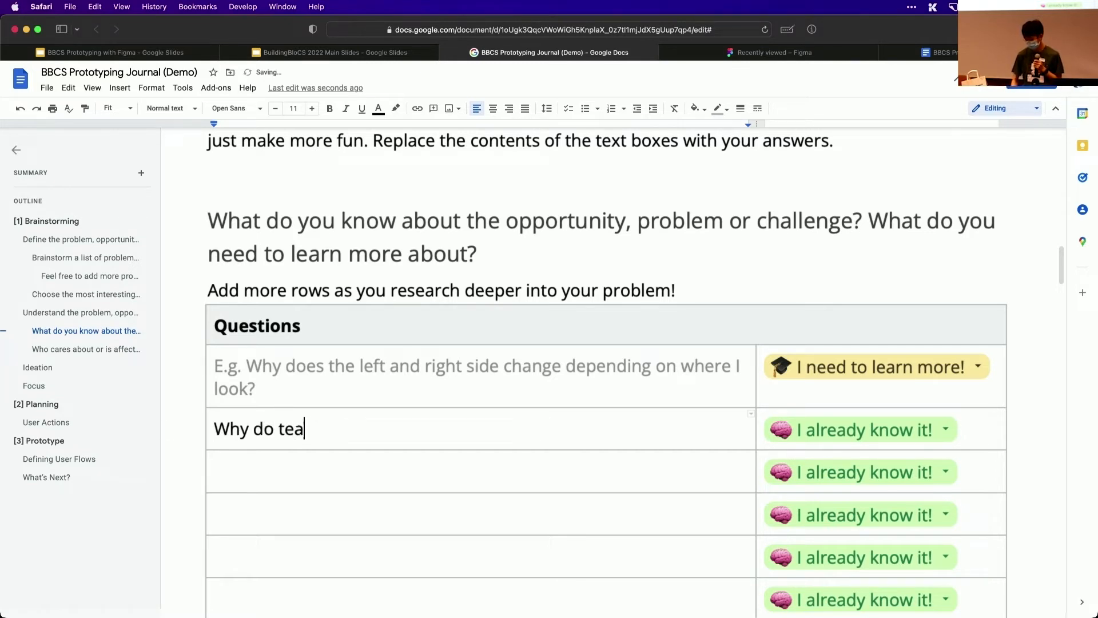
type("chers ")
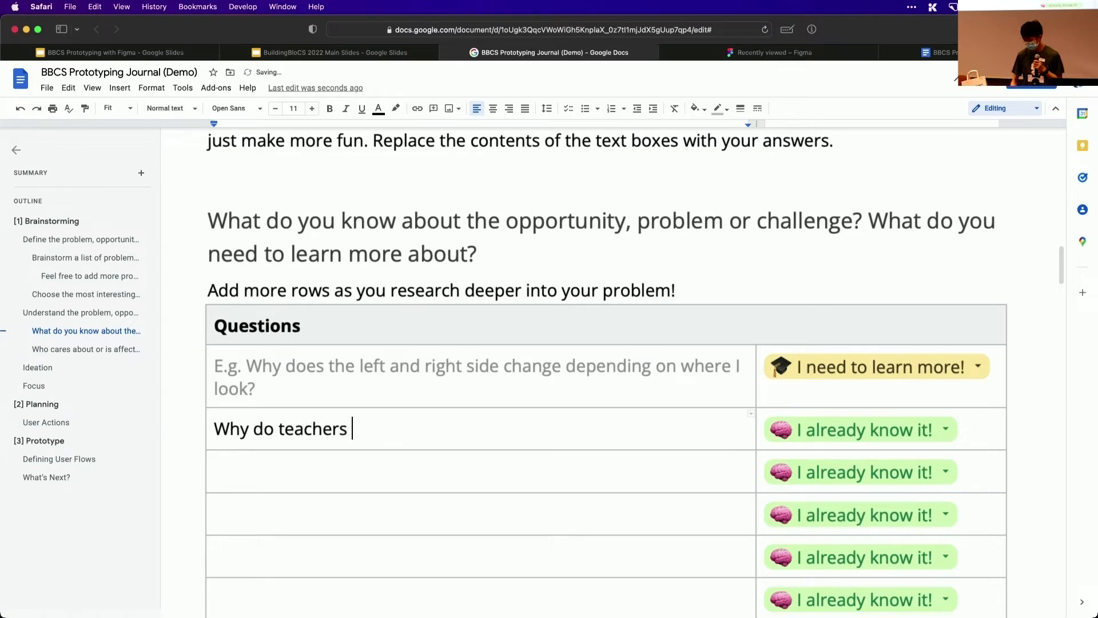
type("give ho")
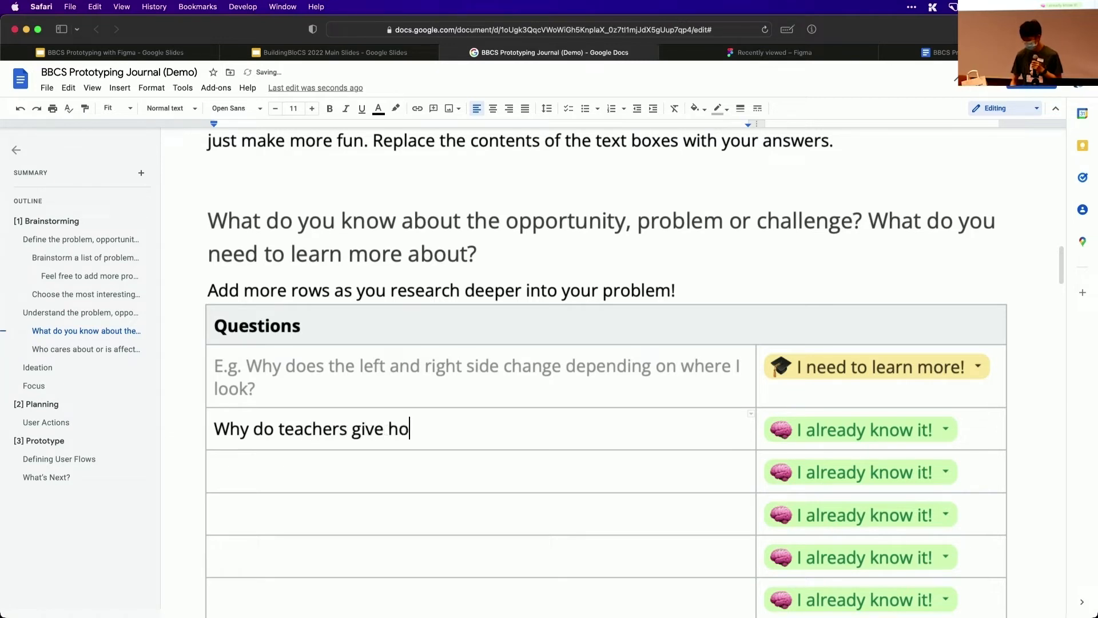
type("mewo")
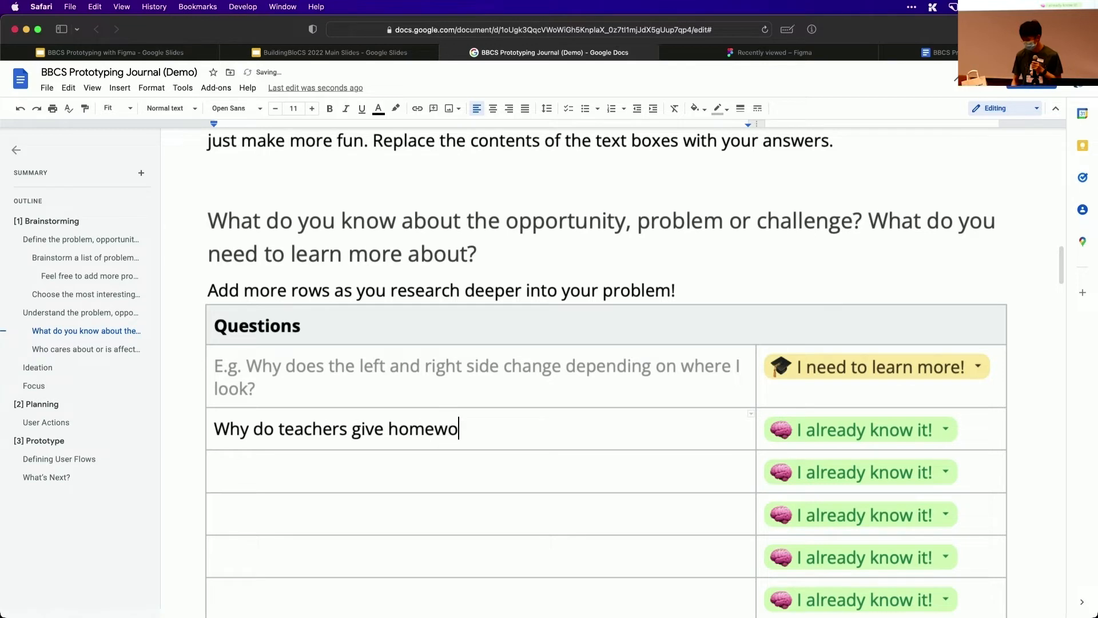
type("rk?")
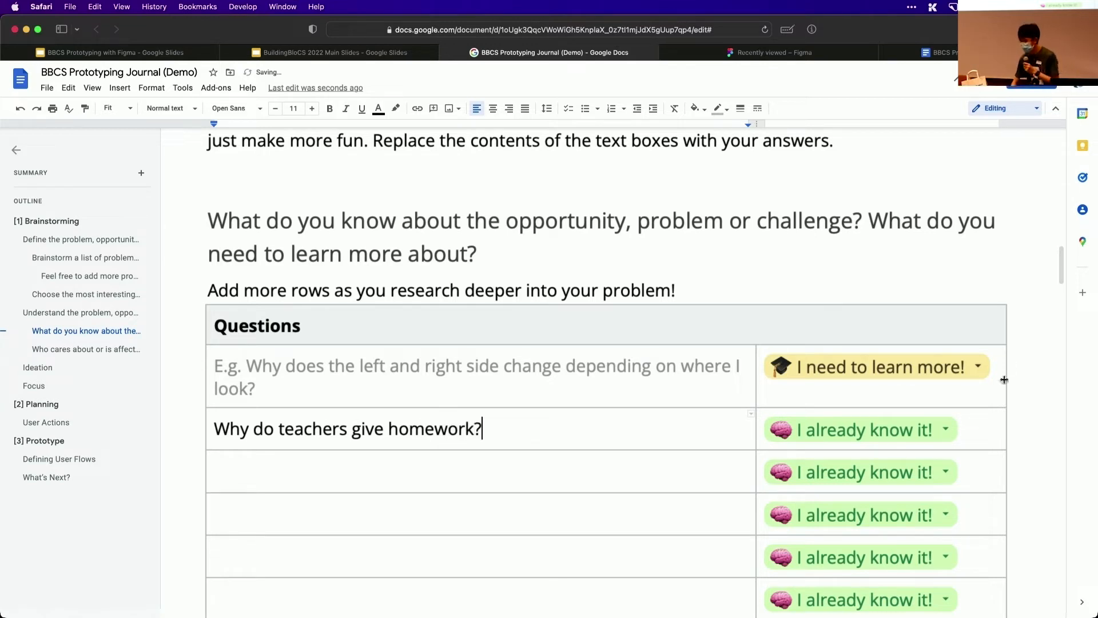
left_click(926, 435)
left_click(830, 475)
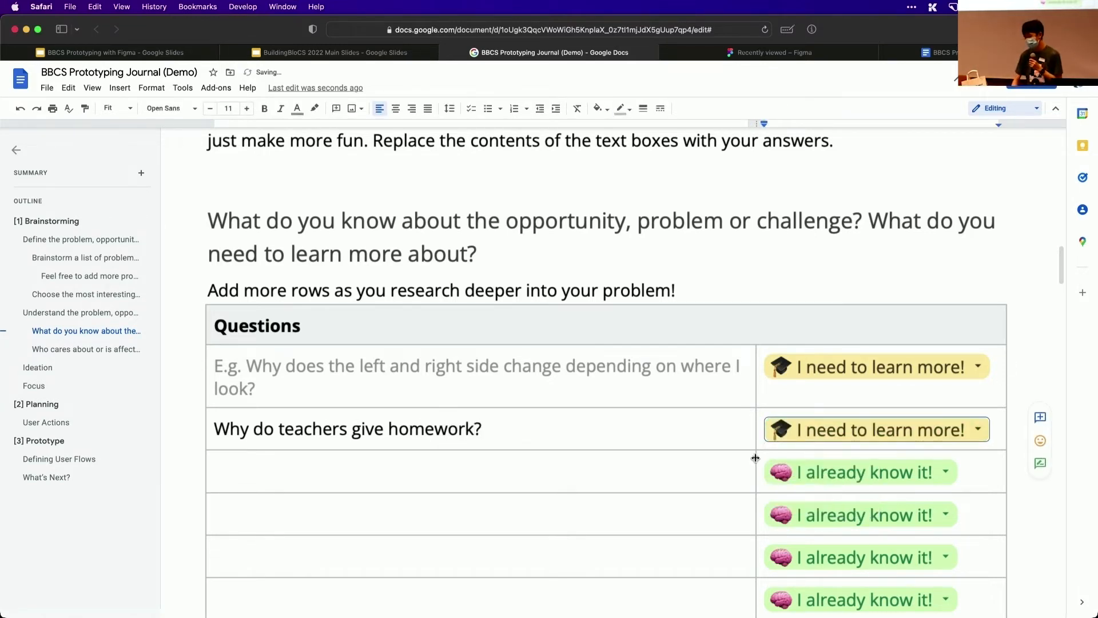
Enter "How do i get around iti?" in the next empty row of the Questions table and open that row's knowledge status options
scroll(725, 444, "down", 1)
left_click(617, 431)
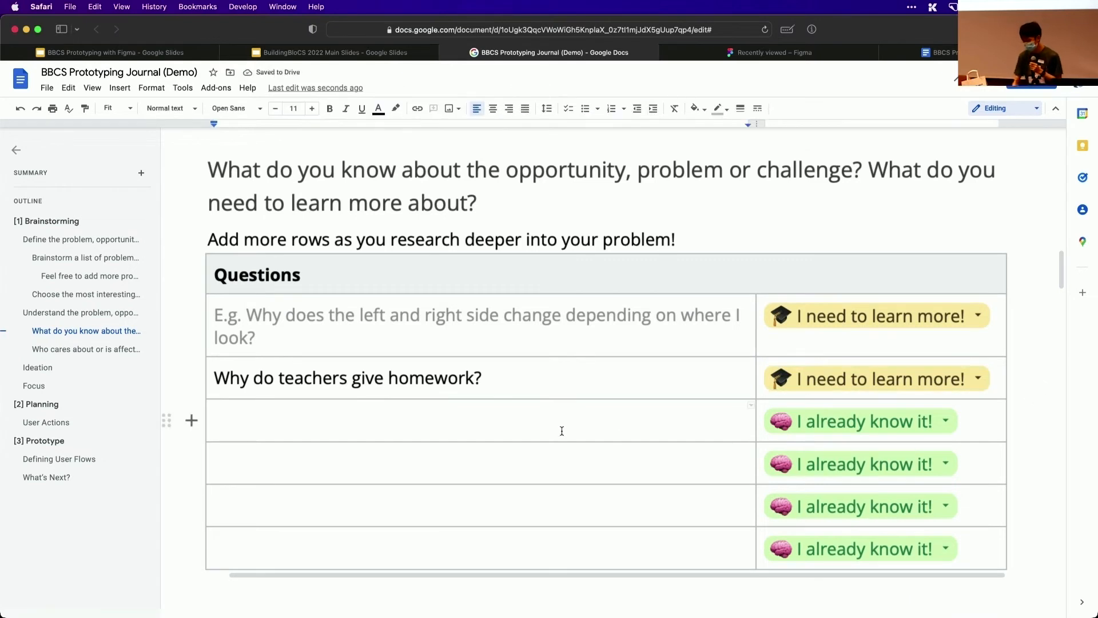
type("How do")
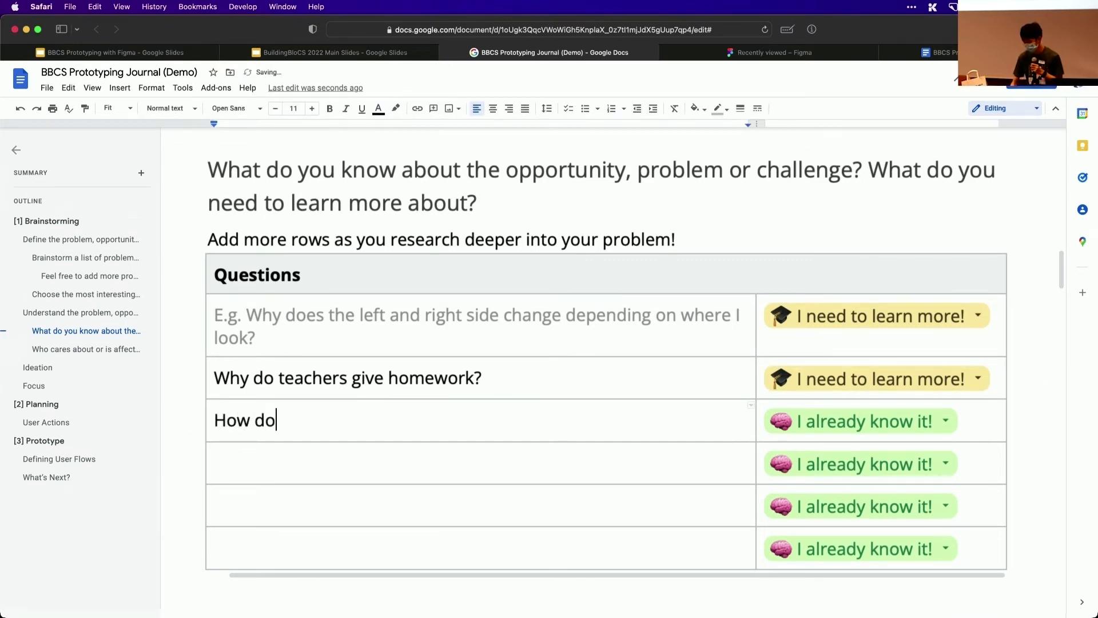
type(" i gey")
key("BackSpace")
type("t ")
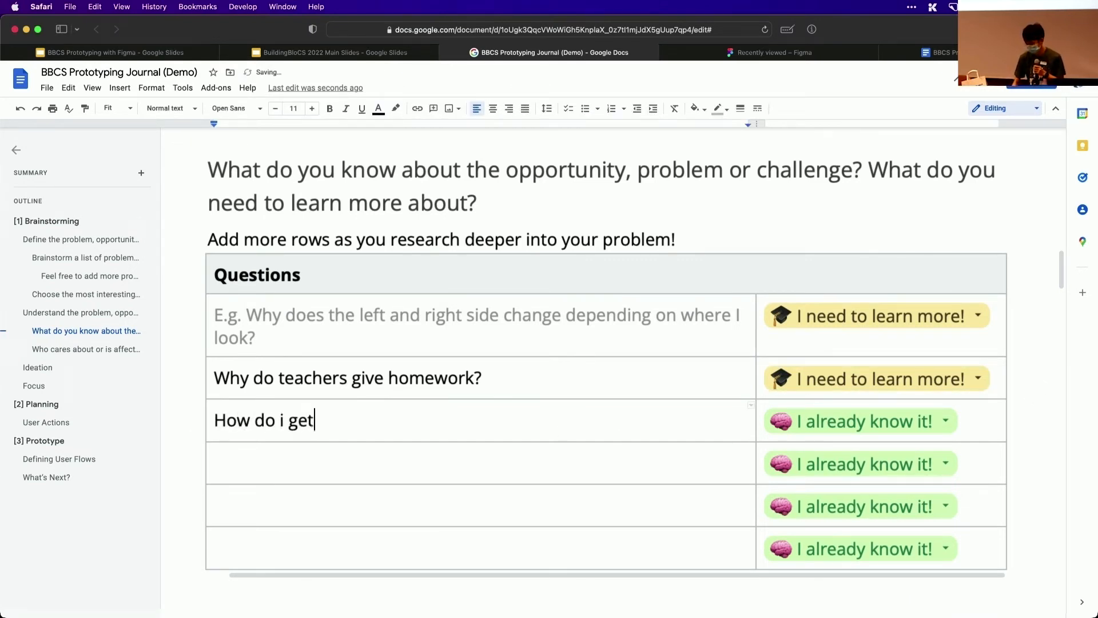
type("aroun")
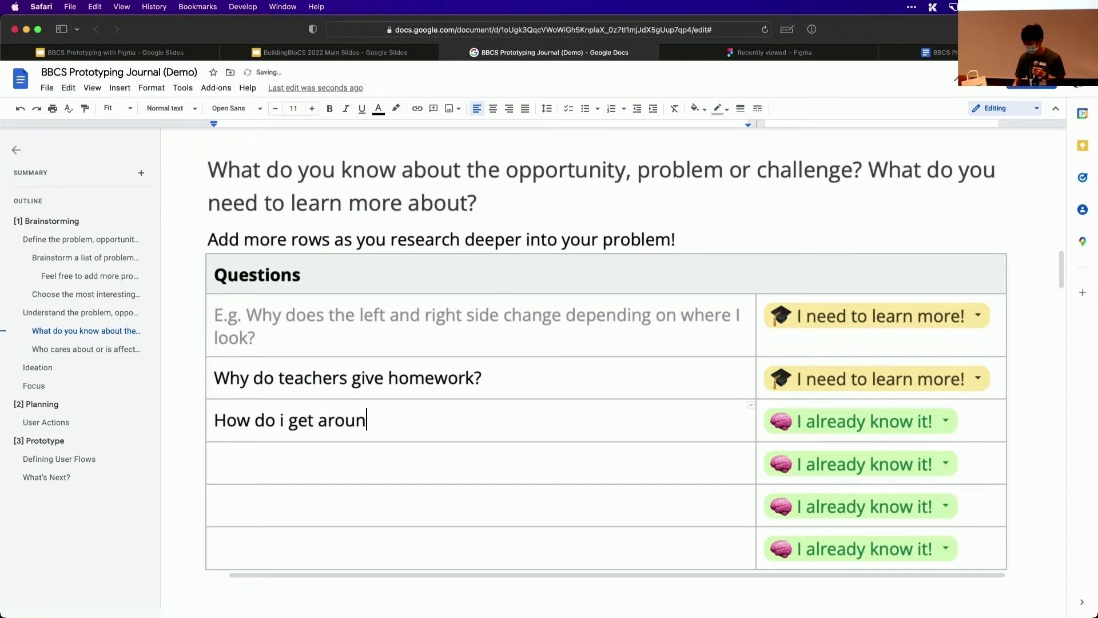
type("d iti?")
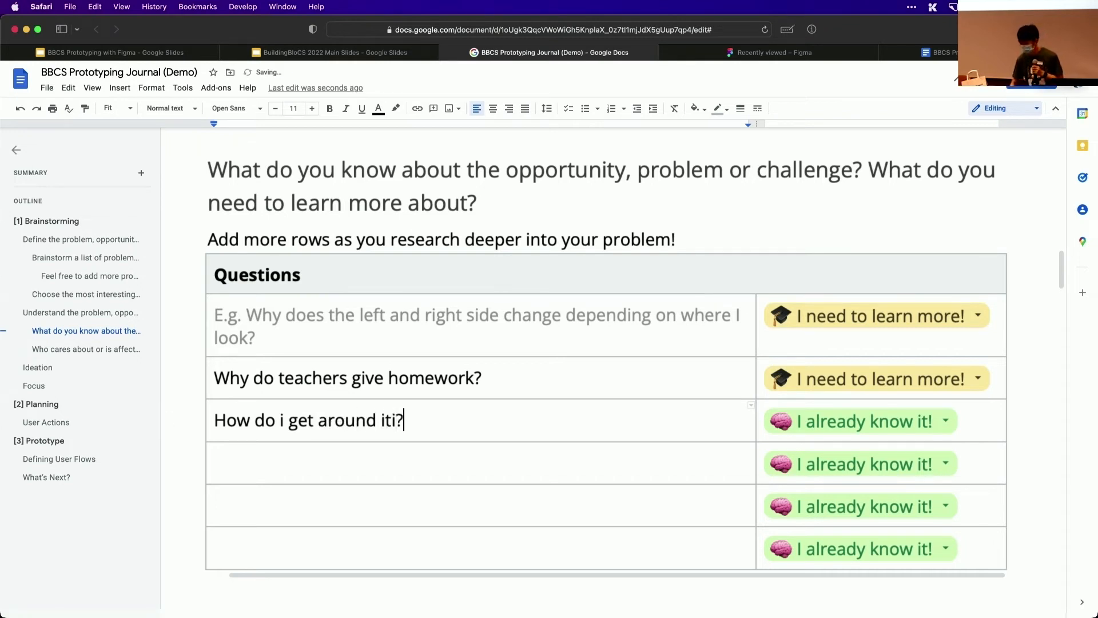
left_click(851, 432)
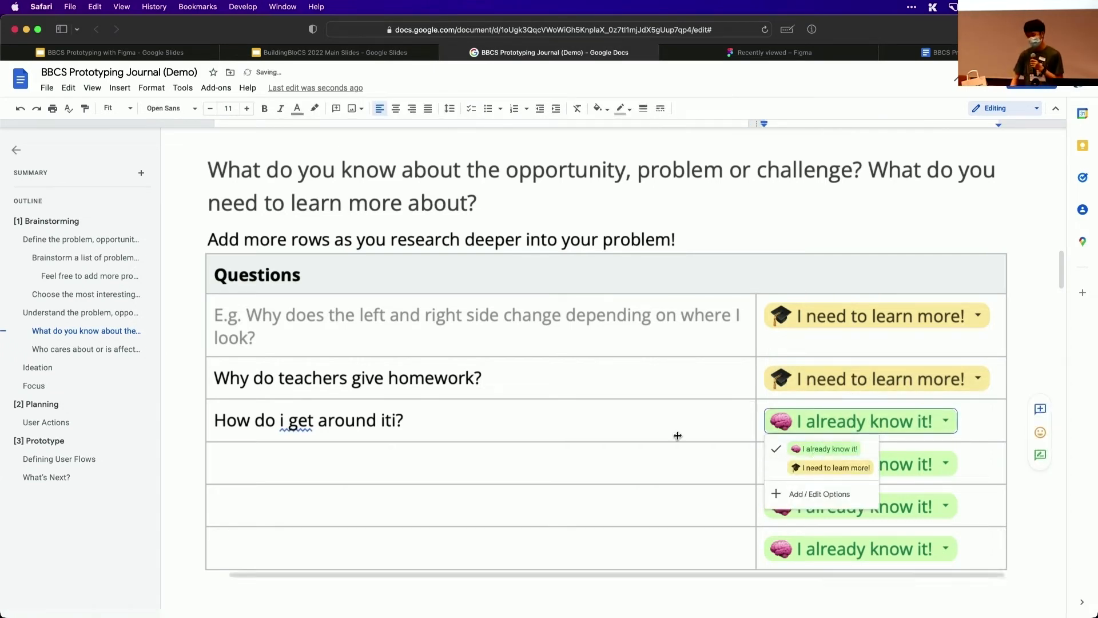
Enter "Students" and "Teachers" as stakeholders in the two empty rows of the "Who asked?" table
scroll(615, 467, "down", 1)
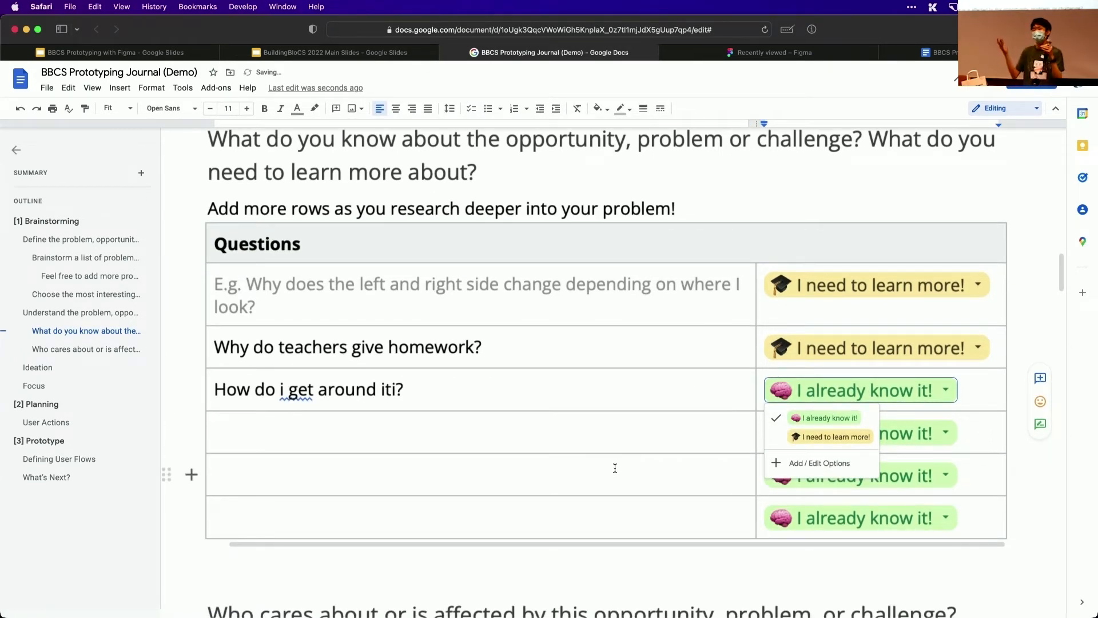
scroll(614, 468, "down", 6)
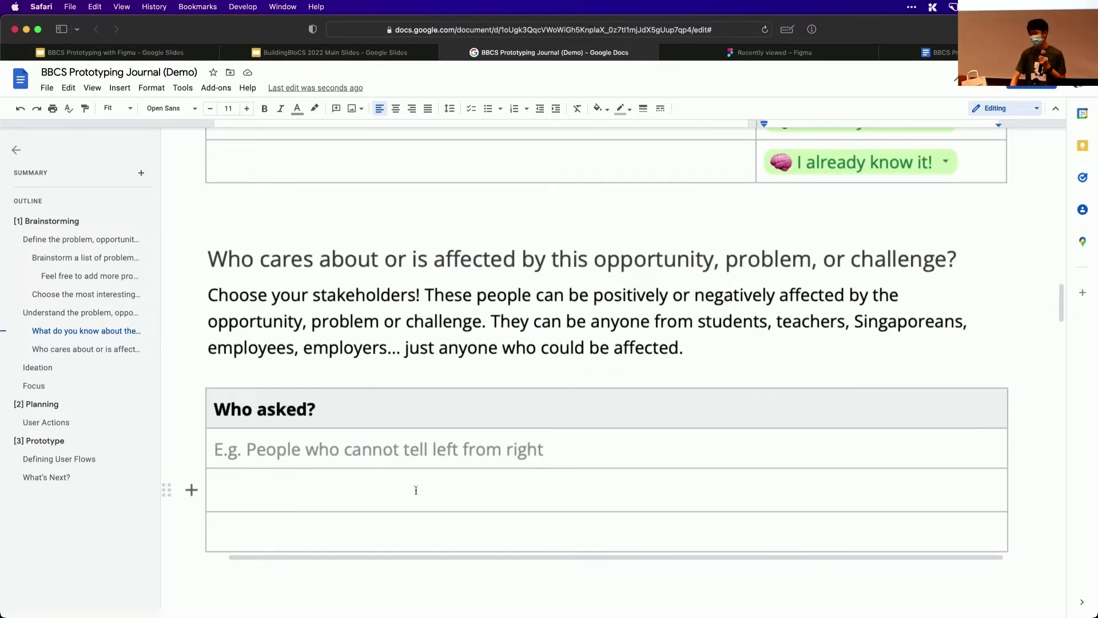
double_click(415, 490)
scroll(418, 489, "down", 1)
key("Left")
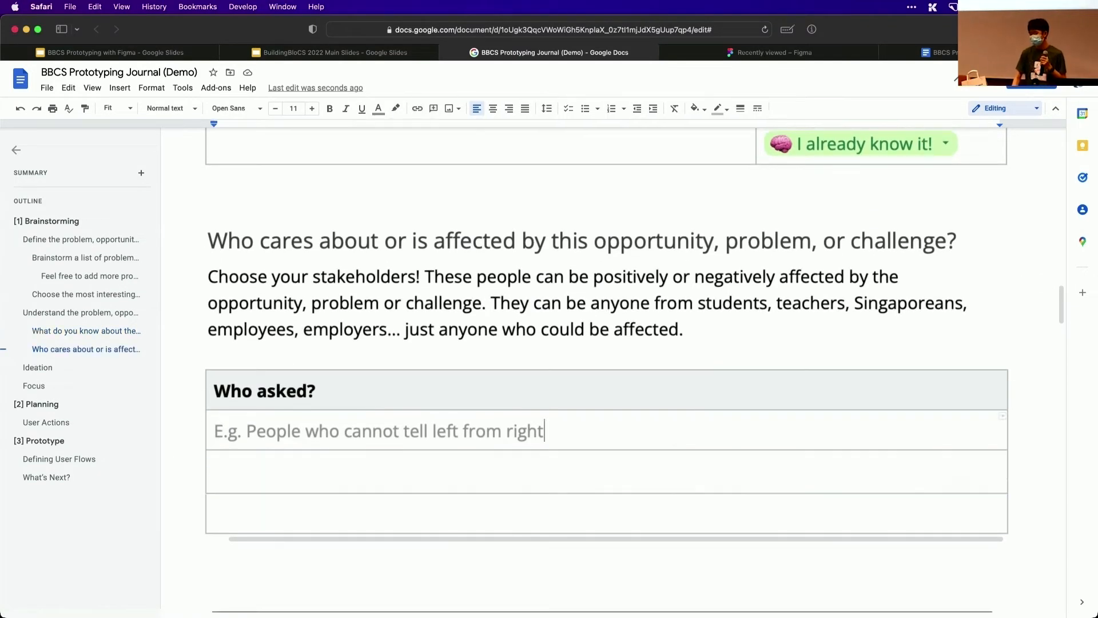
left_click(214, 471)
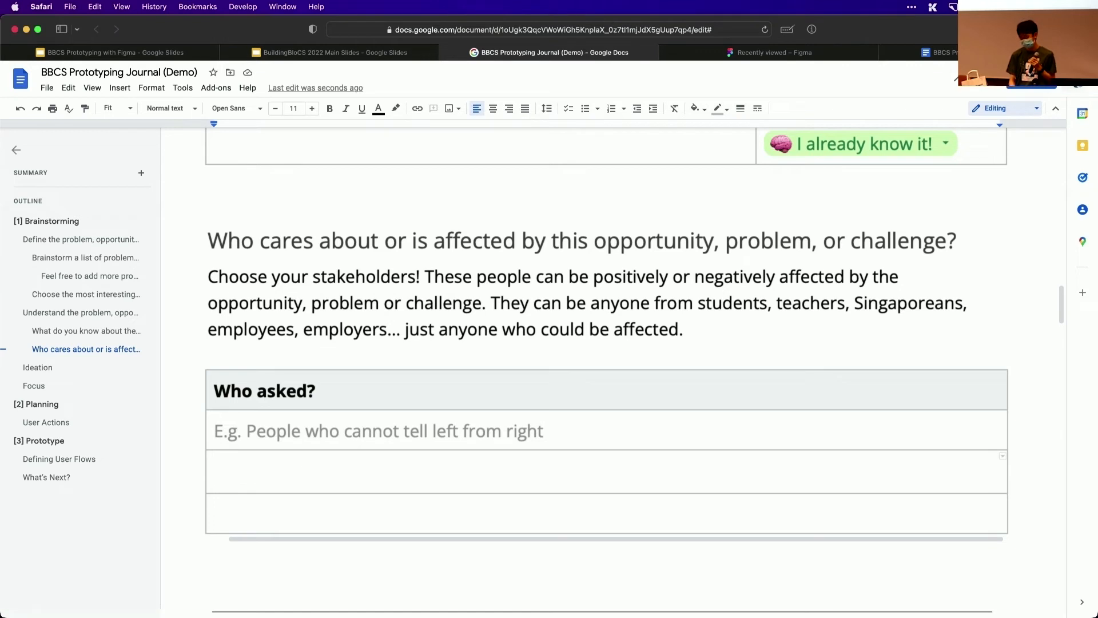
type("Stude")
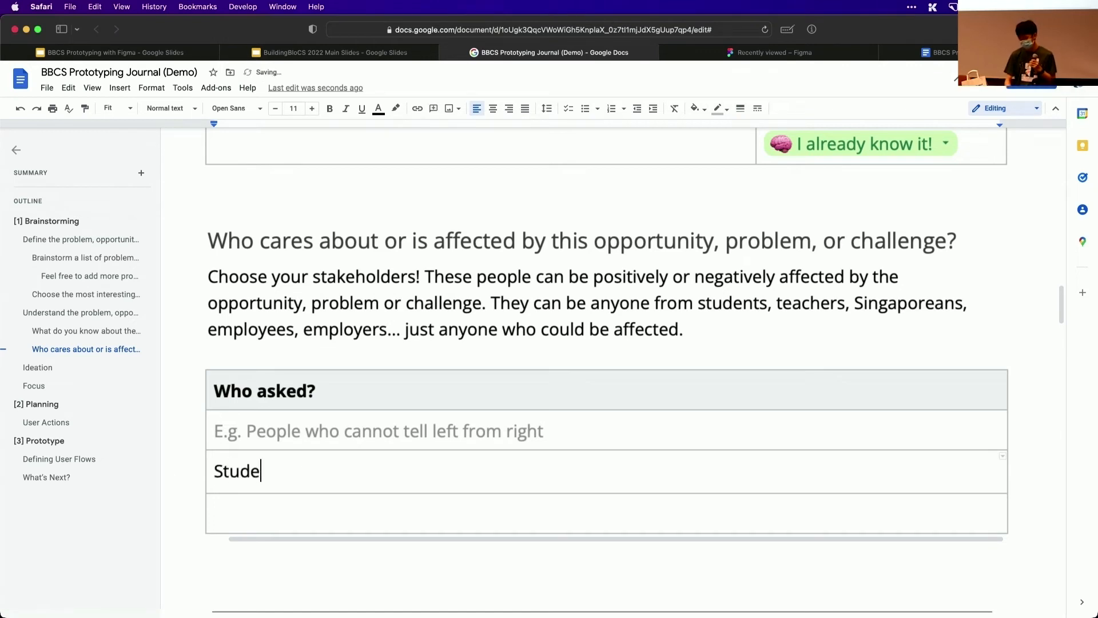
type("nts")
key("Down")
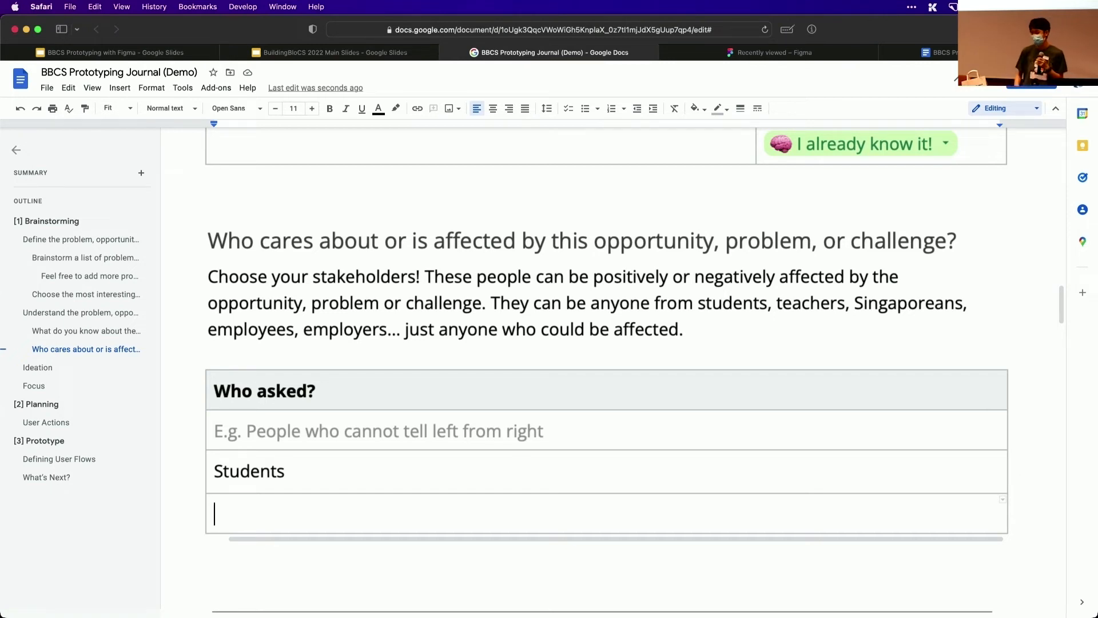
type("Teav")
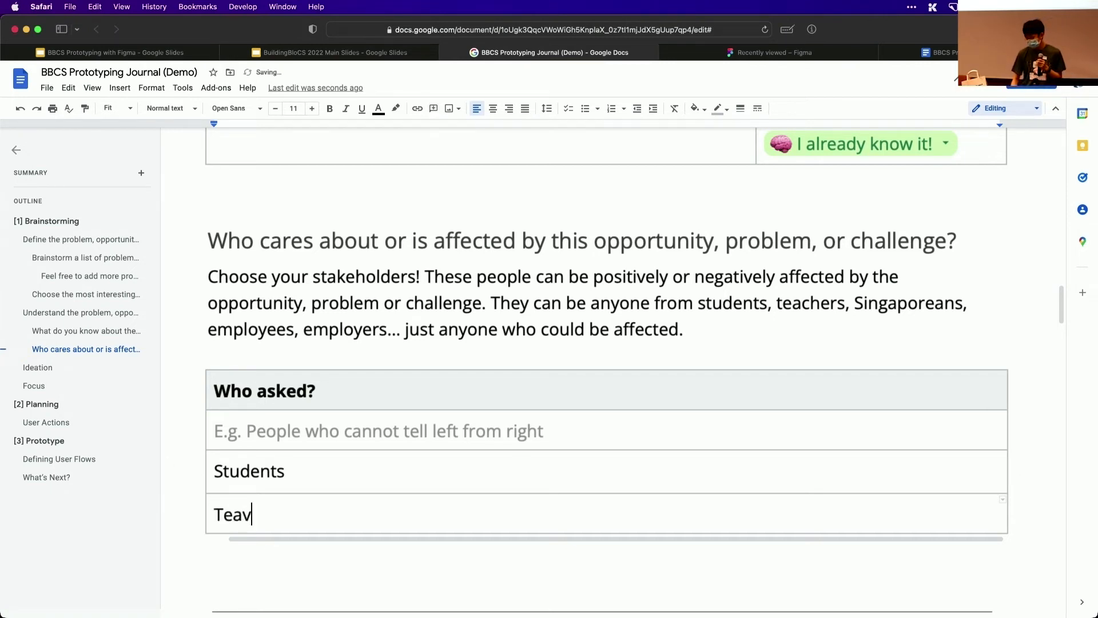
key("BackSpace")
type("chers")
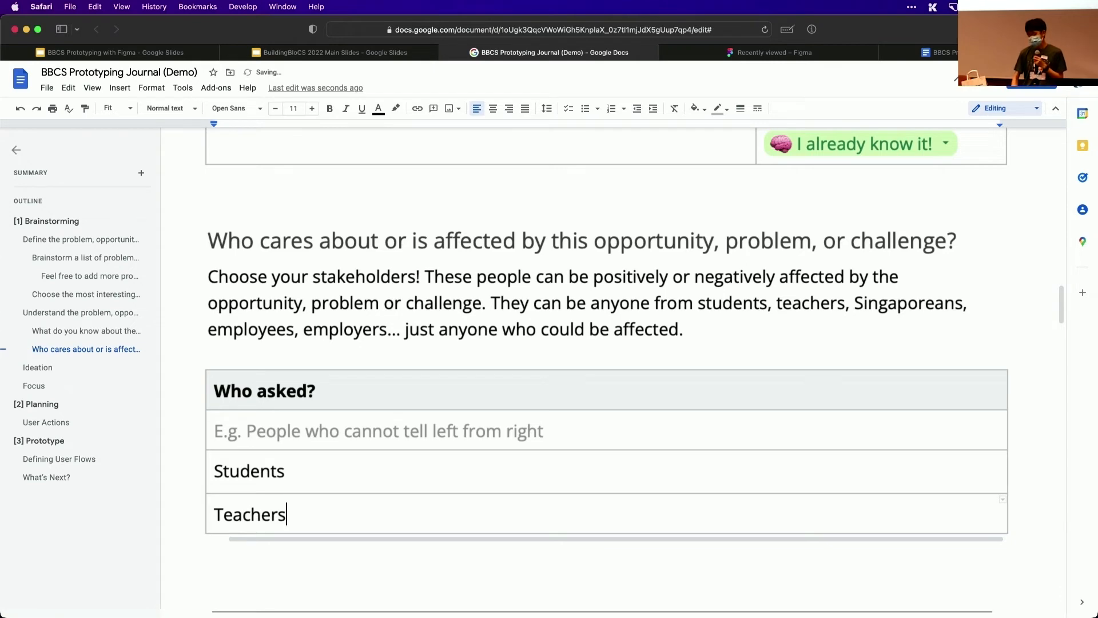
Enter "A website that shows AI generated homework excuses" in the first empty Website Idea cell of the Ideation table
scroll(420, 552, "down", 5)
scroll(419, 552, "down", 10)
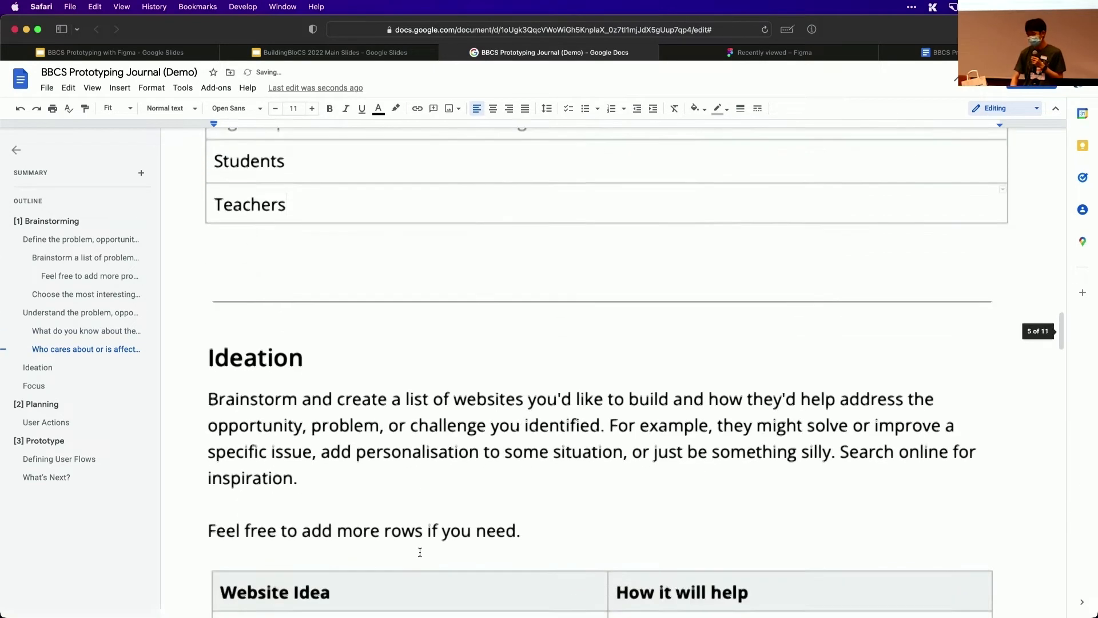
double_click(336, 498)
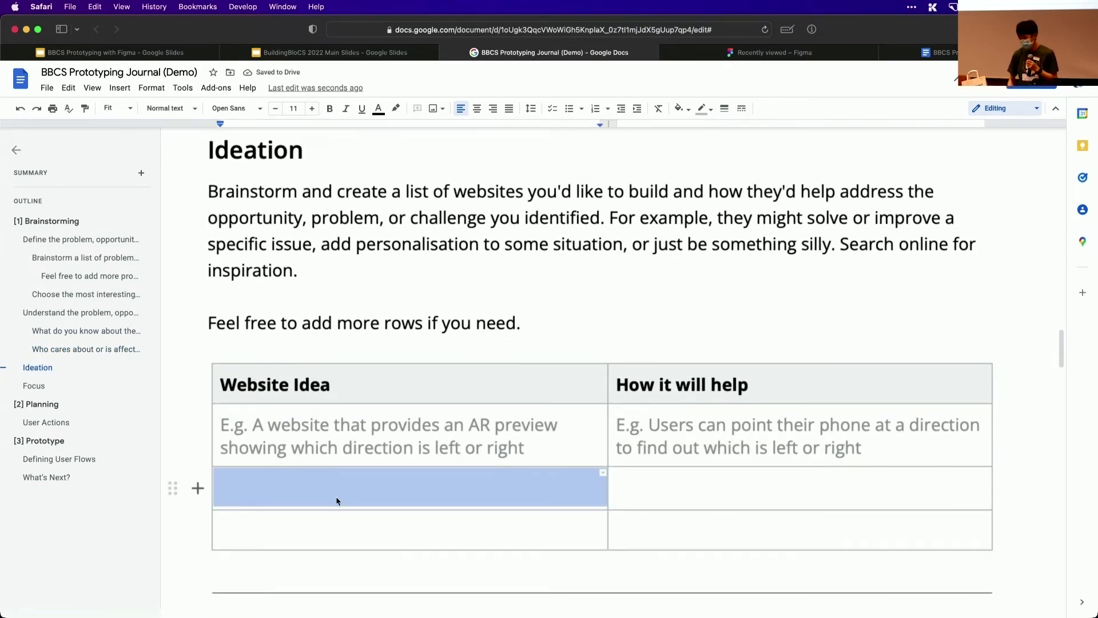
key("BackSpace")
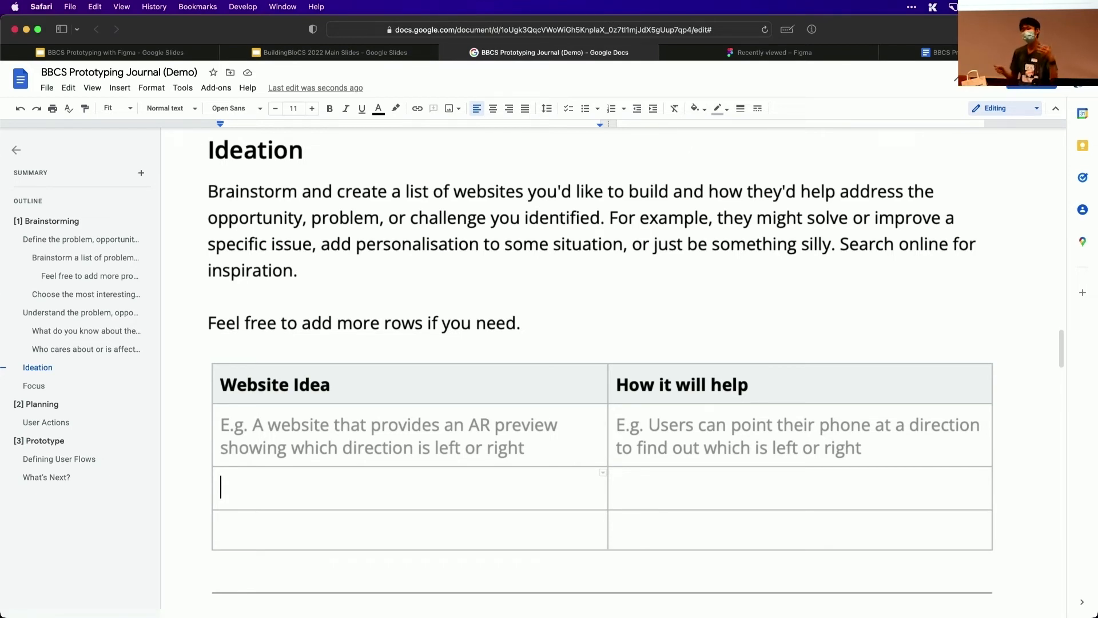
type("A we")
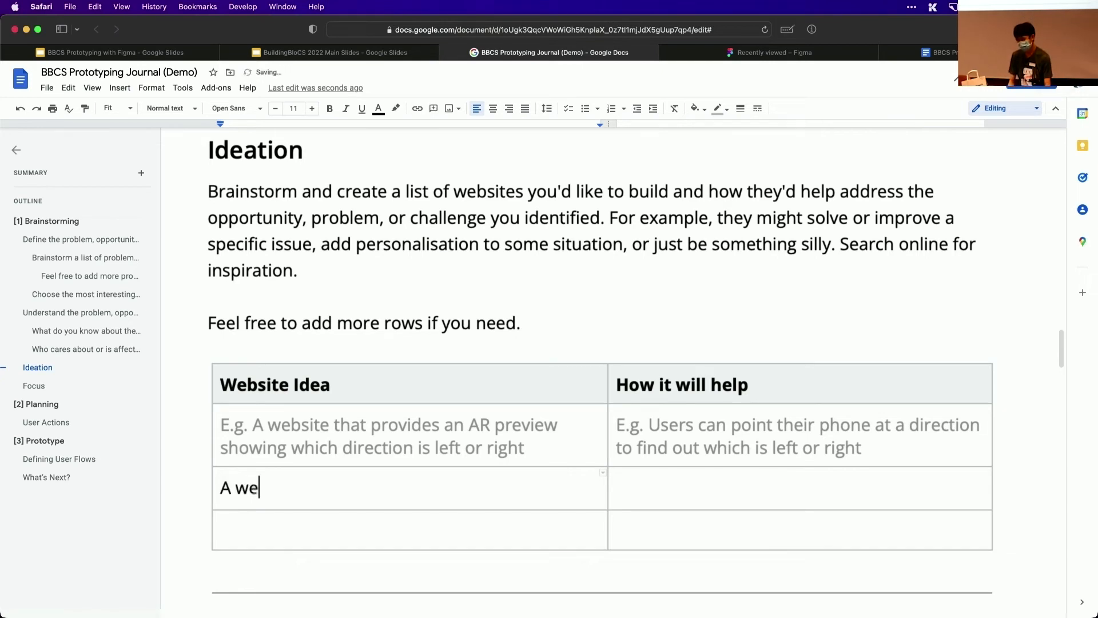
type("bsite that show")
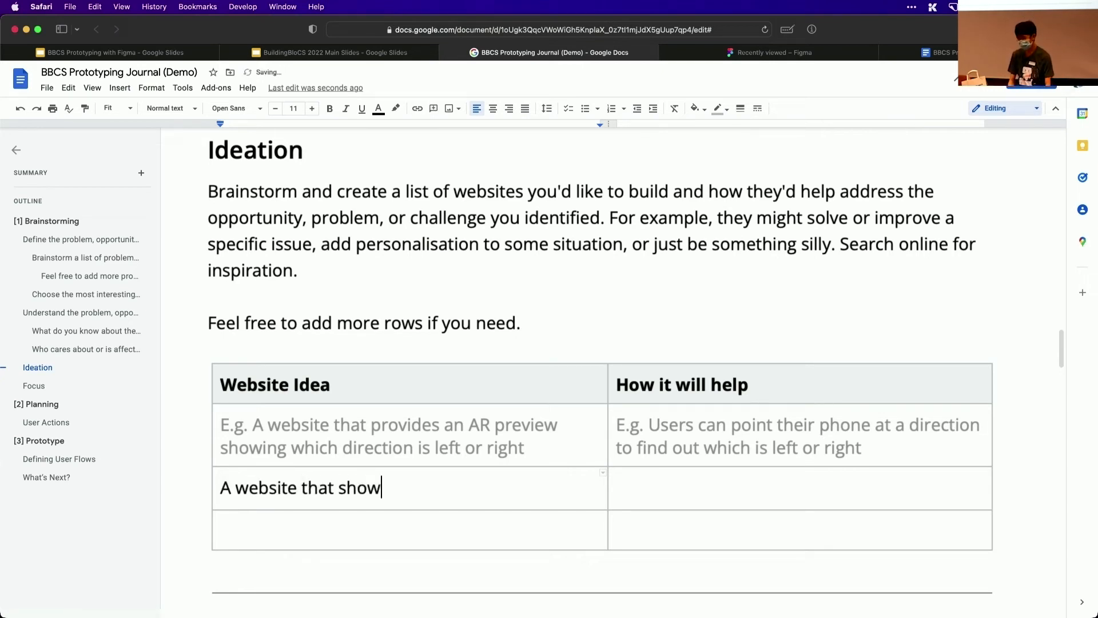
type("s AI generated ")
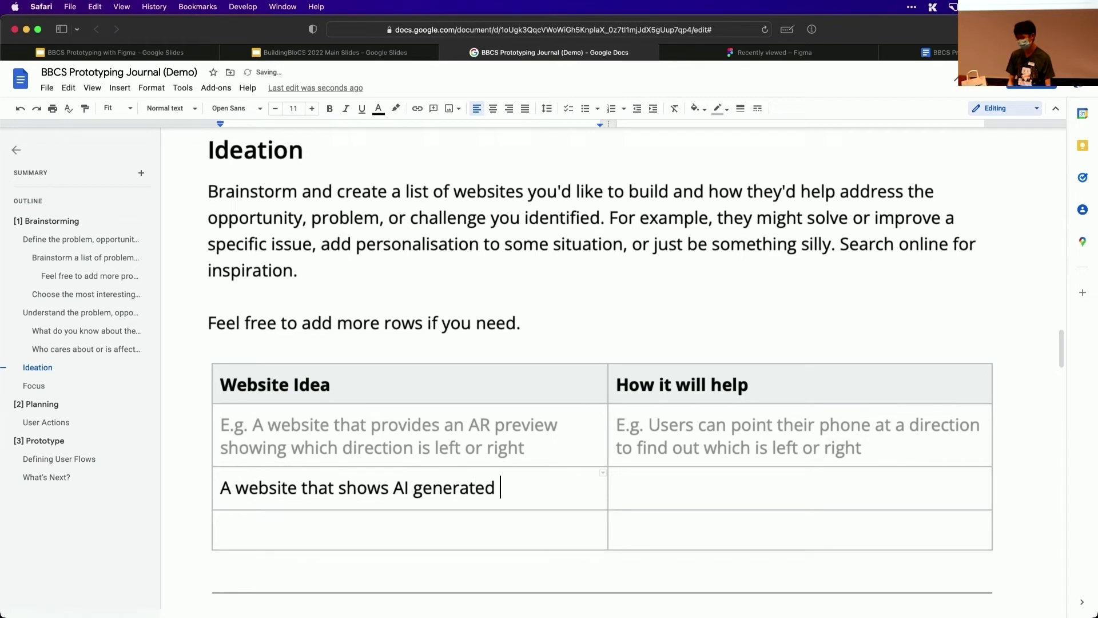
type("homework excuses")
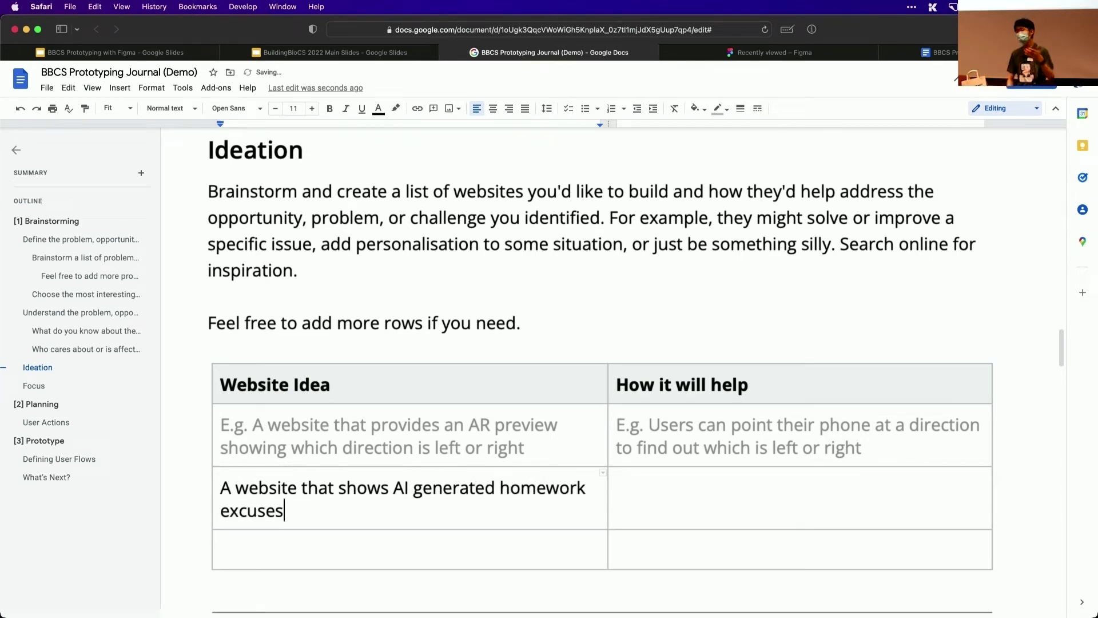
Enter "Constant stream of unique excuses" as how the AI homework excuses website will help
left_click(616, 487)
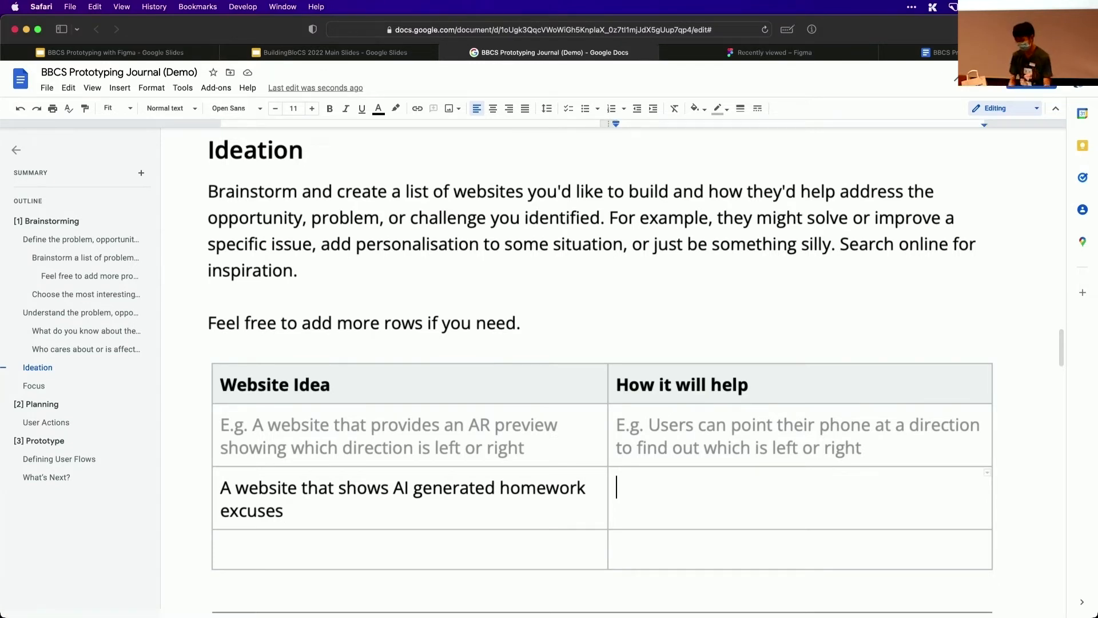
type("C")
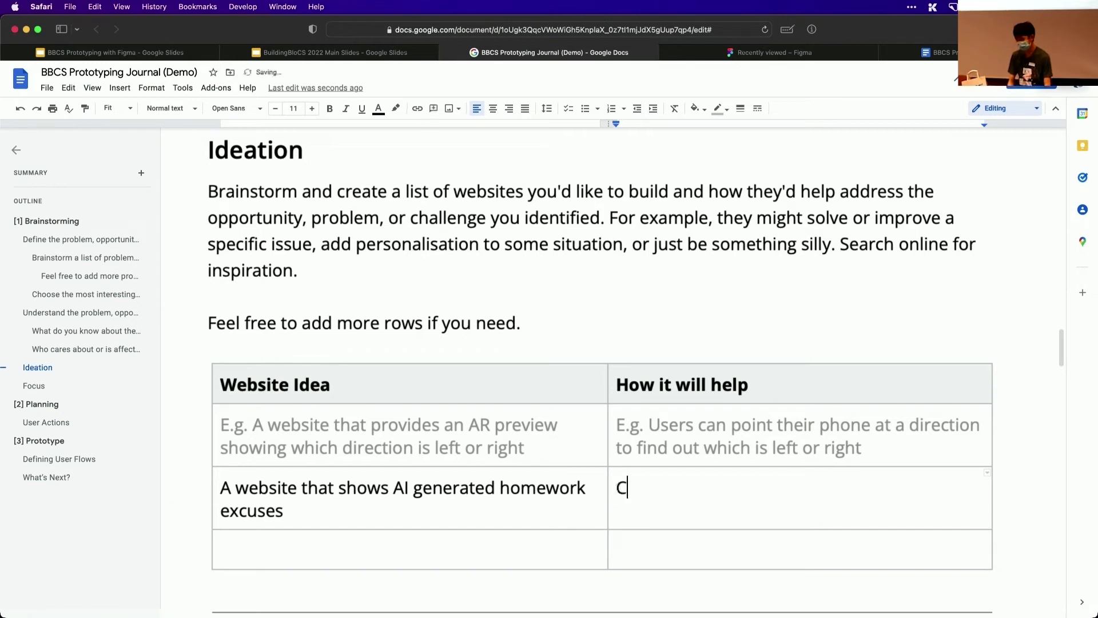
type("onstant stream of unique ")
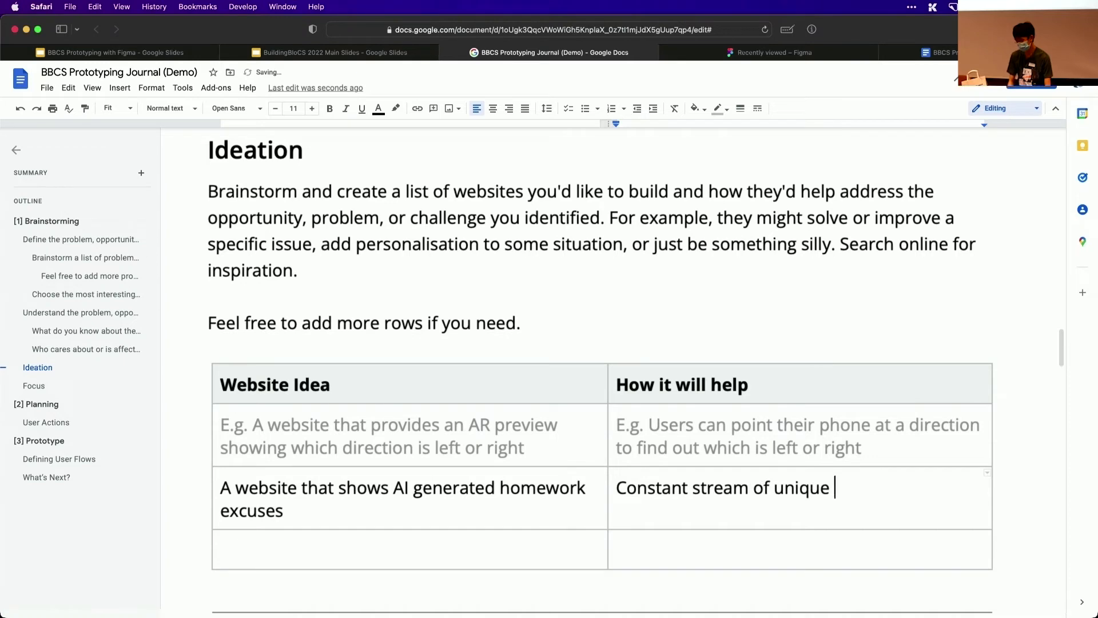
type("excuses")
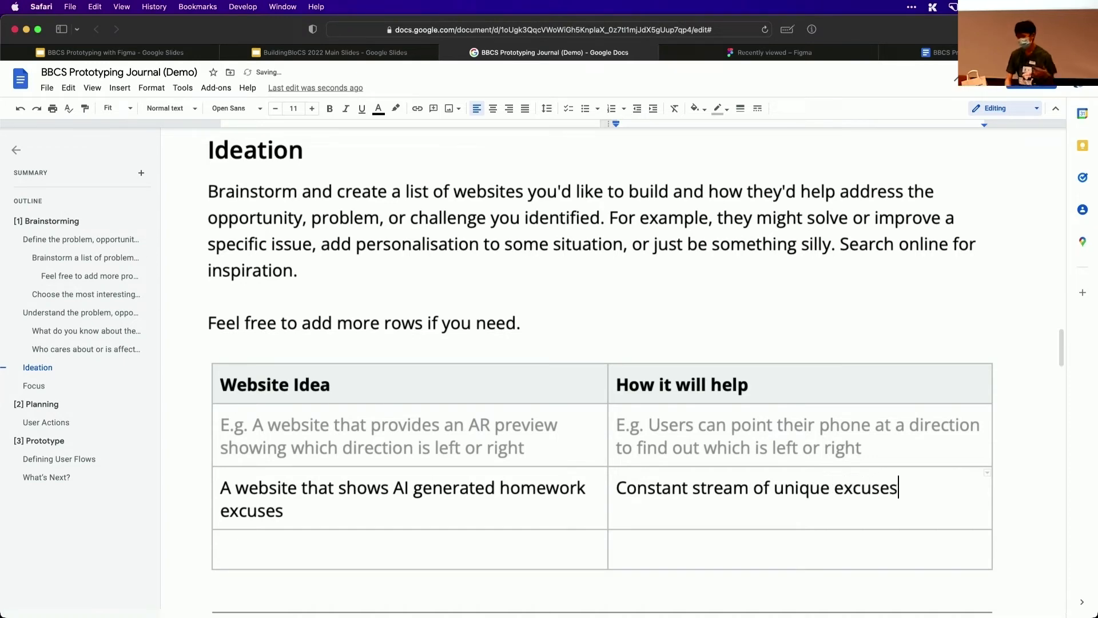
Add a row at the end of the Ideation table and enter the website idea "A reminders app to remind me of homework" in the first empty row
scroll(251, 542, "down", 5)
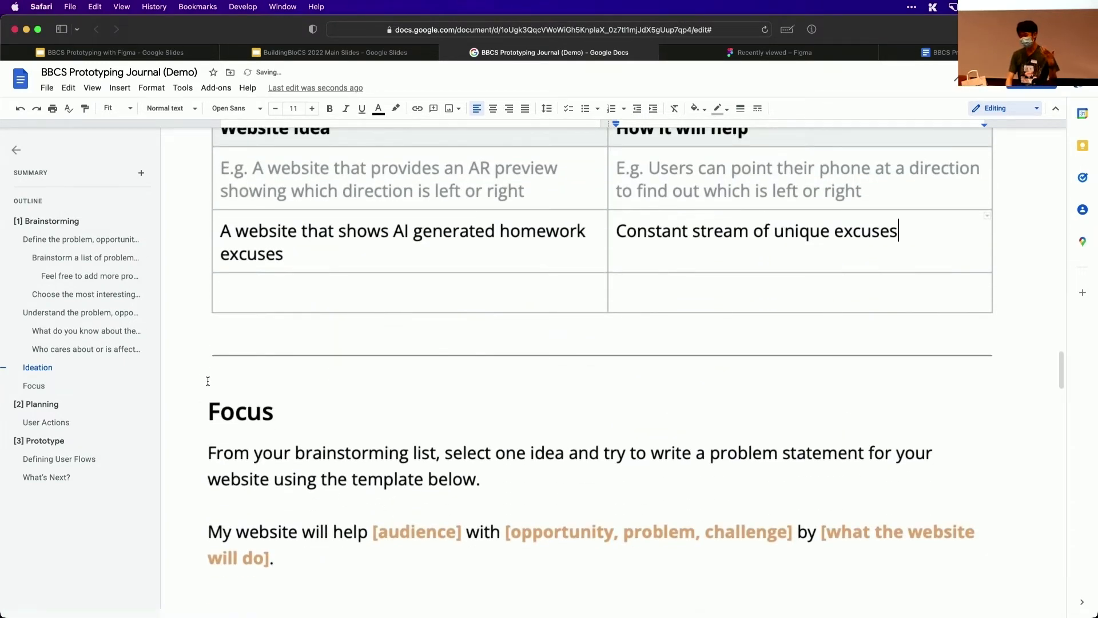
left_click(271, 291)
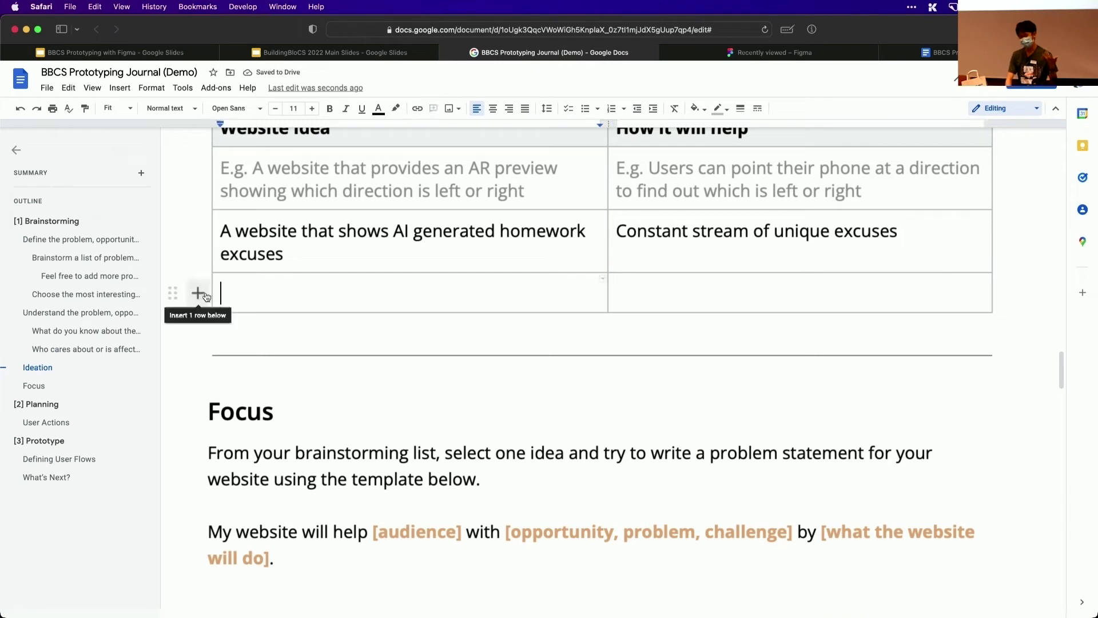
left_click(197, 292)
left_click(242, 295)
left_click(271, 295)
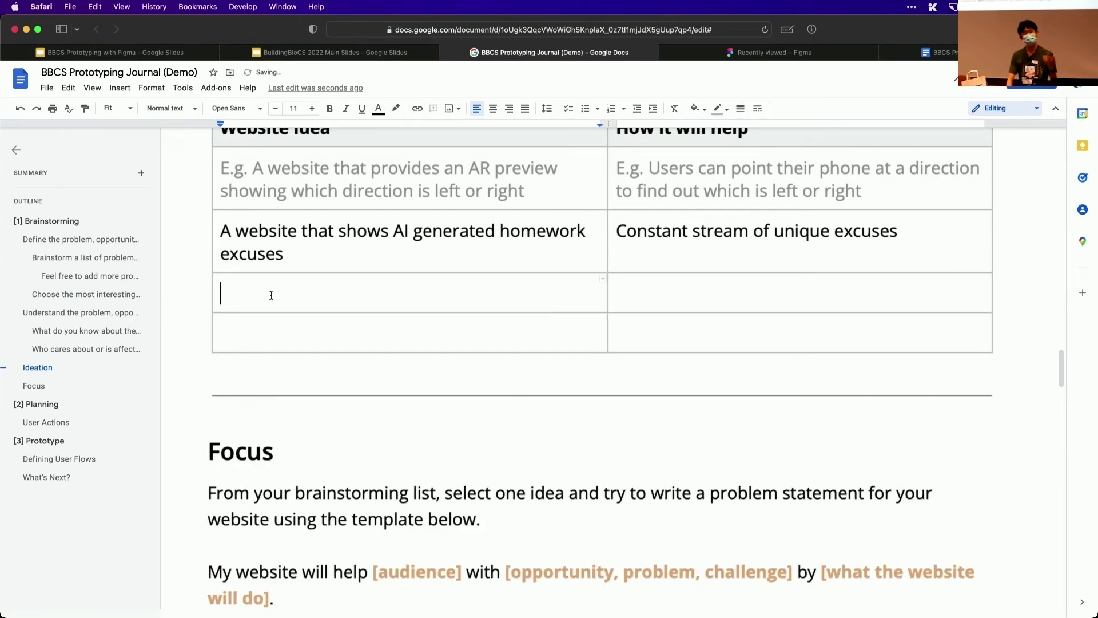
type("A re")
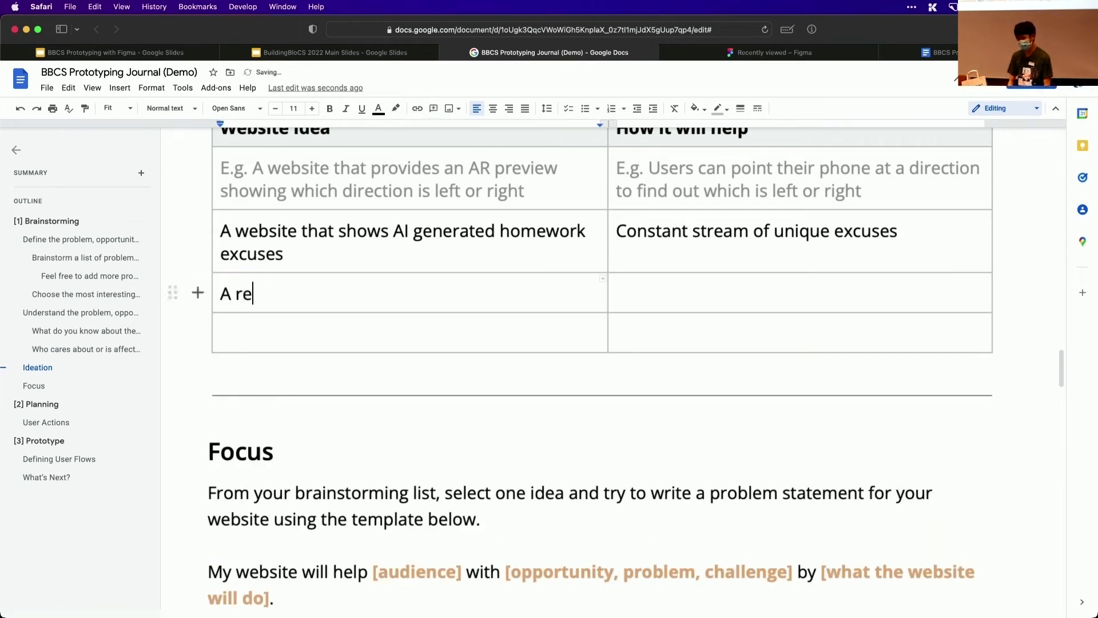
type("minders app")
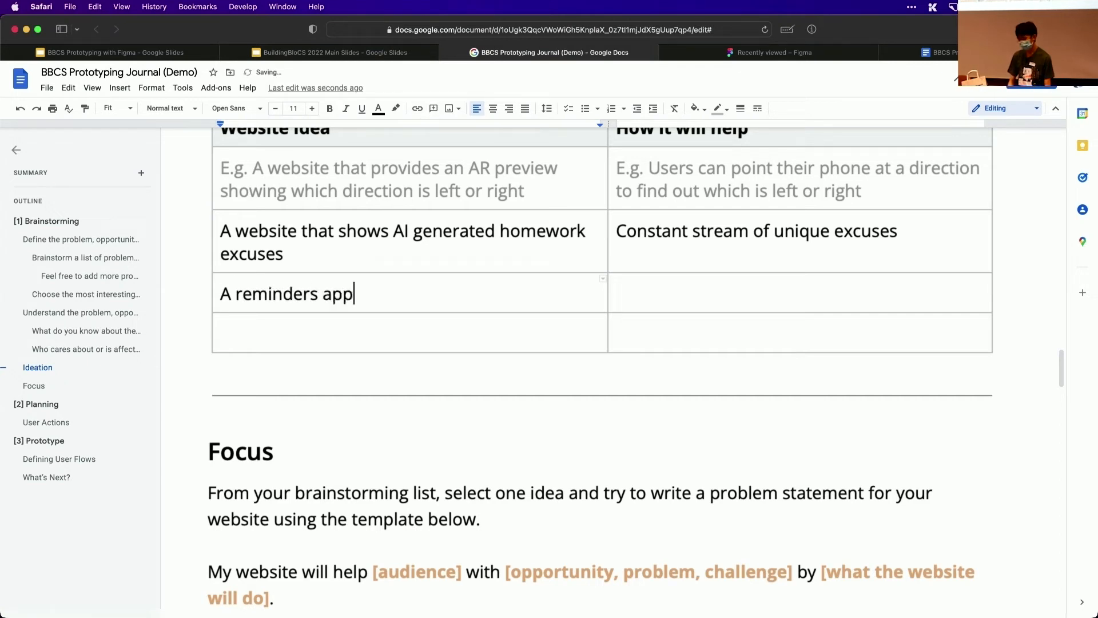
type(" to remind me of homework")
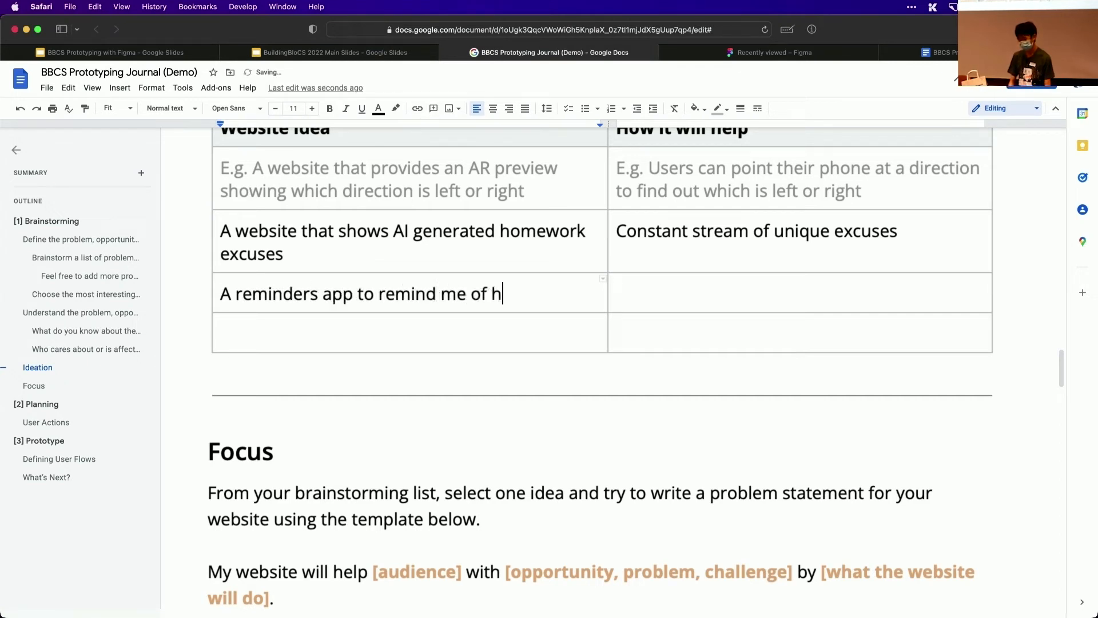
Enter "Remind me of homework :(" as how the reminders app idea will help
key("Tab")
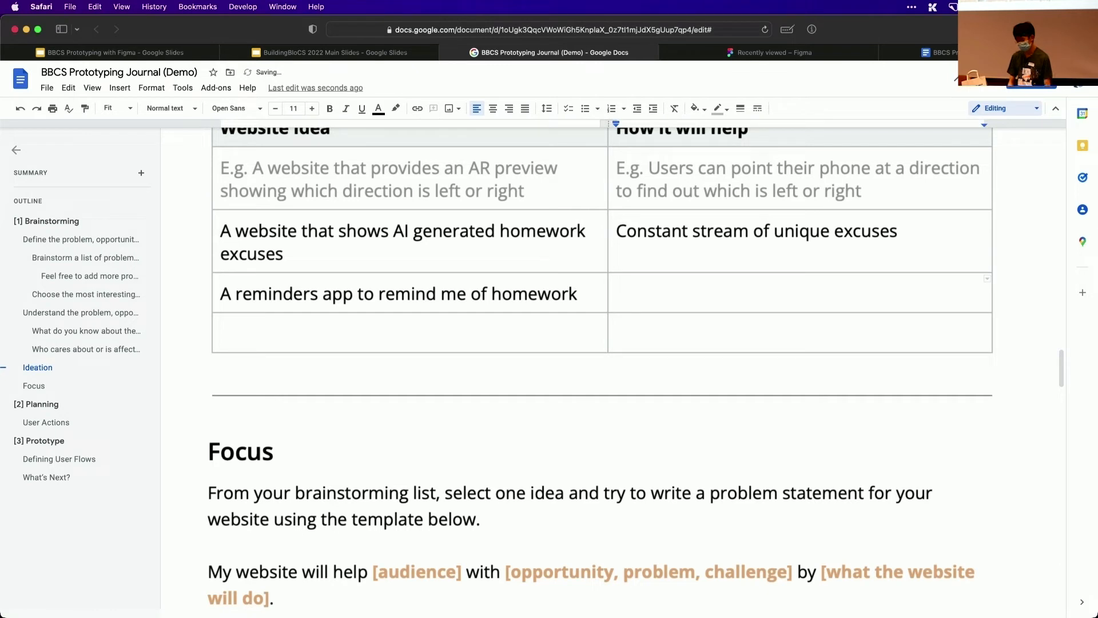
type("Remind ne")
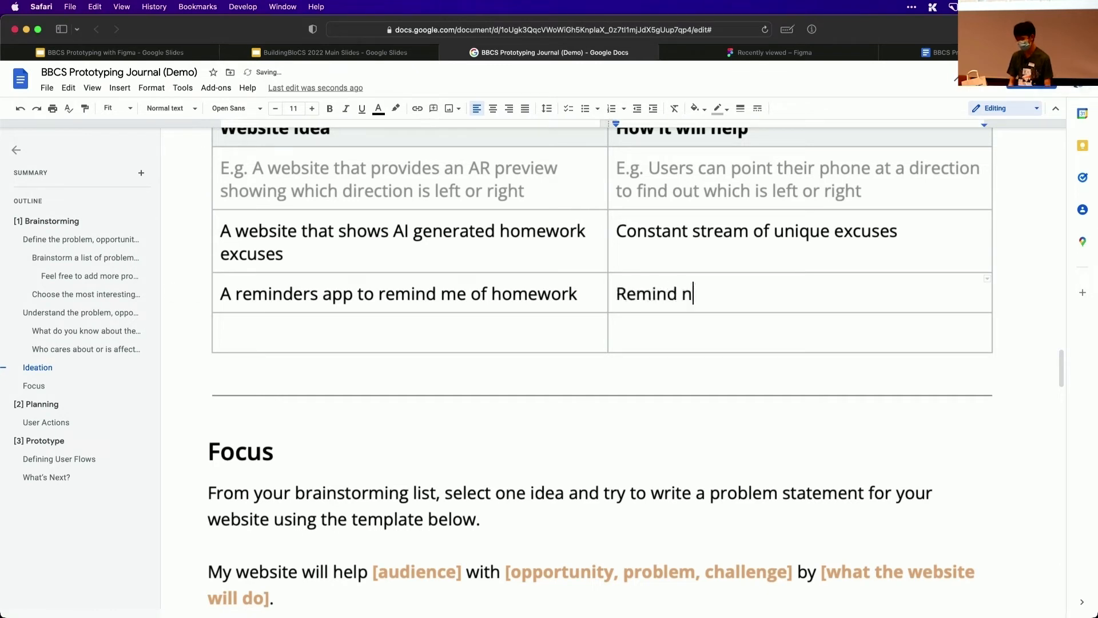
key("BackSpace")
key("BackSpace")
type("me of ")
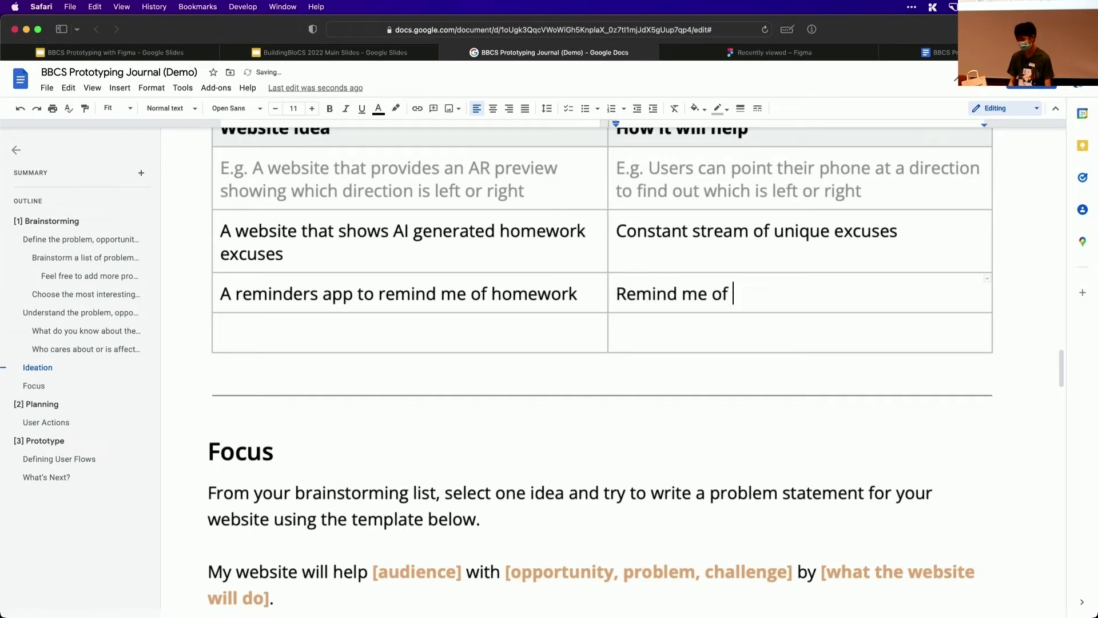
type("homework :(")
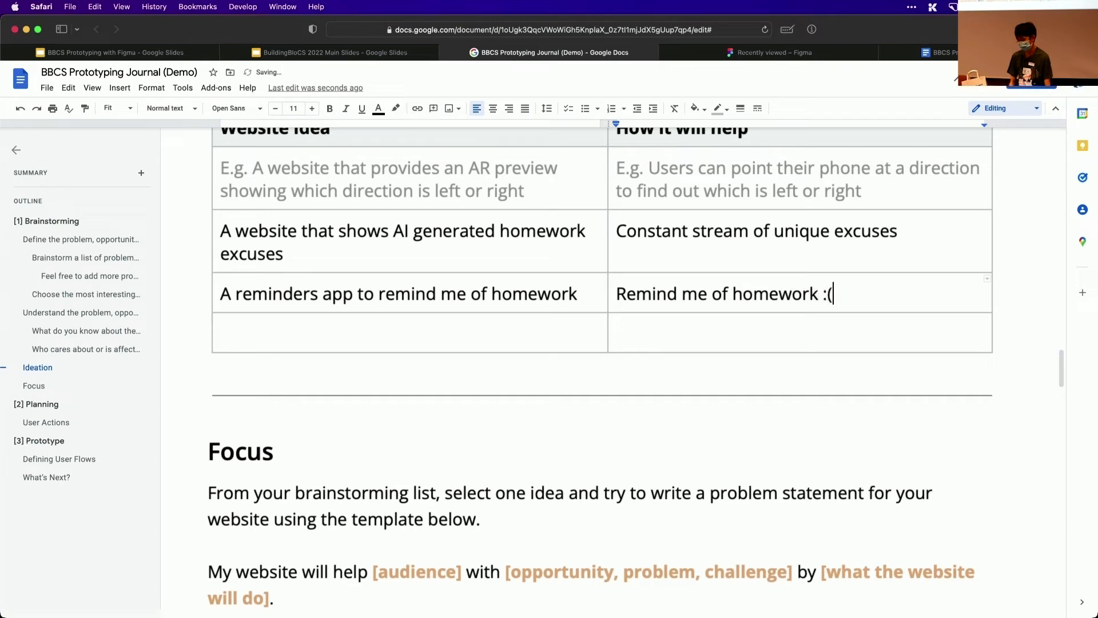
key("Tab")
Begin the problem statement in the Focus section's empty Problem Statement row with "My website will help students with their homework by"
scroll(601, 366, "down", 3)
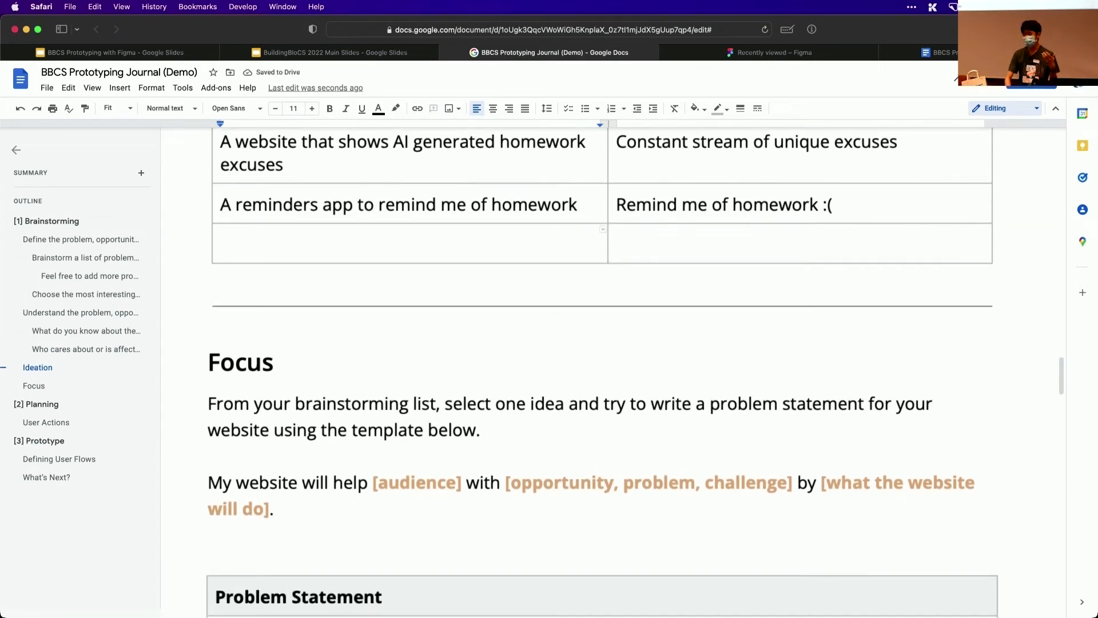
scroll(601, 366, "up", 5)
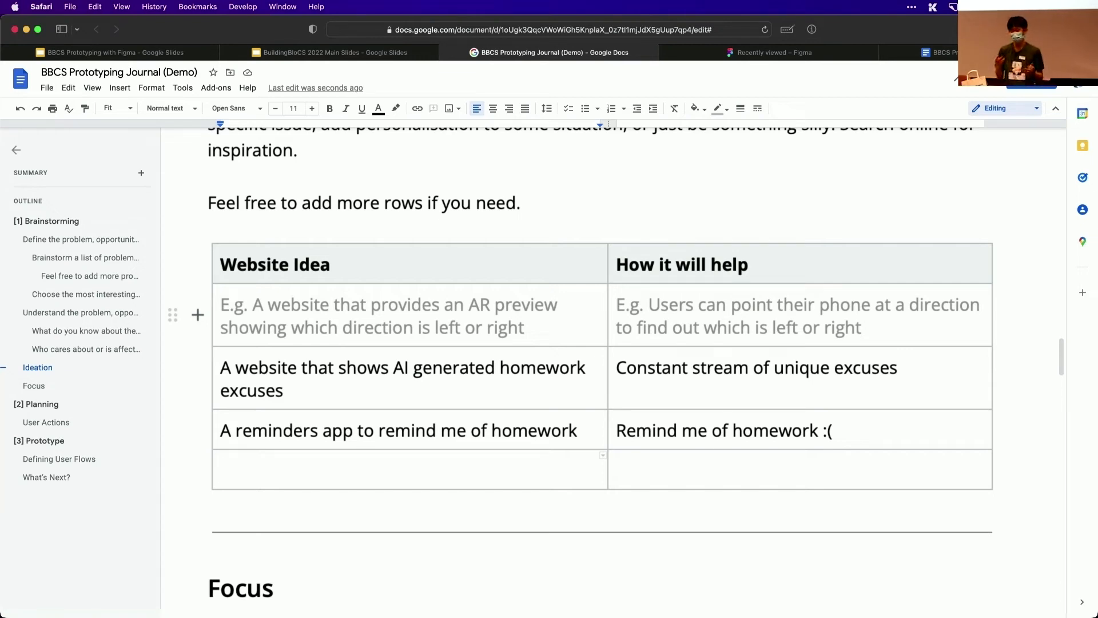
scroll(602, 372, "down", 7)
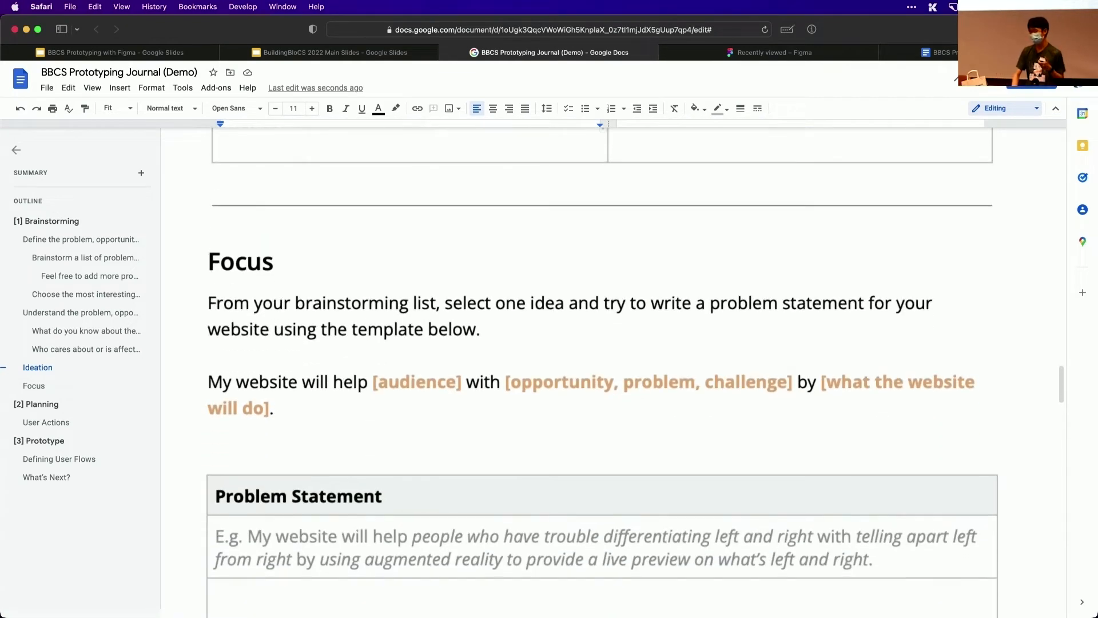
scroll(602, 372, "up", 5)
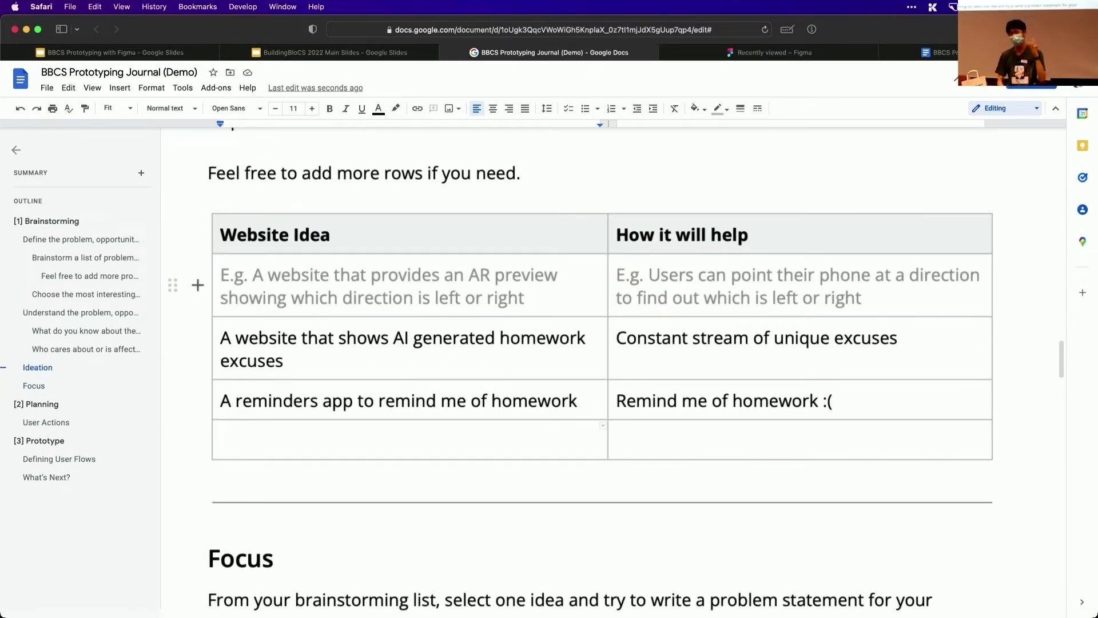
scroll(307, 400, "down", 7)
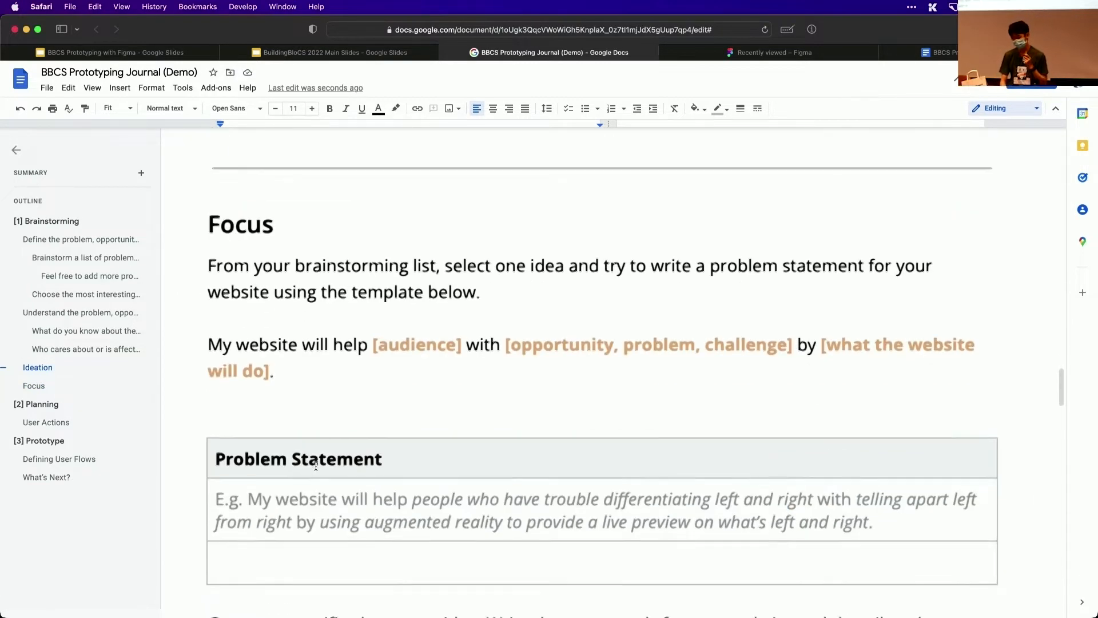
left_click(307, 487)
type("My ")
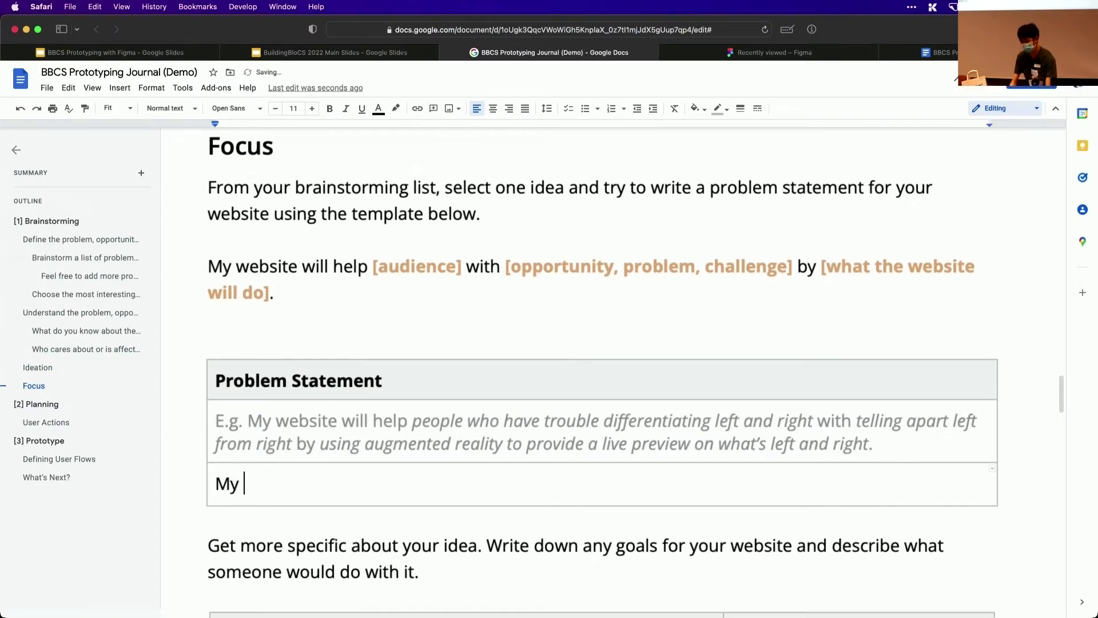
type("website will help")
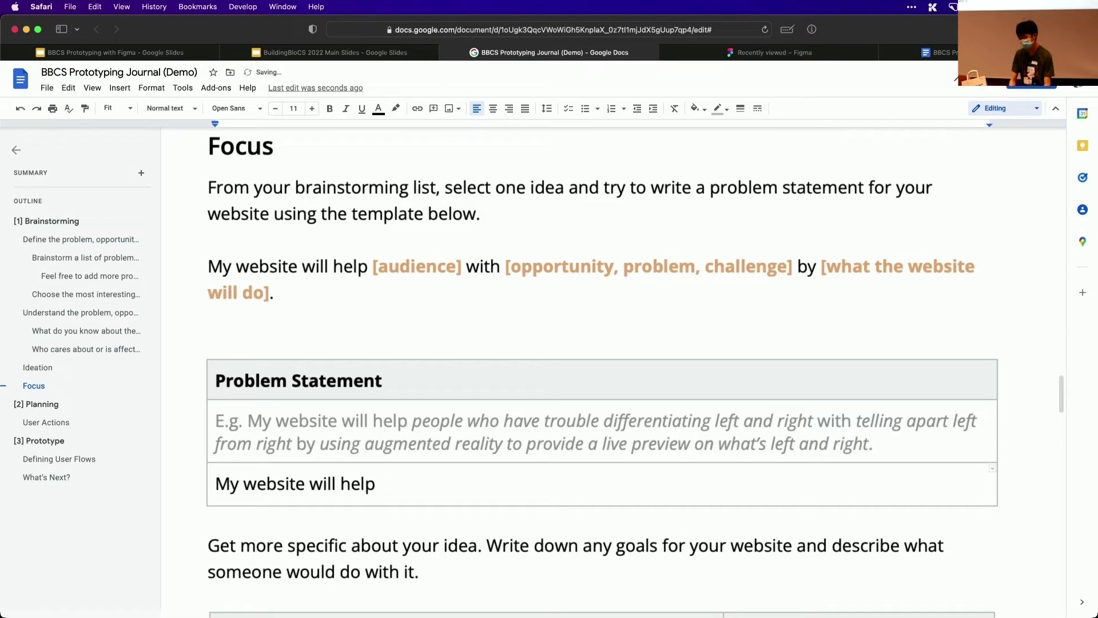
type(" st")
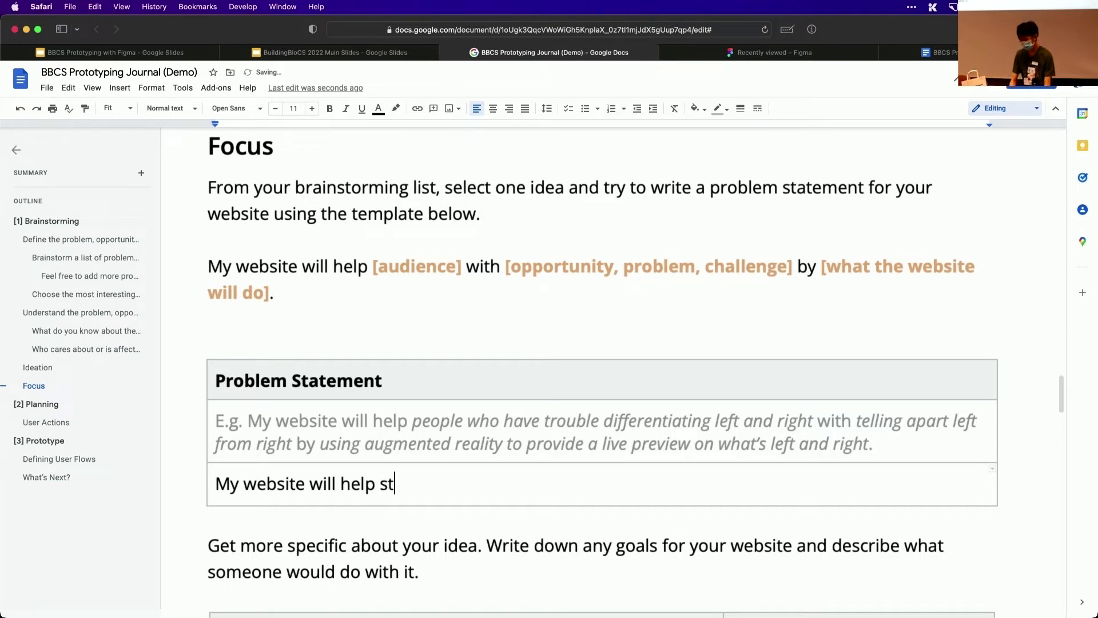
type("udents woit")
key("BackSpace")
key("BackSpace")
key("BackSpace")
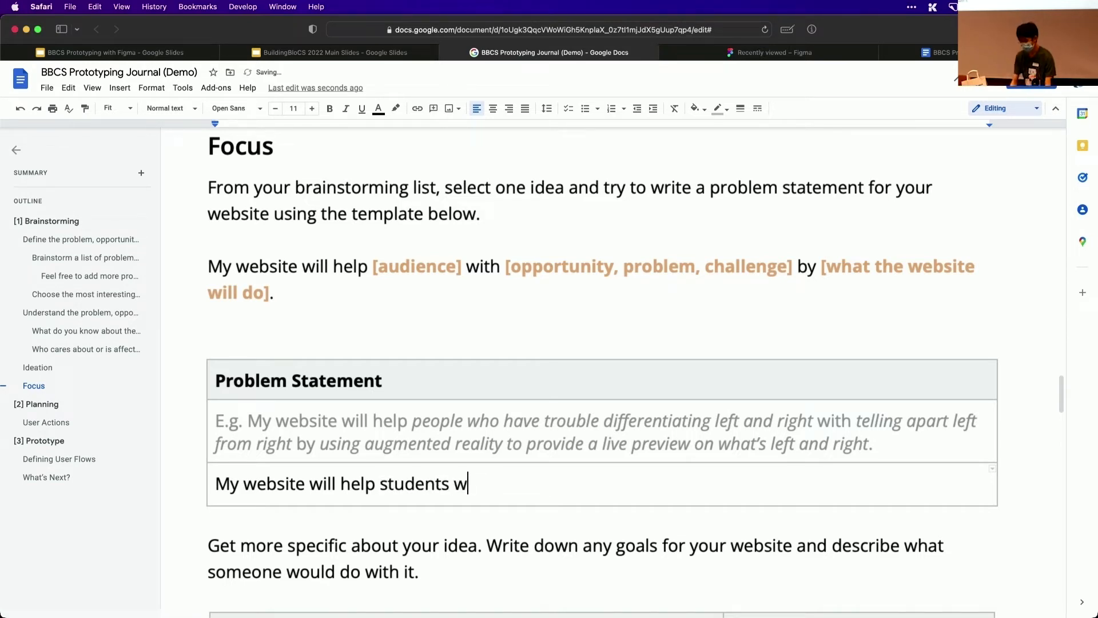
type("ith their homework")
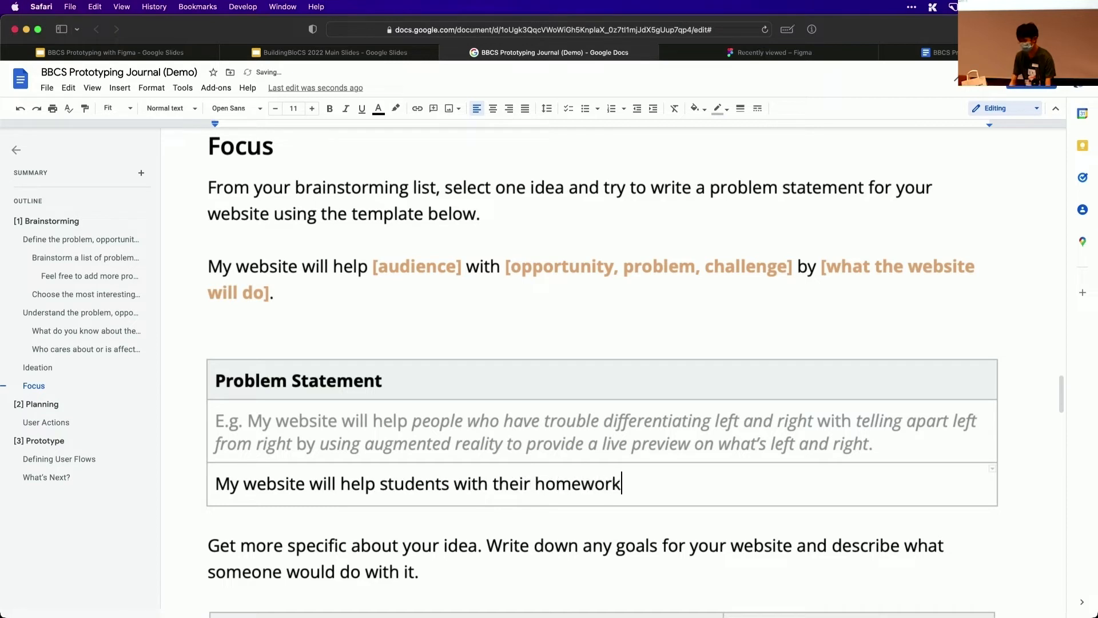
type(" by generating")
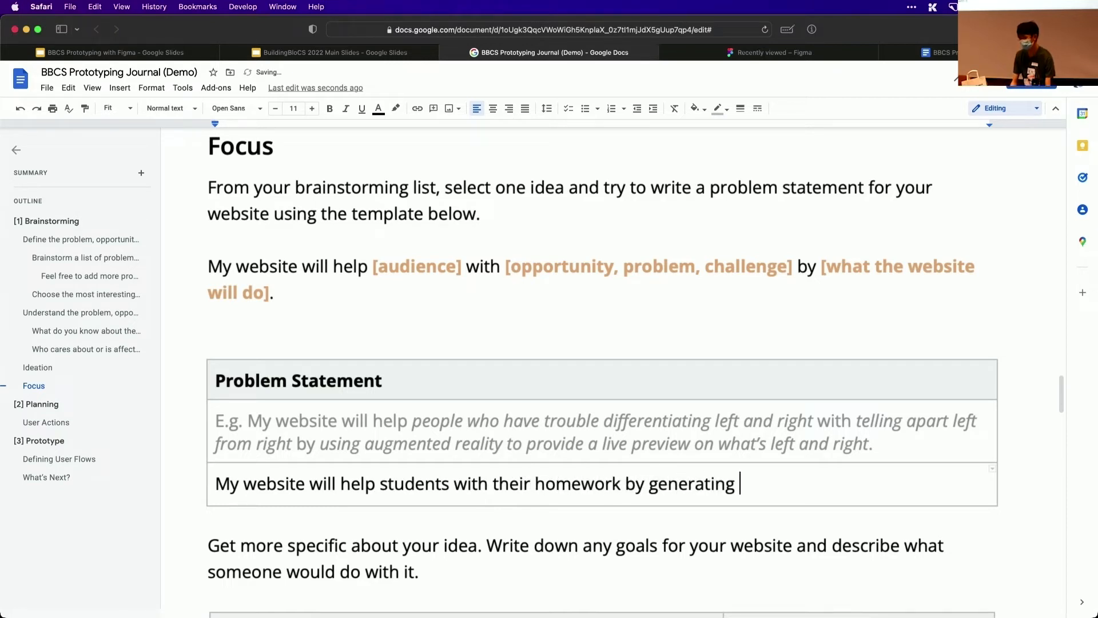
Complete the website's problem statement with "using AI to generate homework excuses"
key("alt+BackSpace")
type("using AR")
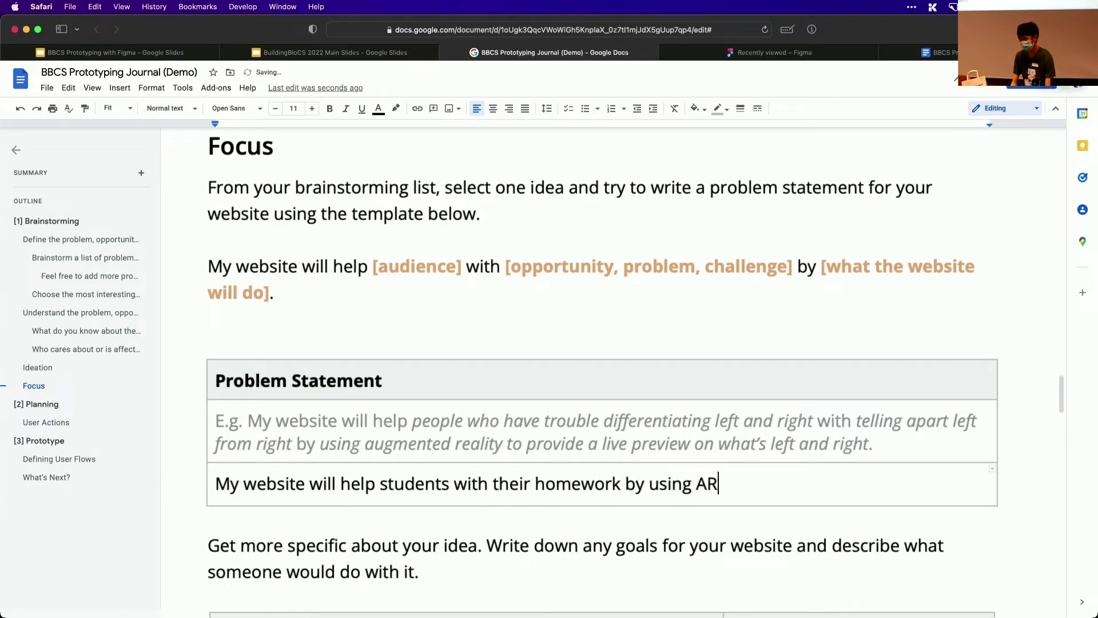
key("BackSpace")
type("O")
key("BackSpace")
type("I to ge")
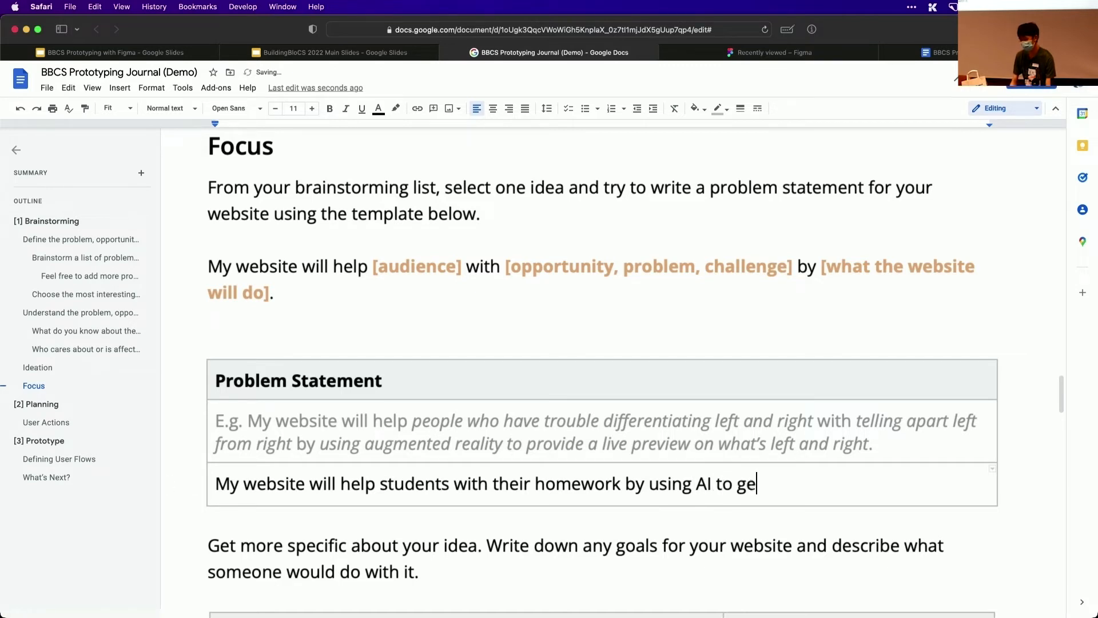
type("nerate homework excis")
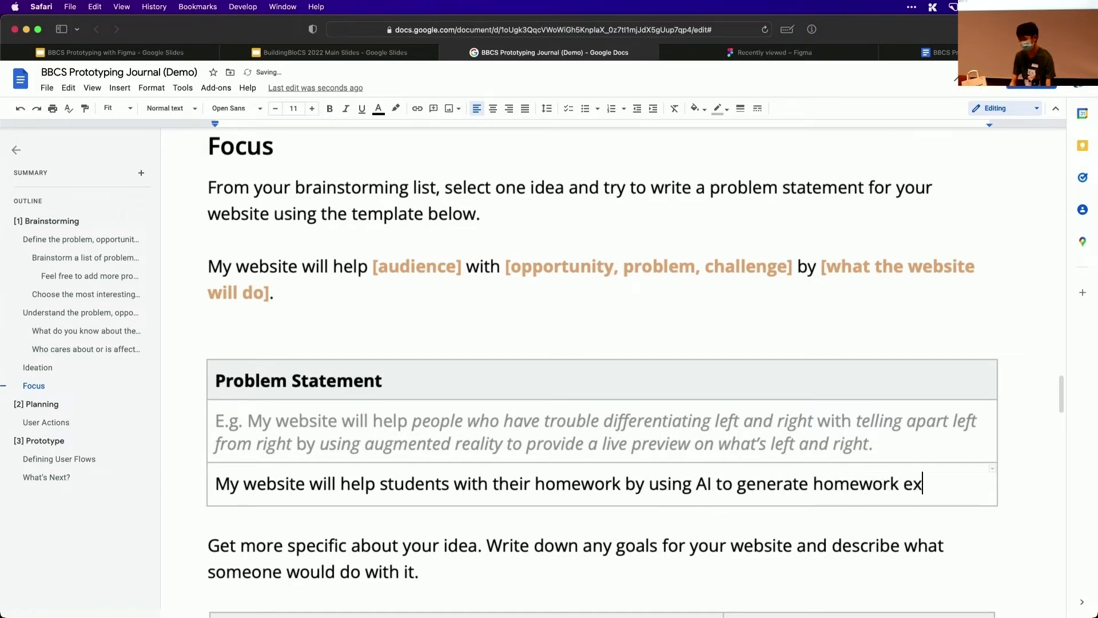
key("BackSpace")
key("BackSpace")
type("uses")
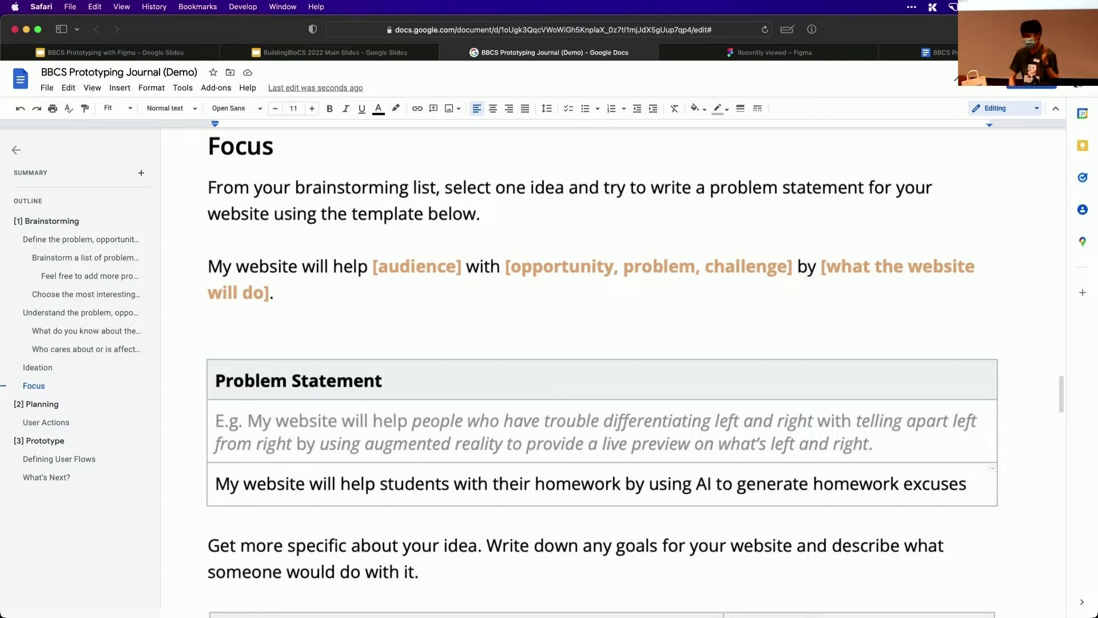
Enter "Able to generate excuse" as a goal in the first empty row of the Goals table
scroll(631, 372, "down", 5)
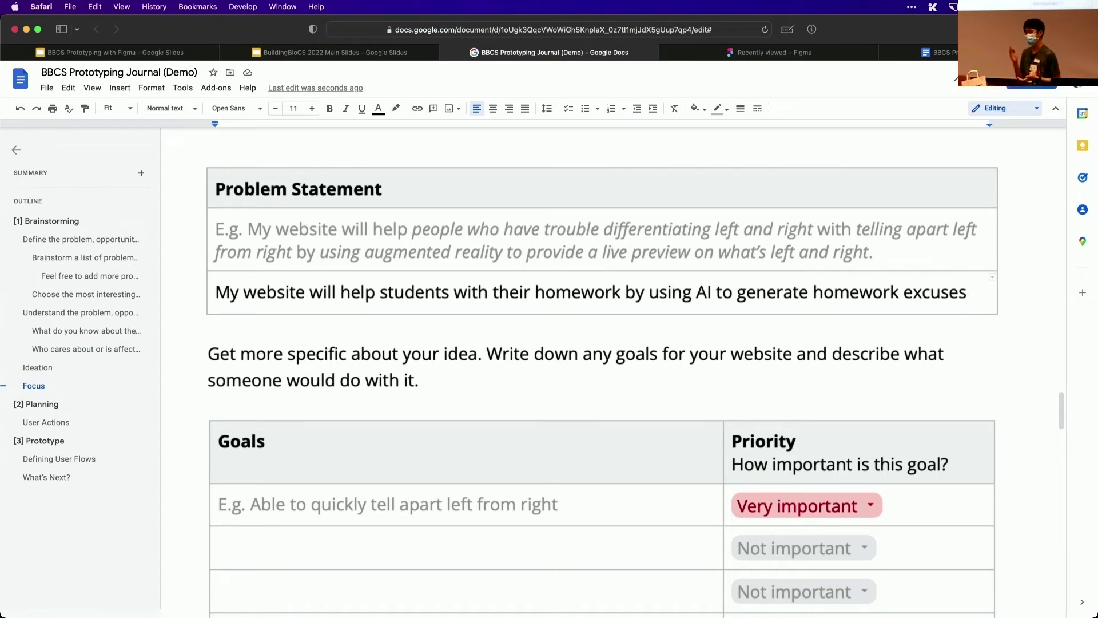
left_click(414, 541)
scroll(414, 543, "down", 1)
type("Able to f")
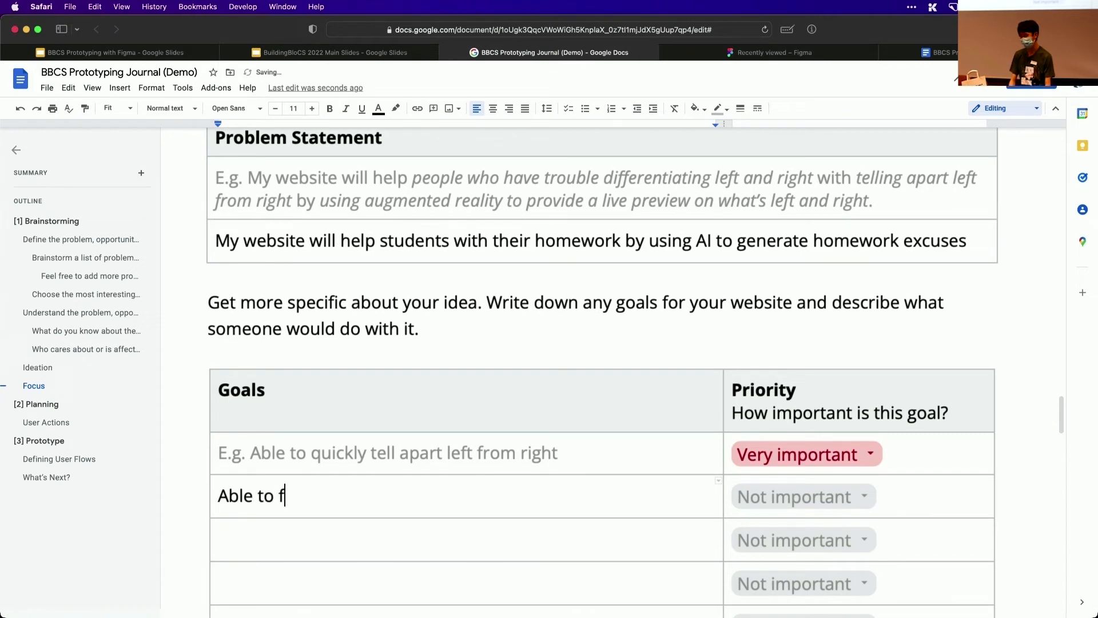
key("BackSpace")
type("generate excuse")
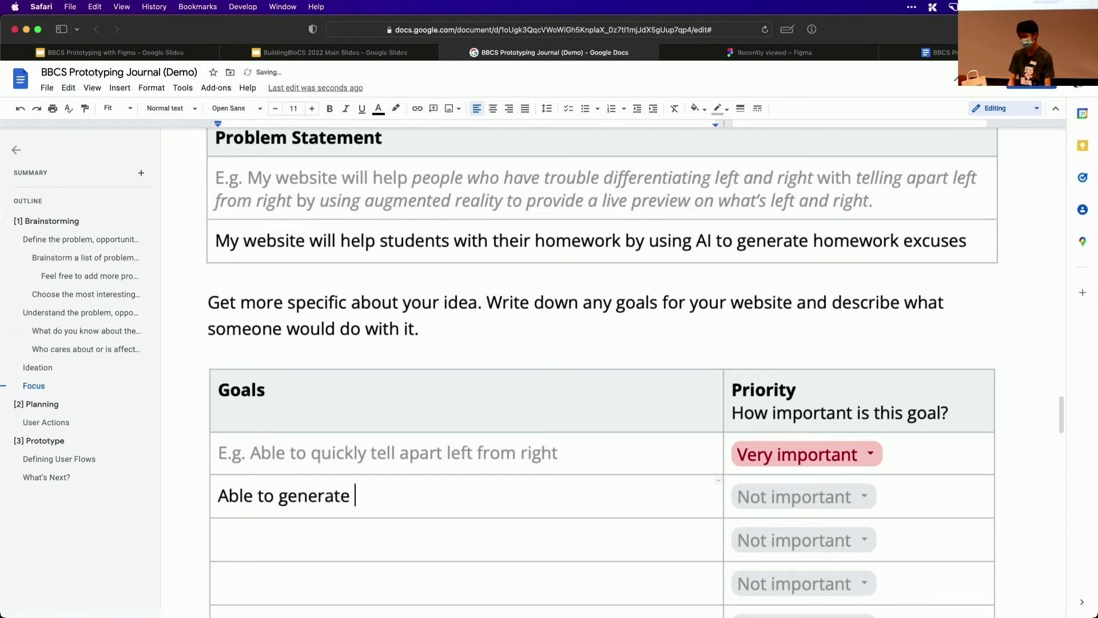
Set the priority of the "Able to generate excuse" goal to Very important
left_click(743, 495)
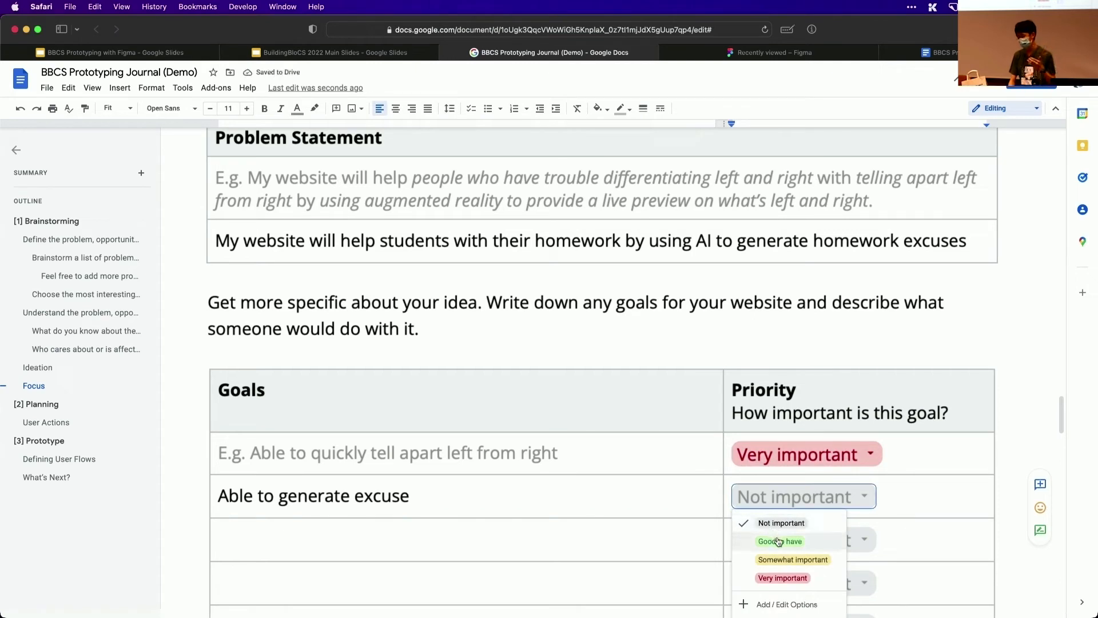
left_click(778, 541)
left_click(788, 496)
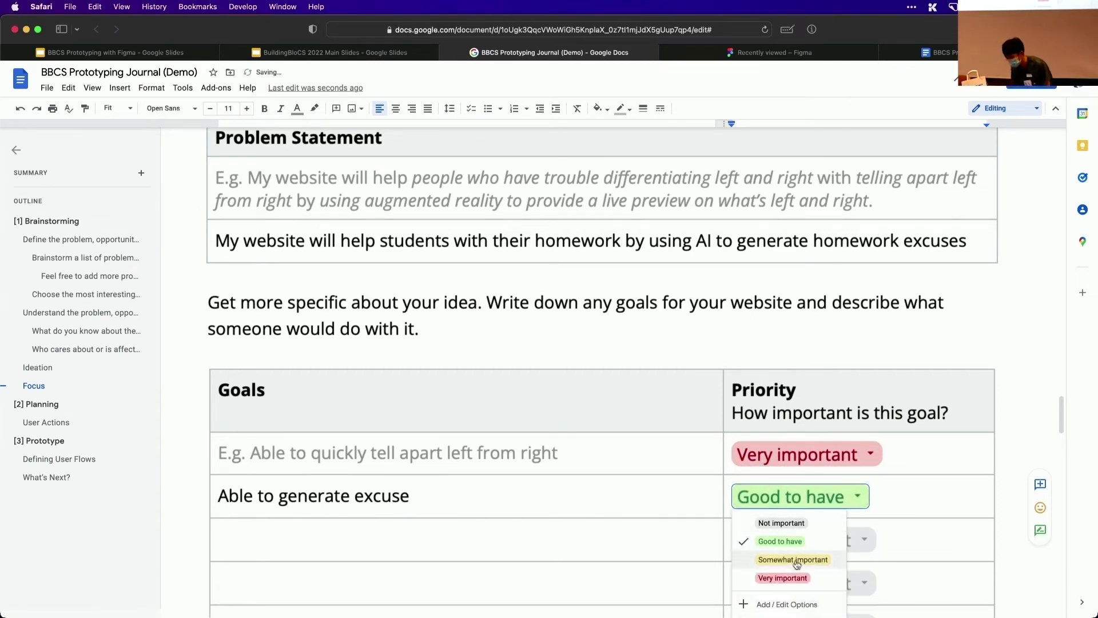
left_click(783, 578)
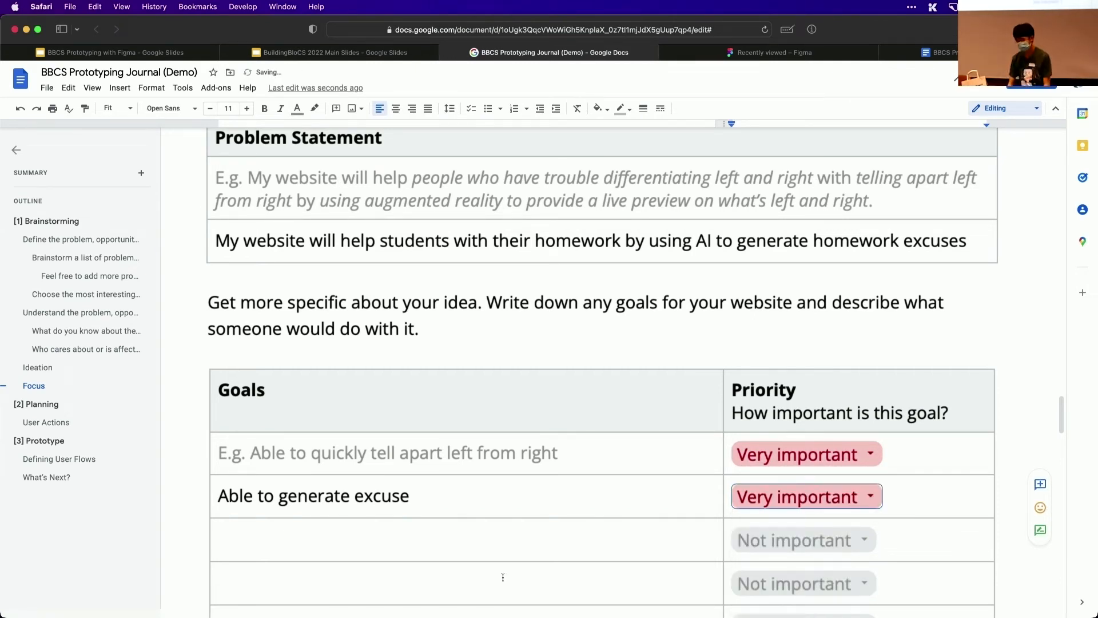
Enter "Assign an excuse to a teacher to prevent reusing excuses" as the second goal in the Goals table
double_click(469, 550)
scroll(469, 549, "down", 1)
key("BackSpace")
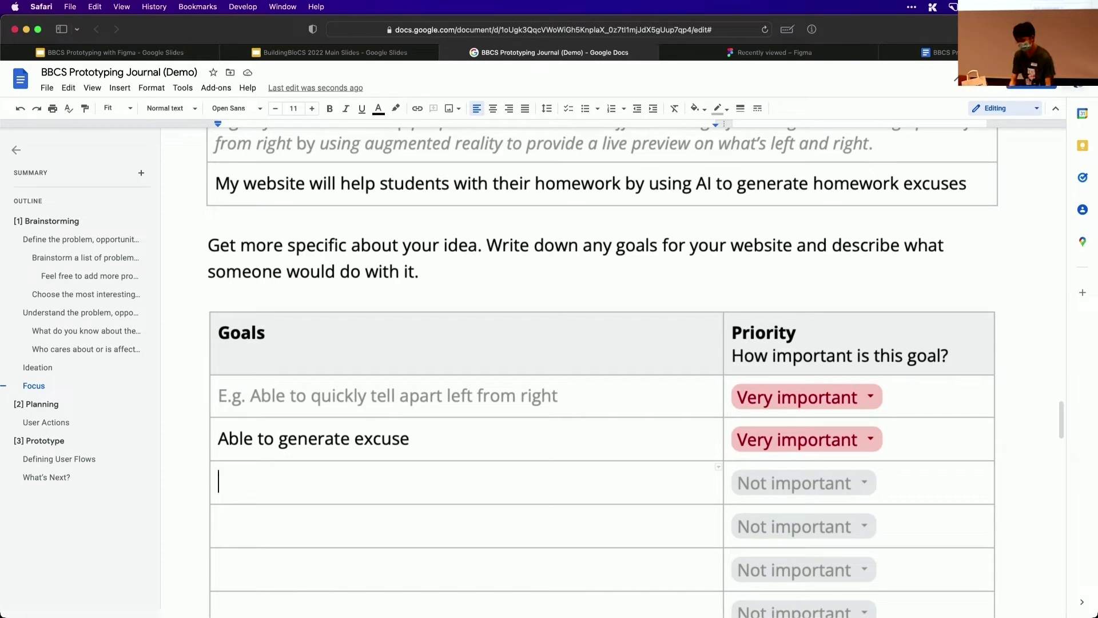
type("Assign an excuse")
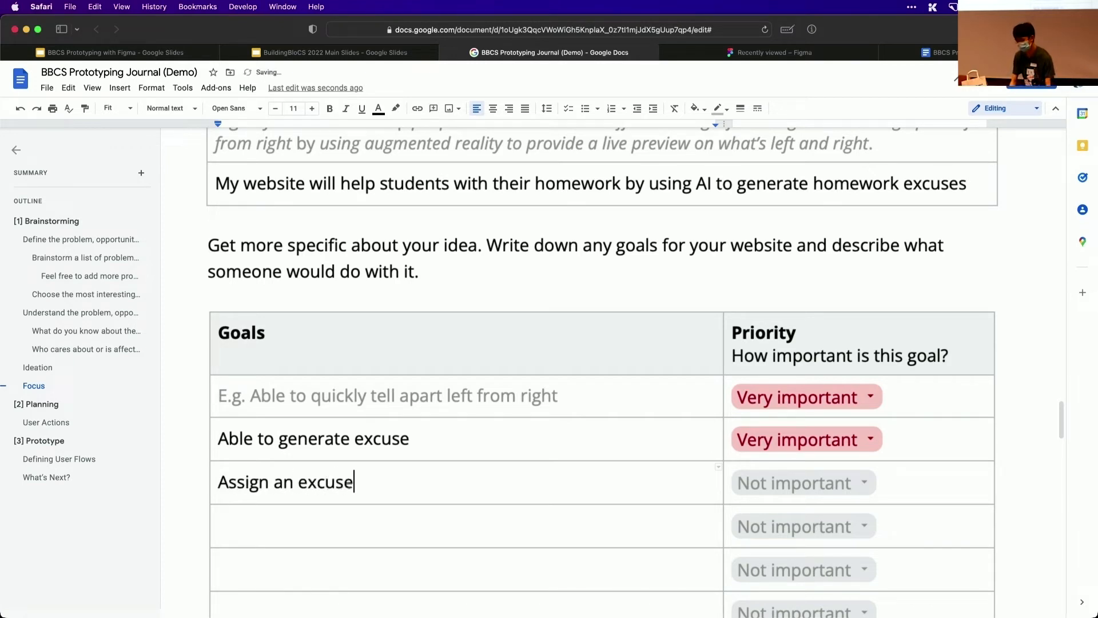
type(" to a teacher to pre")
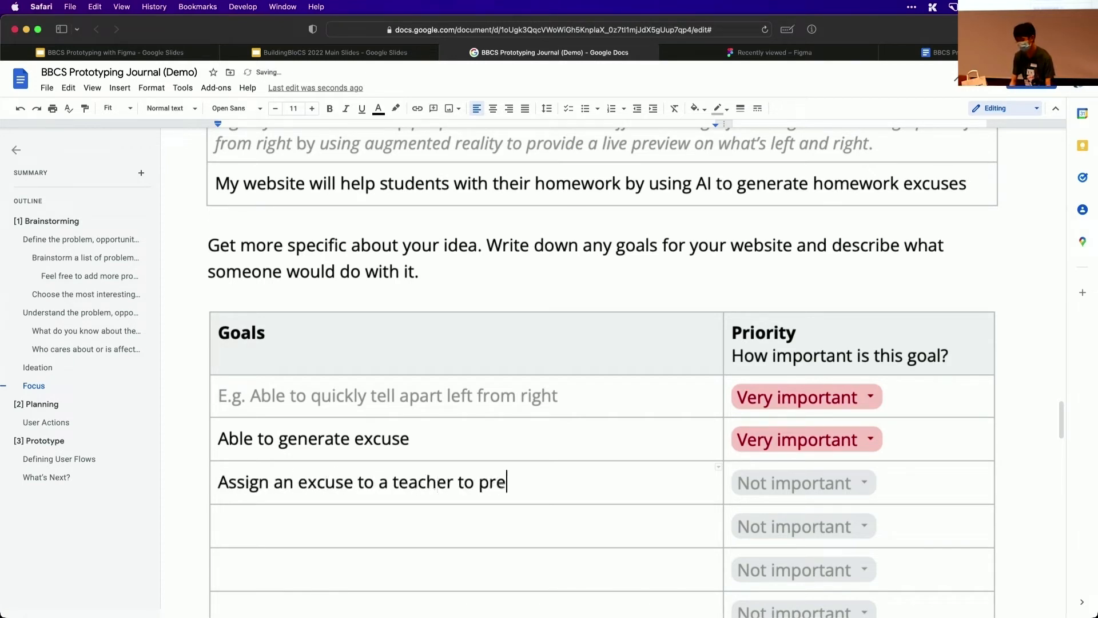
type("vent reusing excuses")
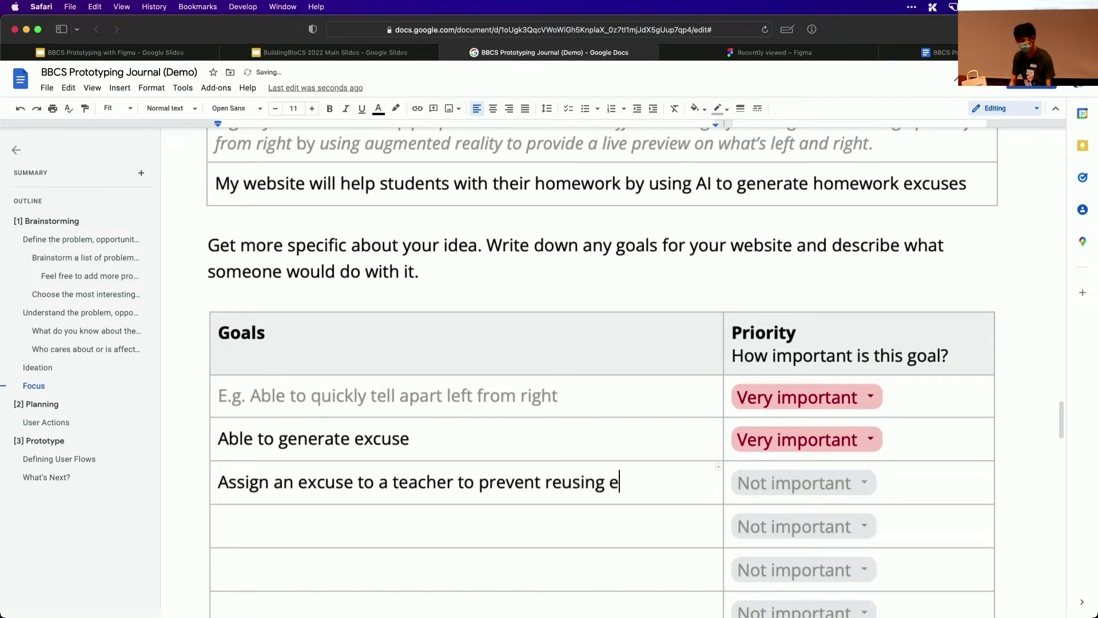
Set the priority of the goal about assigning an excuse to a teacher to Somewhat important
left_click(769, 492)
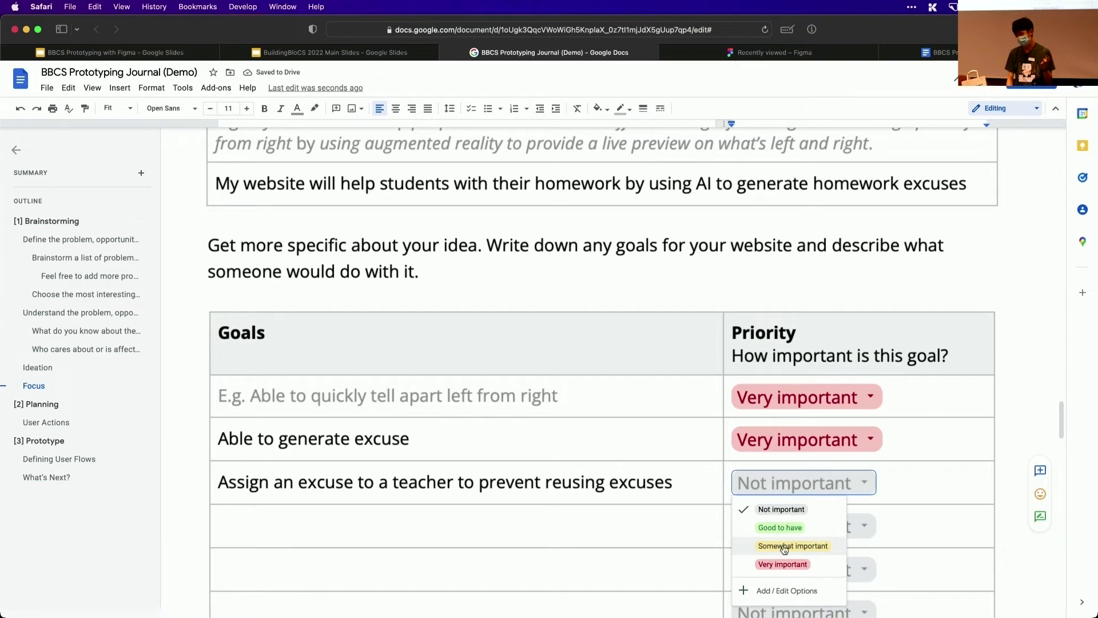
left_click(782, 547)
left_click(651, 522)
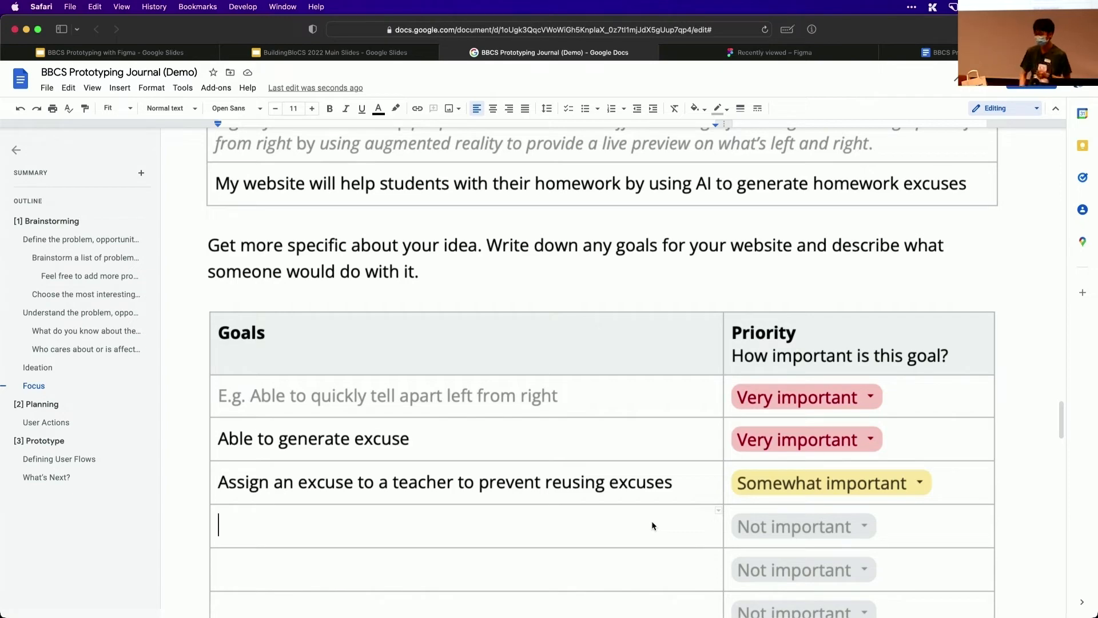
Enter "Visit the website" as the action in the first empty row of the User Actions table in the Planning section
scroll(651, 520, "down", 8)
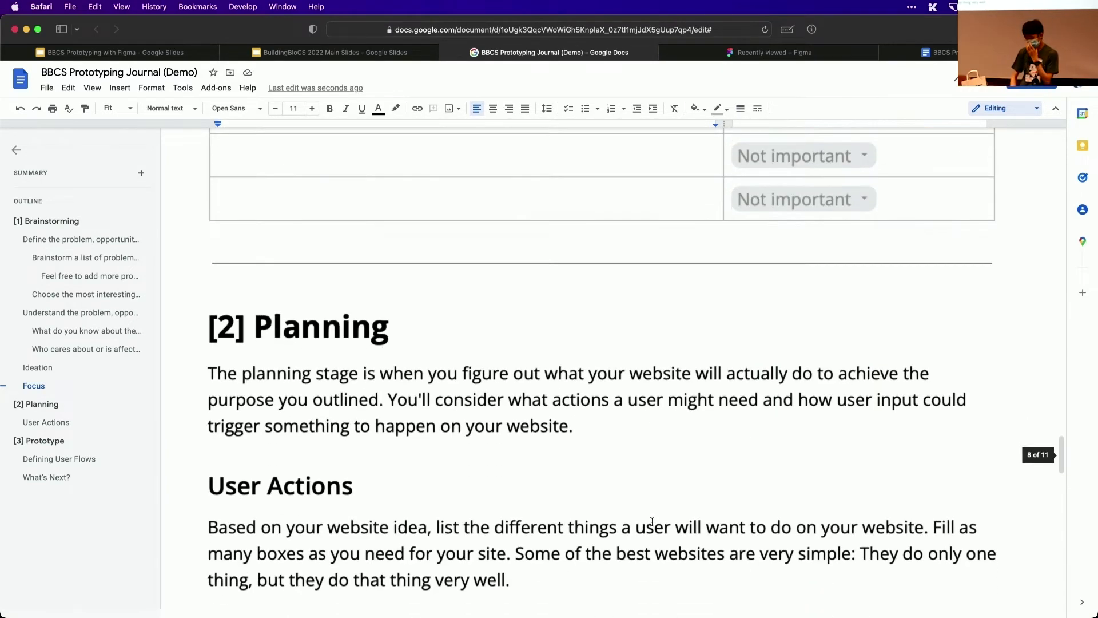
scroll(652, 521, "down", 4)
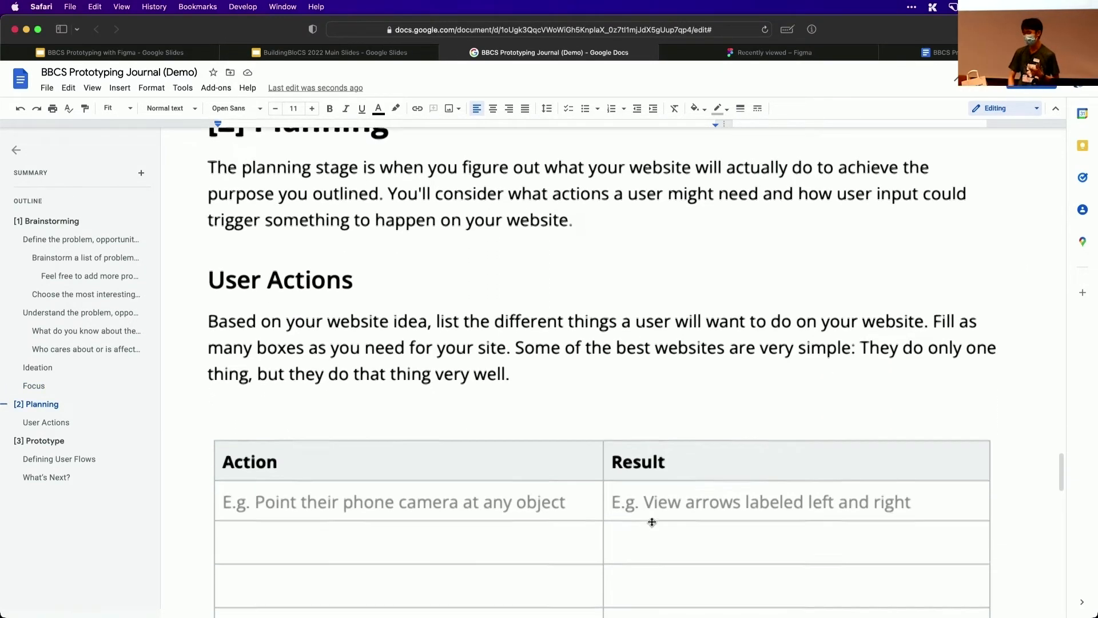
scroll(652, 522, "up", 1)
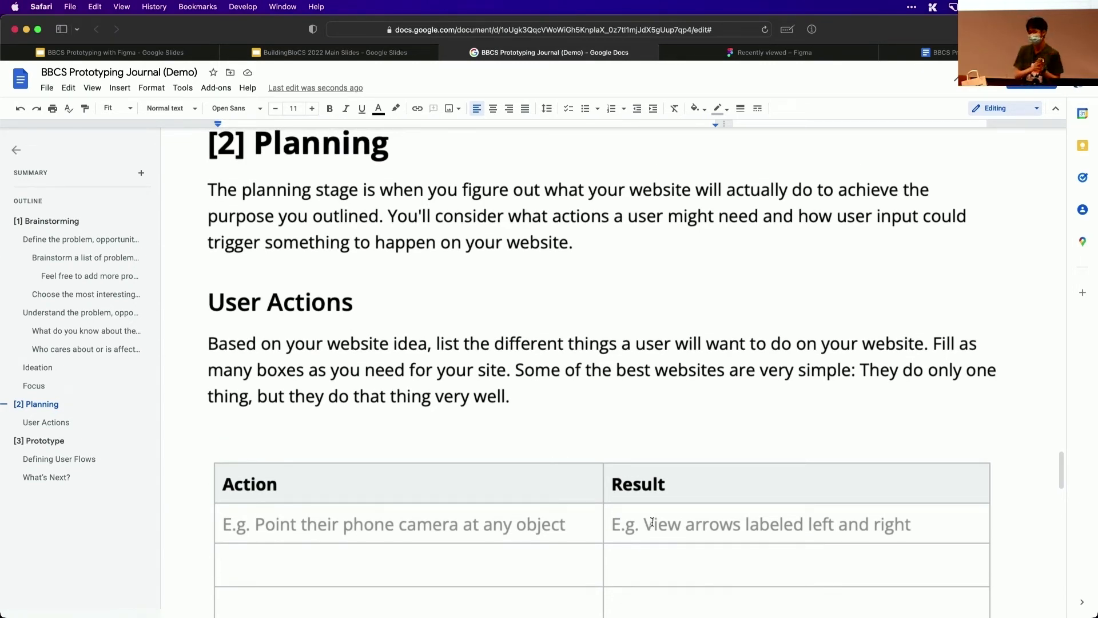
scroll(651, 520, "down", 6)
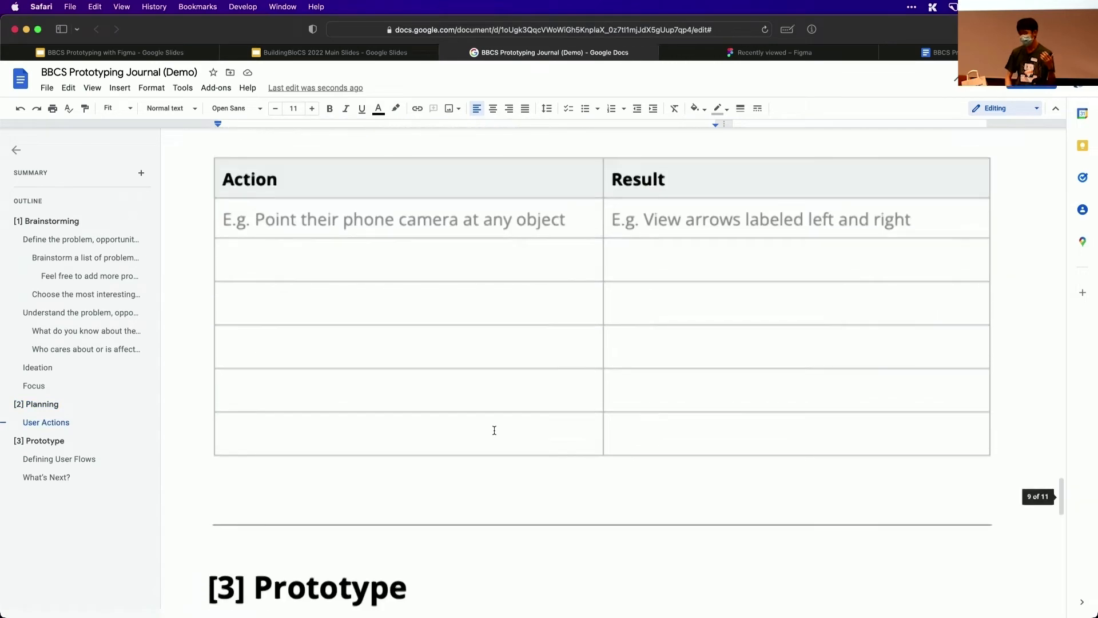
scroll(495, 429, "up", 2)
left_click(442, 380)
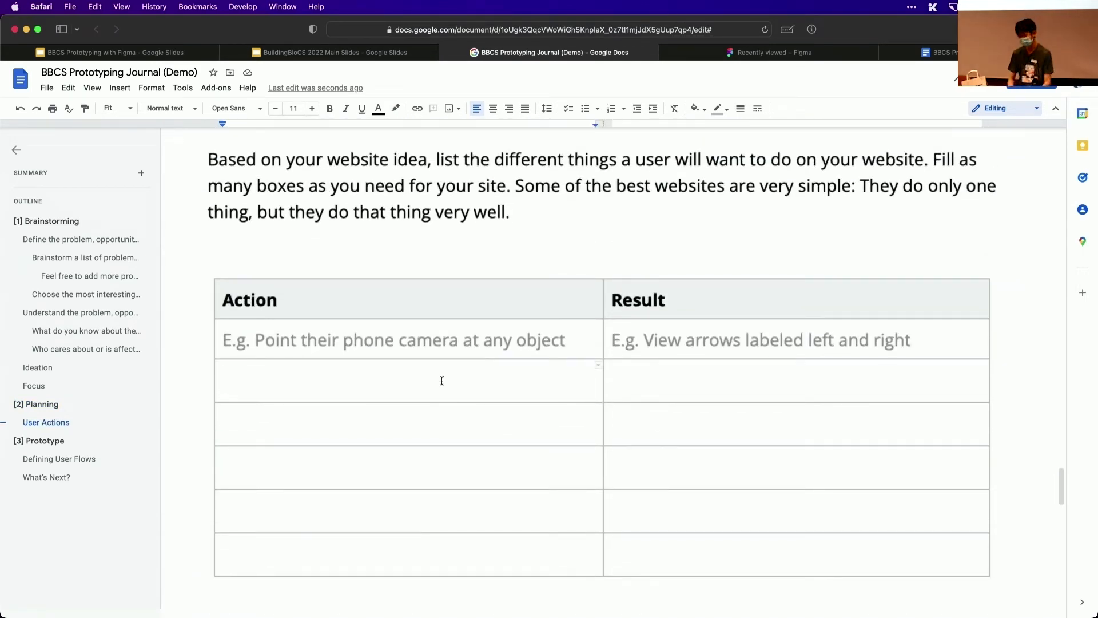
type("V")
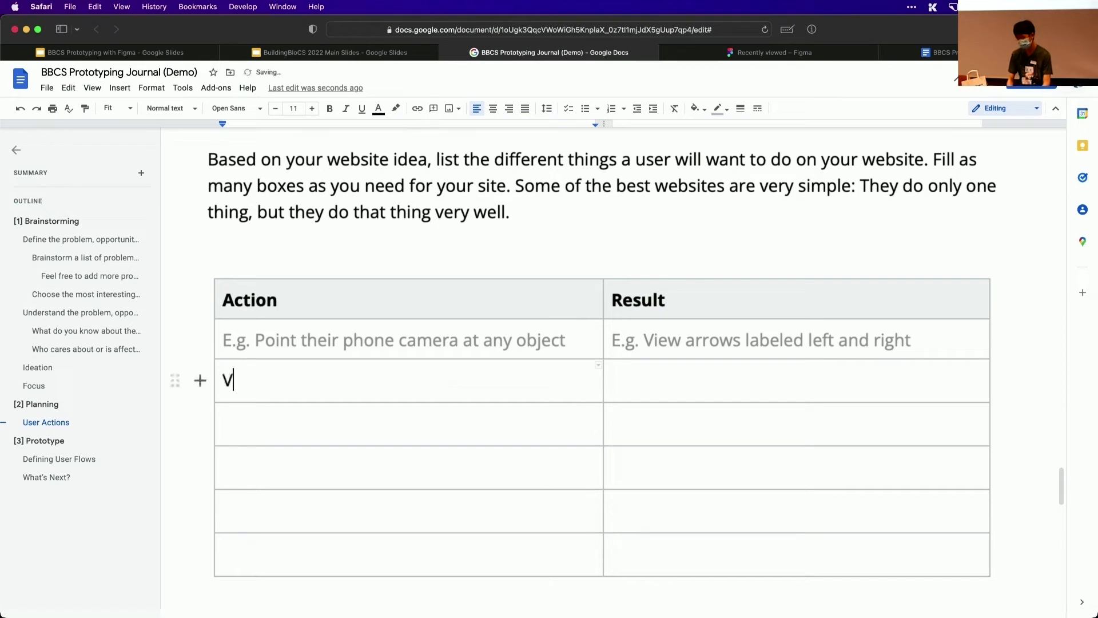
type("isit the website")
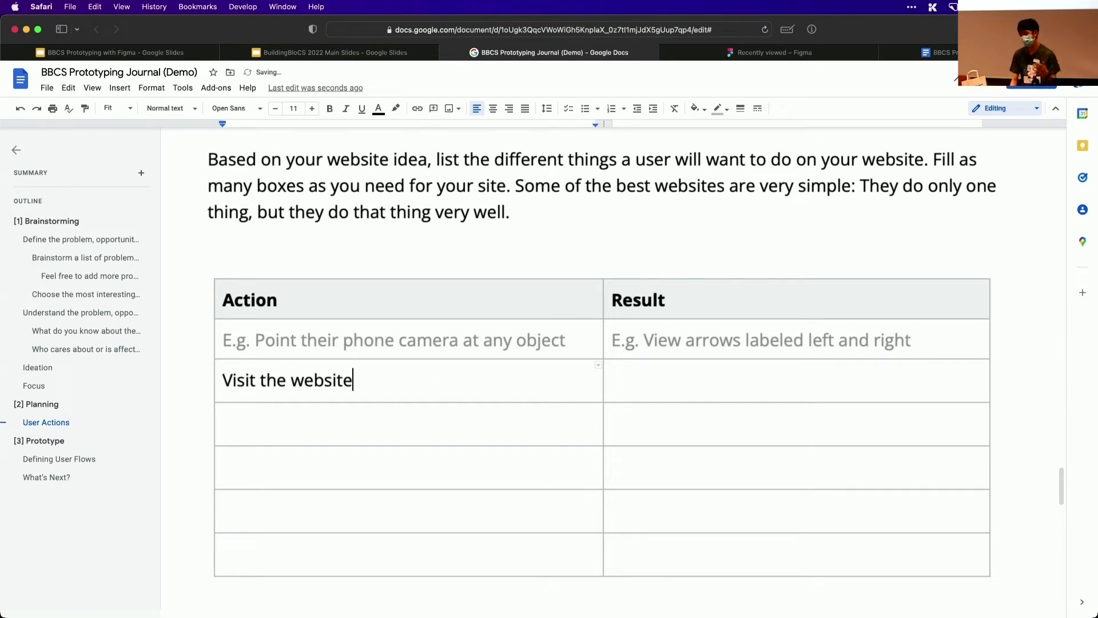
Enter "A list of excuses they can choose from" as the result of the "Visit the website" action
key("Tab")
type("A li")
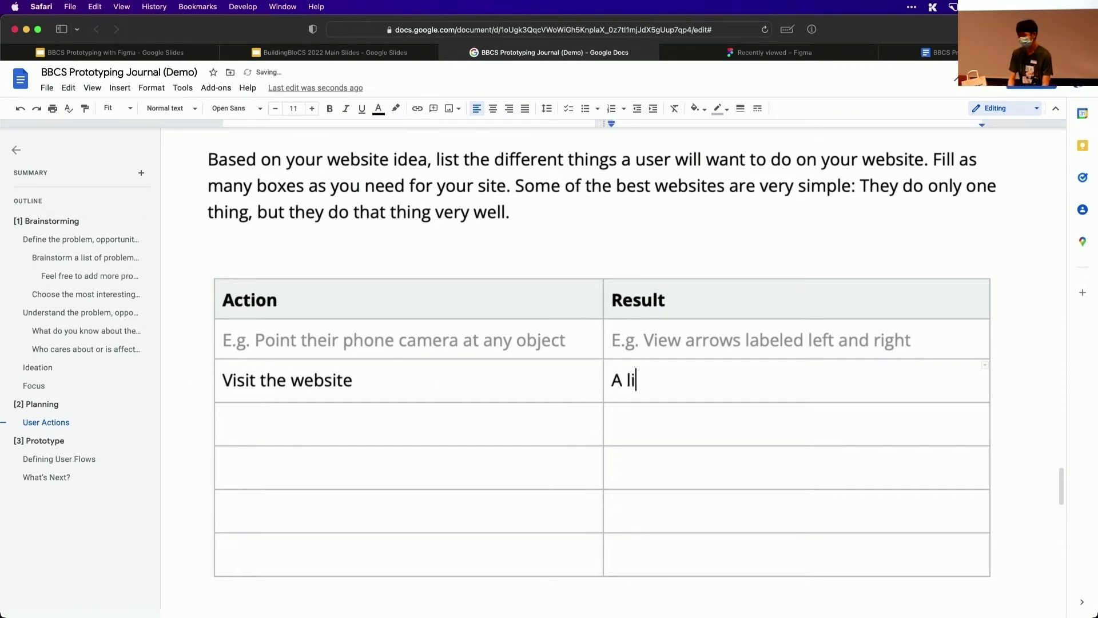
type("st of excuses")
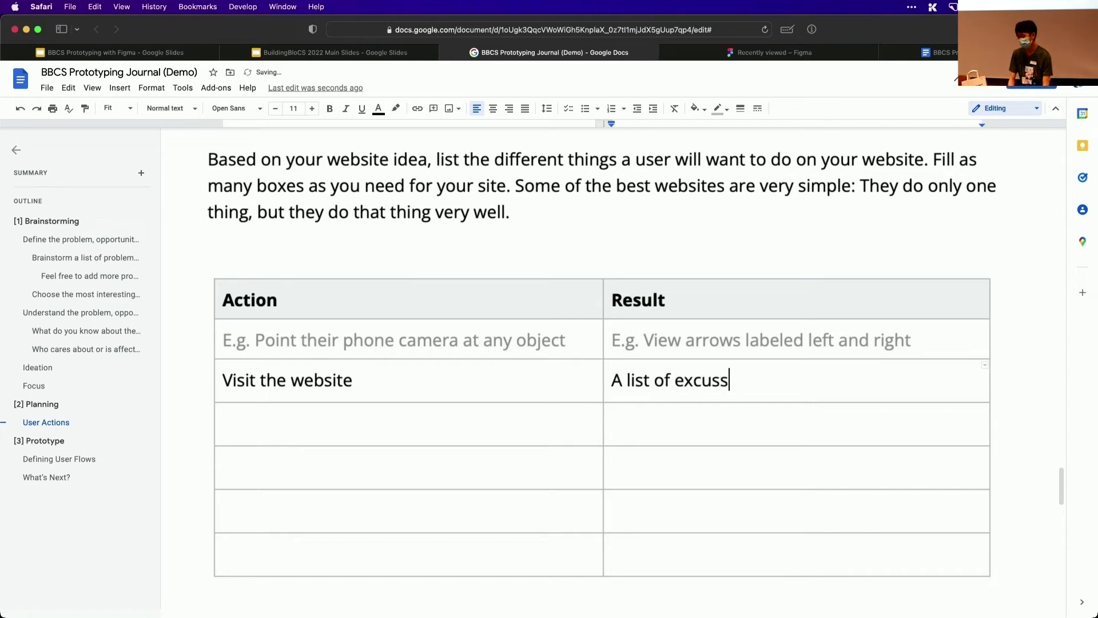
key("BackSpace")
type("es they can c")
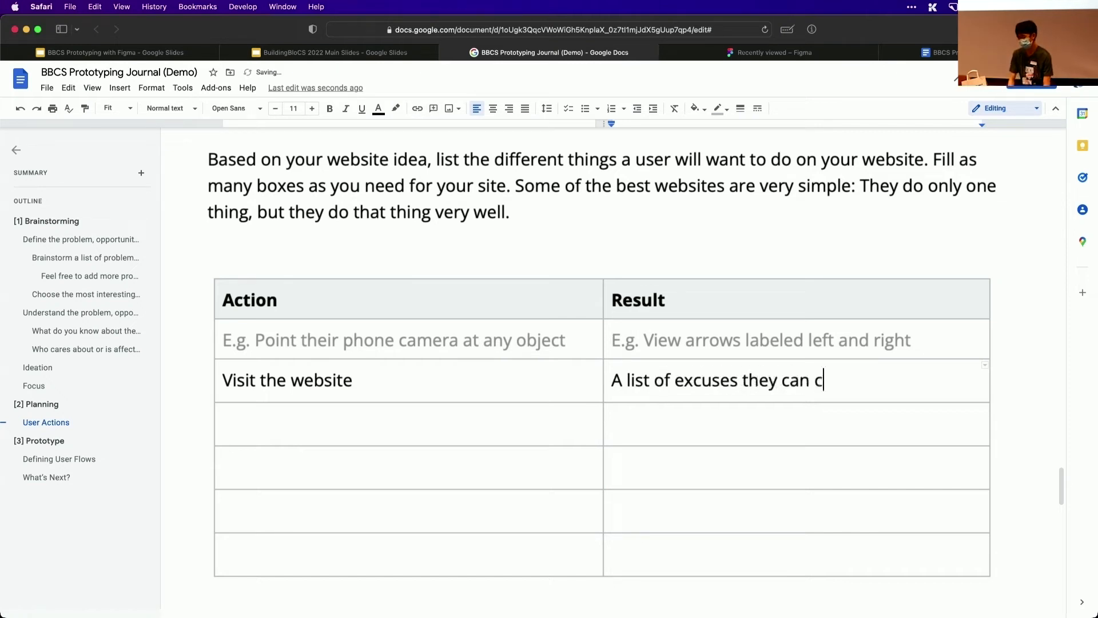
type("hoose from")
Enter "Click on login button" as the action in the next empty row of the User Actions table
key("Down")
key("Left")
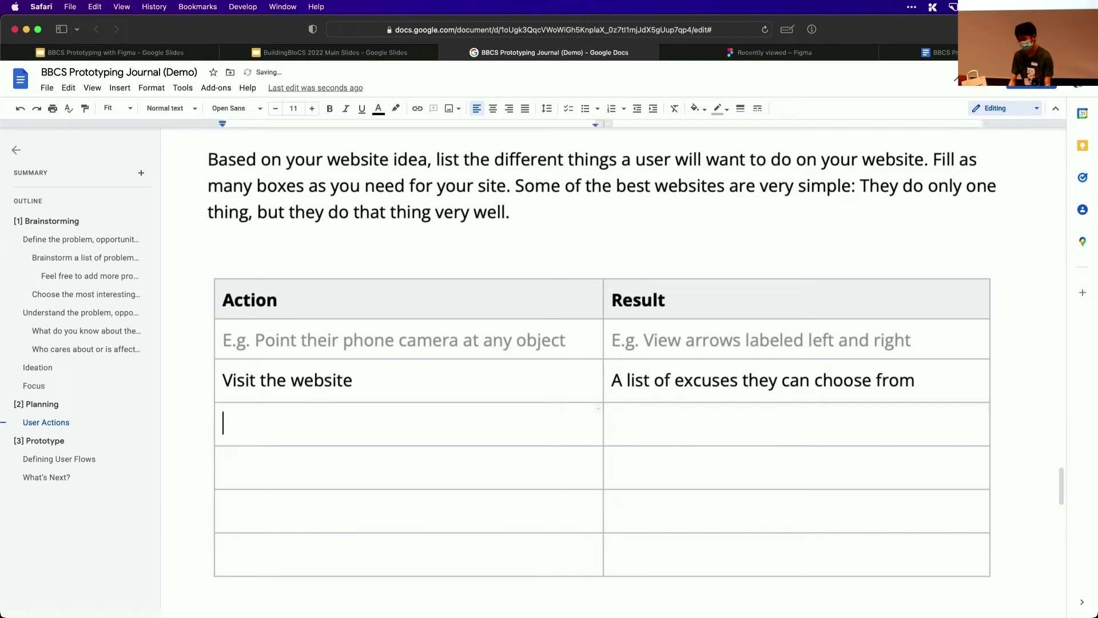
type("Login")
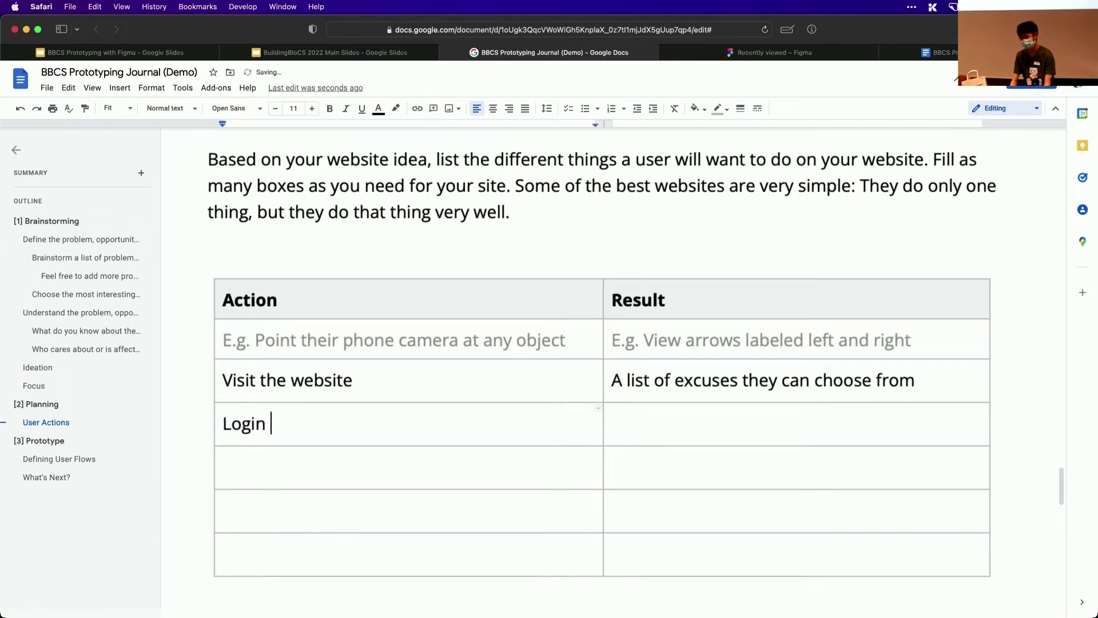
key("BackSpace")
key("BackSpace")
key("BackSpace")
key("BackSpace")
key("BackSpace")
key("BackSpace")
type("Log")
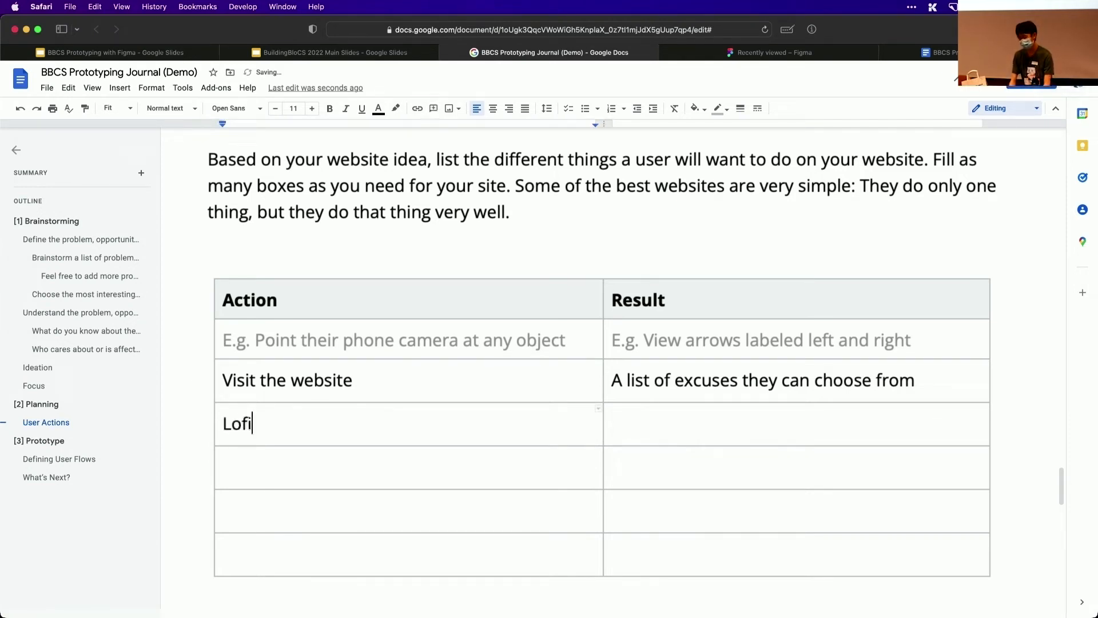
key("BackSpace")
key("BackSpace")
key("BackSpace")
type("Click on l")
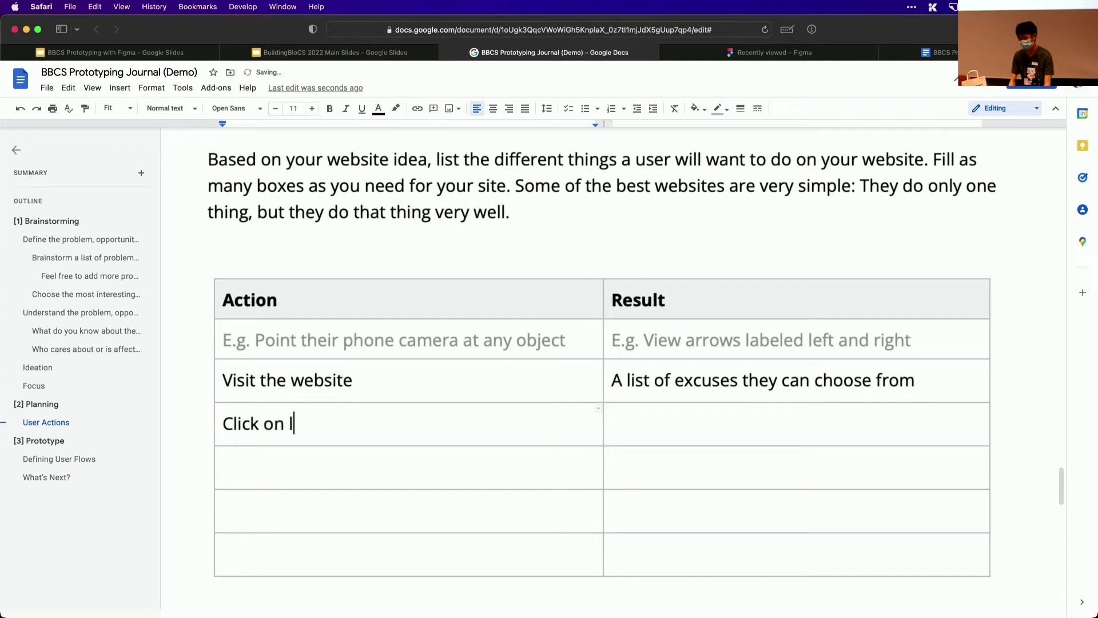
type("ogin button")
Enter "Sign into the website, see favourited excuses" as the result of the "Click on login button" action
key("Tab")
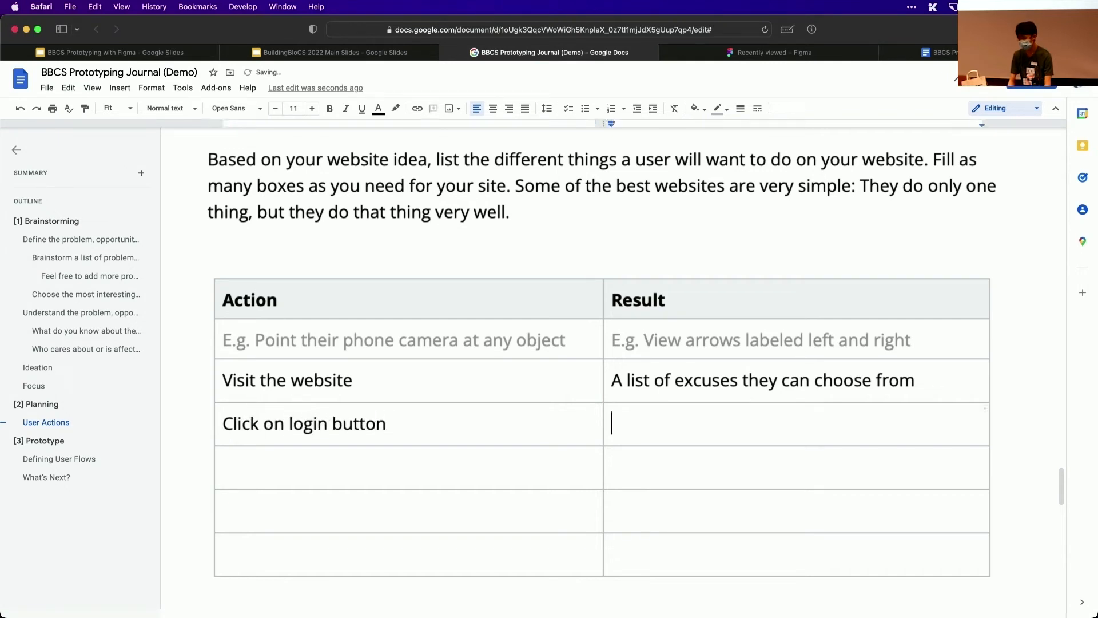
type("Sign into the webit")
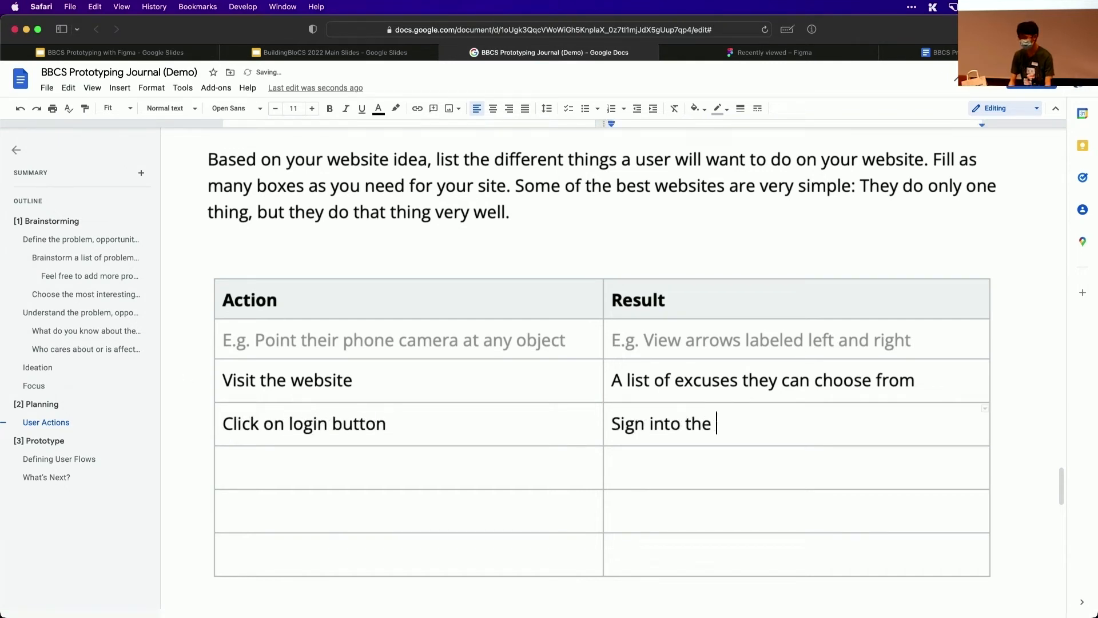
key("BackSpace")
key("BackSpace")
type("site, assign")
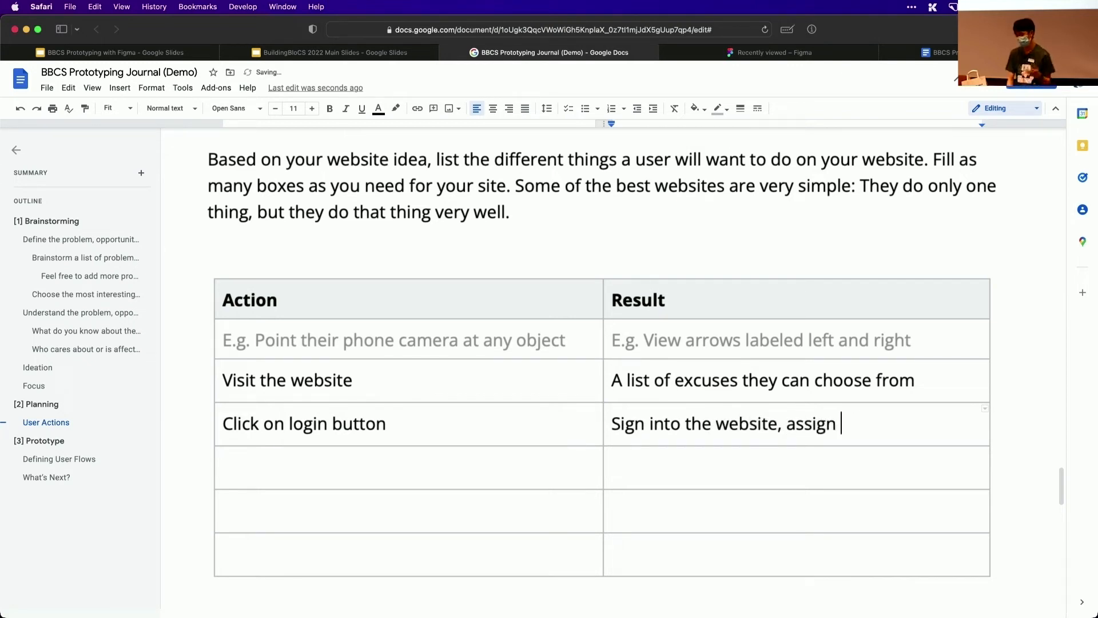
key("alt+BackSpace")
type("e")
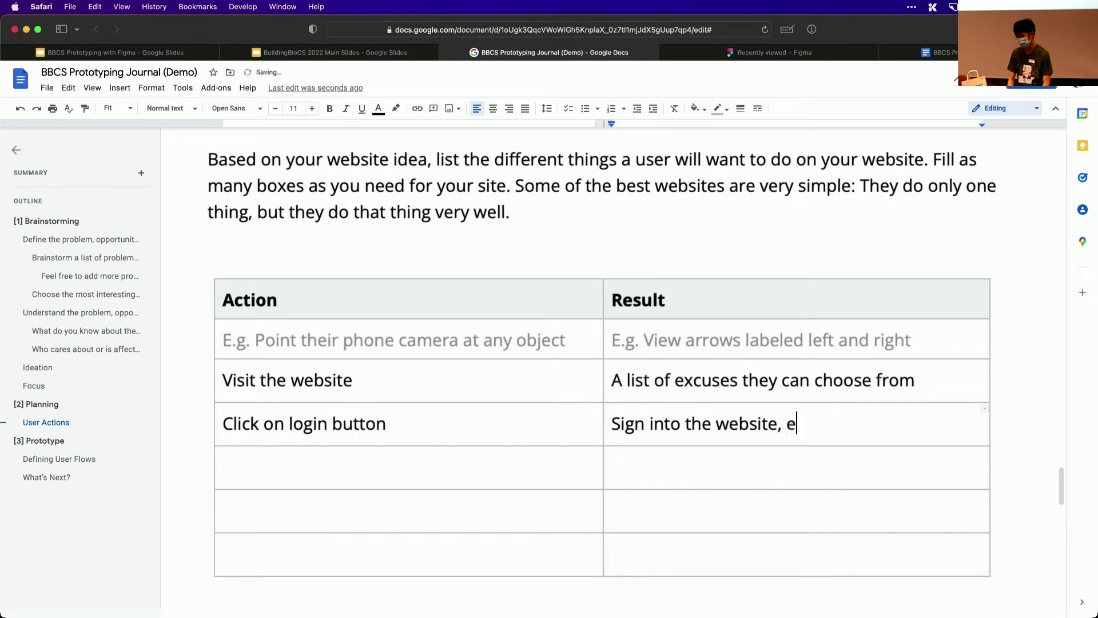
key("BackSpace")
type("see fa")
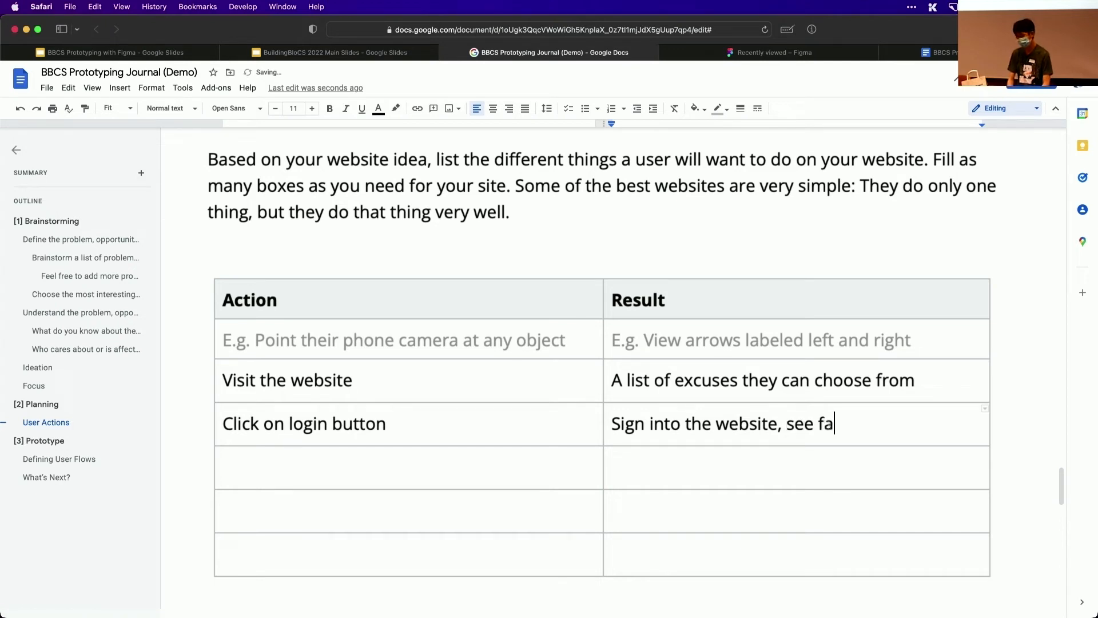
type("vourited excuses")
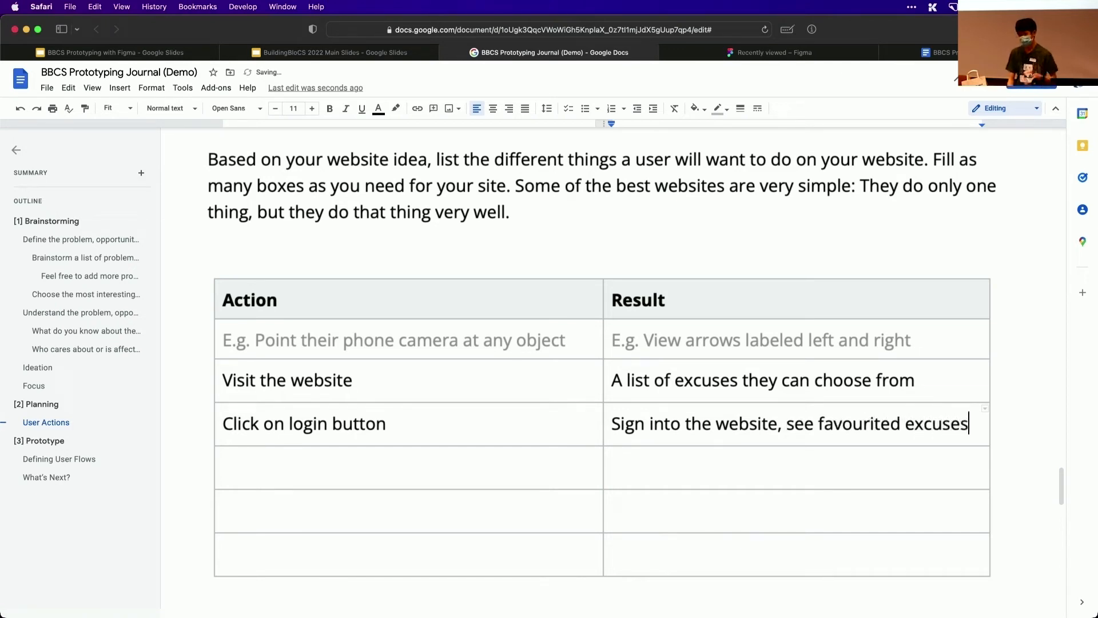
key("Down")
Enter "User visits the website" as item 1 of My Flow #1 in the Prototype section's User Flows table
scroll(602, 367, "down", 1)
scroll(603, 367, "down", 6)
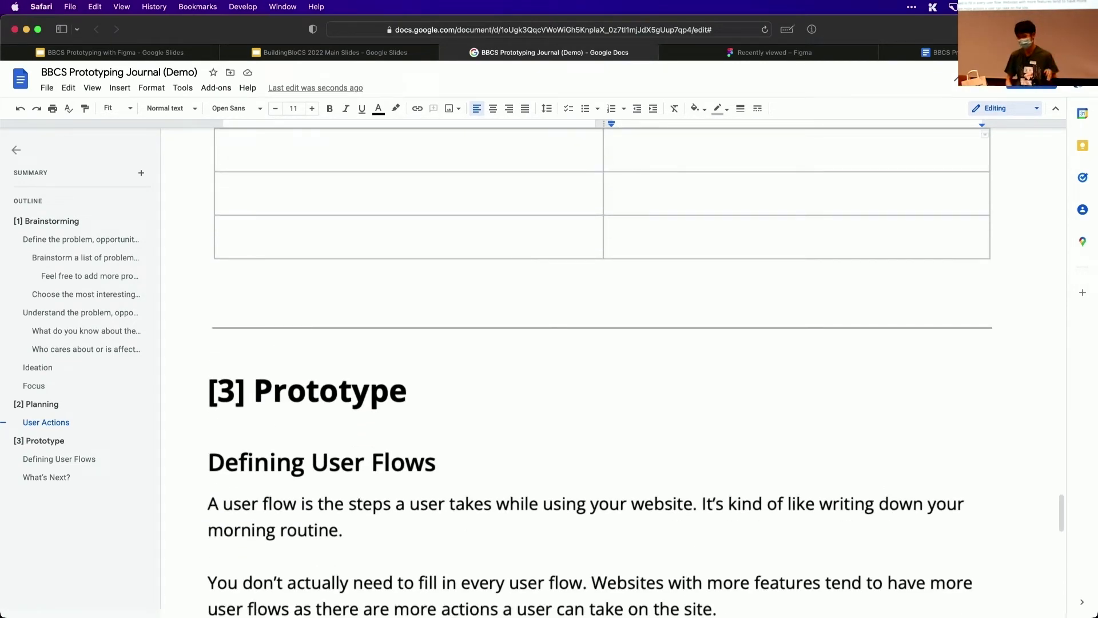
scroll(602, 367, "down", 3)
scroll(197, 416, "down", 3)
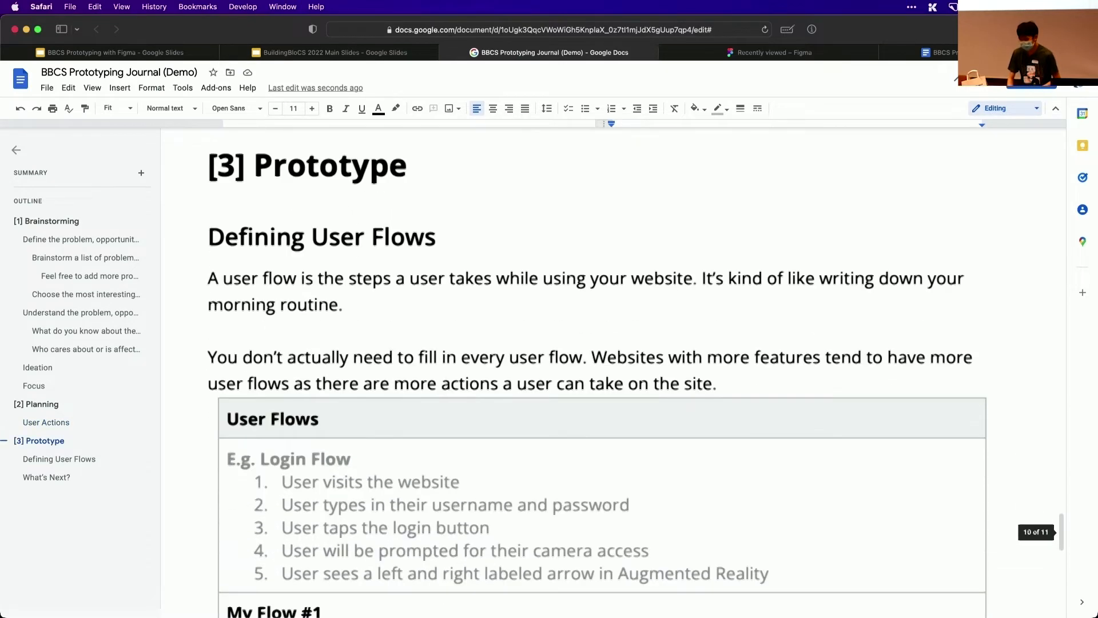
scroll(198, 416, "up", 10)
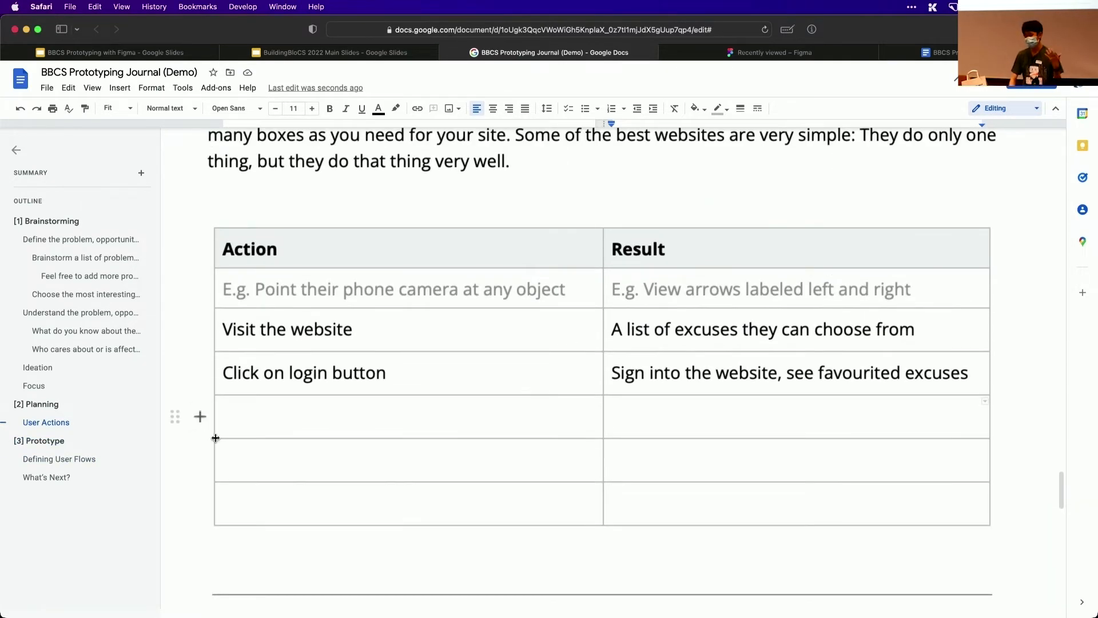
scroll(208, 422, "down", 2)
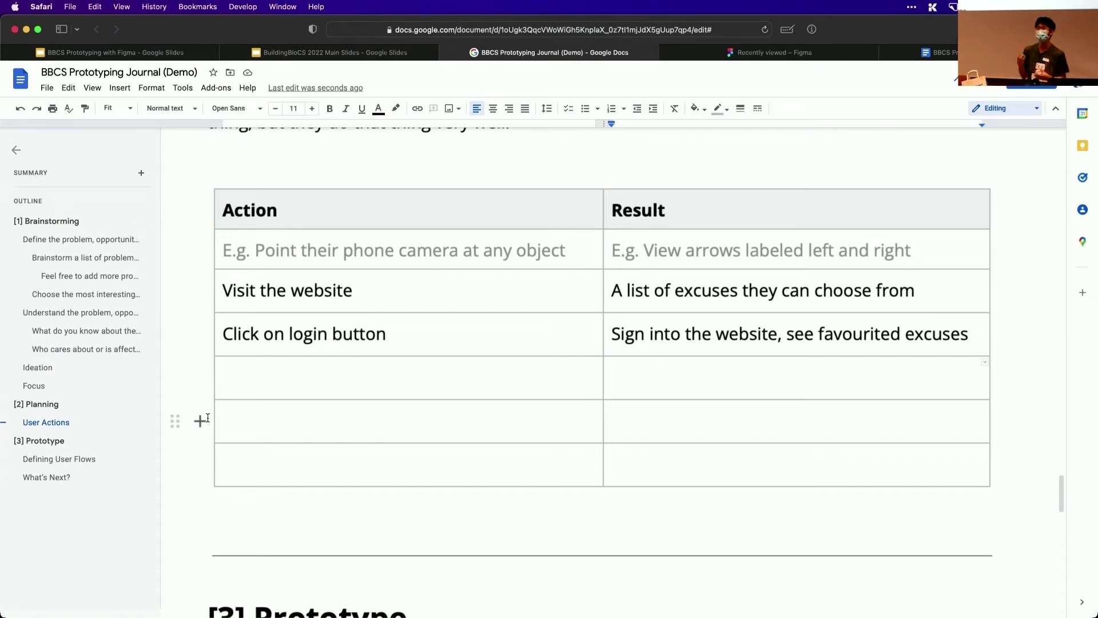
scroll(208, 417, "down", 10)
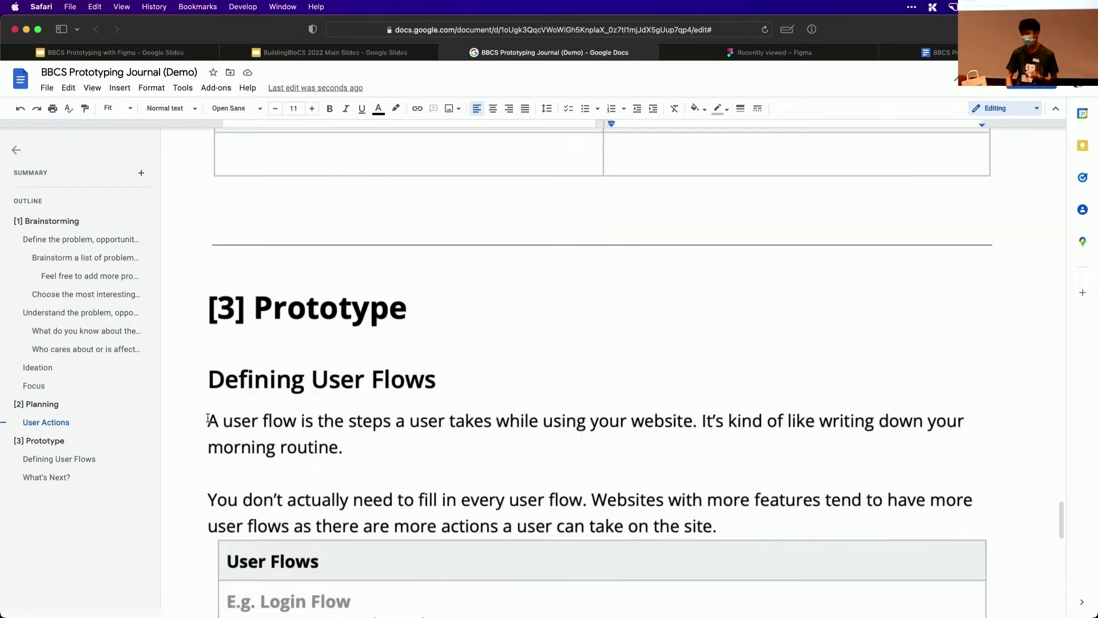
scroll(208, 417, "down", 1)
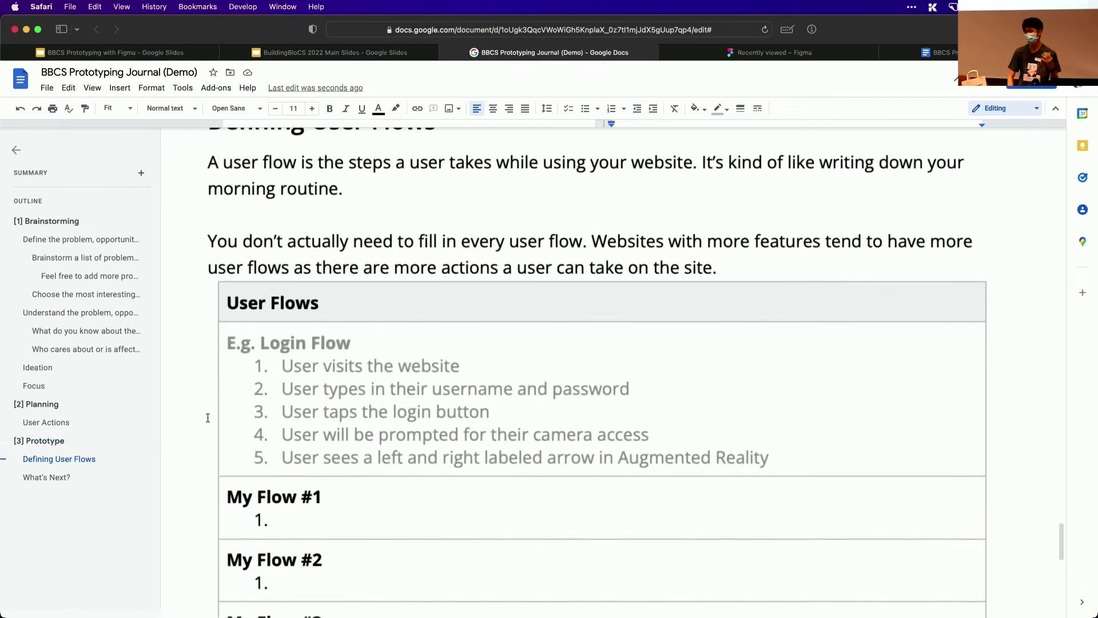
left_click(307, 515)
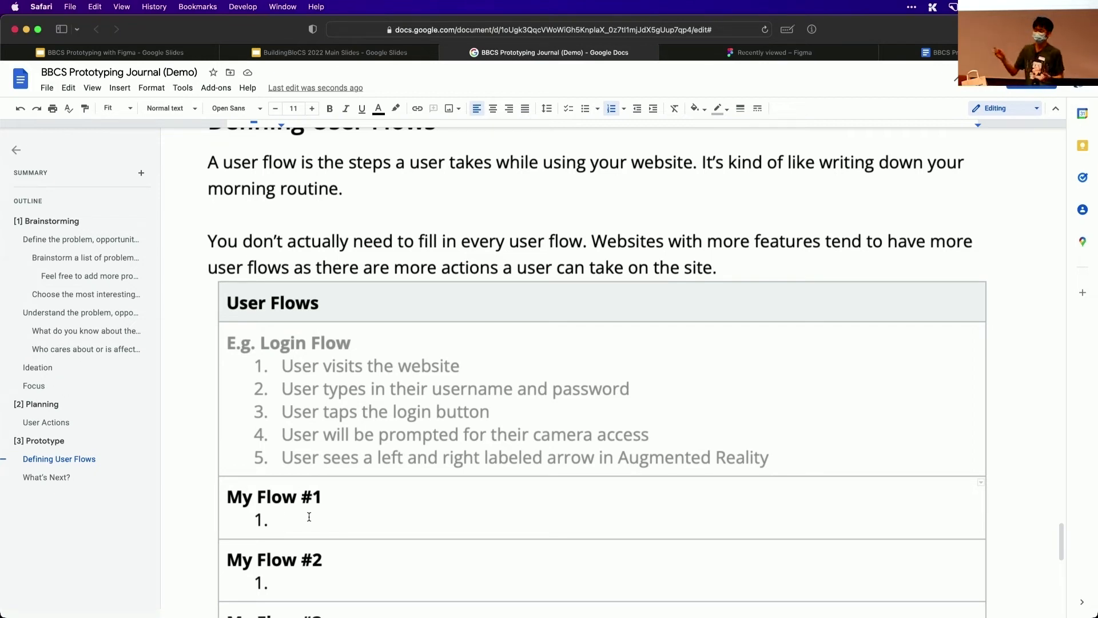
type("User visits t")
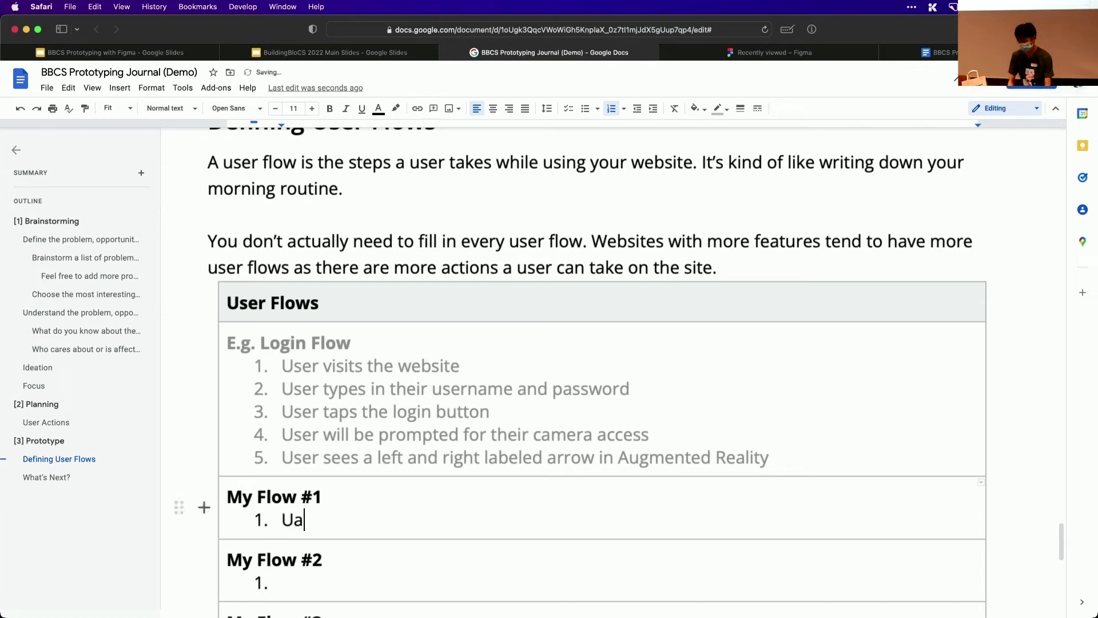
type("he website")
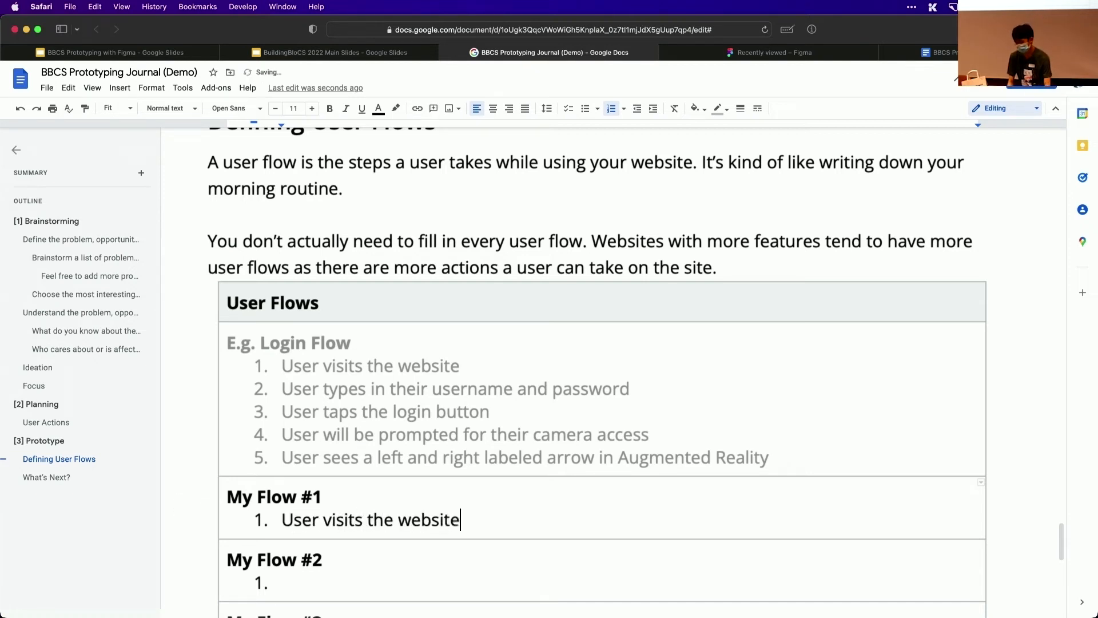
Rename the "My Flow #1" heading in the User Flows table as "Get excuse"
key("Up")
key("super+shift+Left")
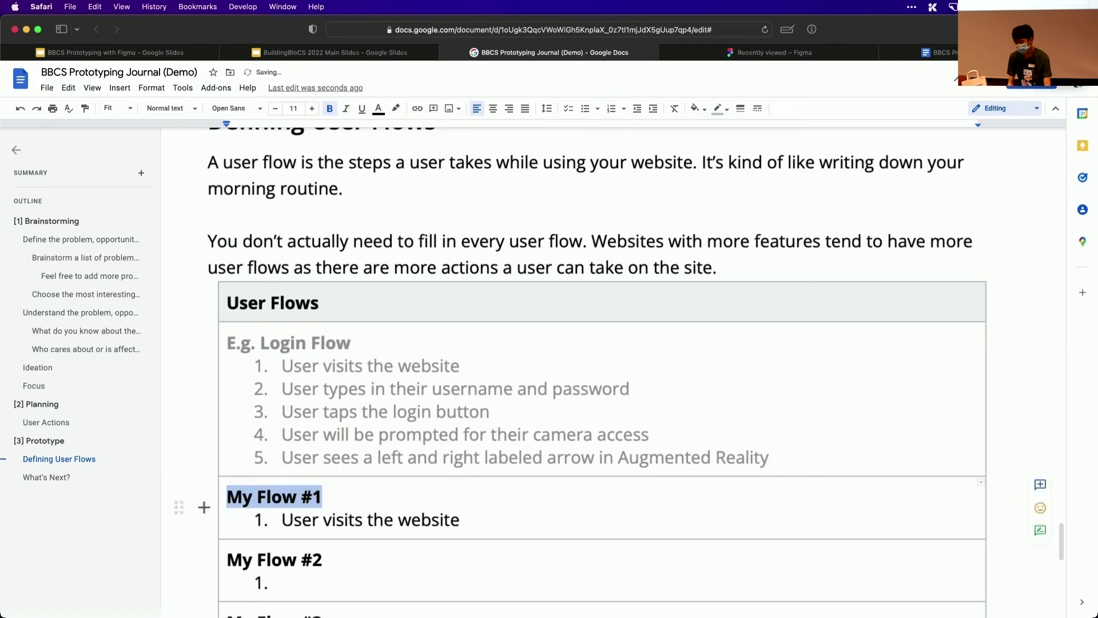
type("Get excuse")
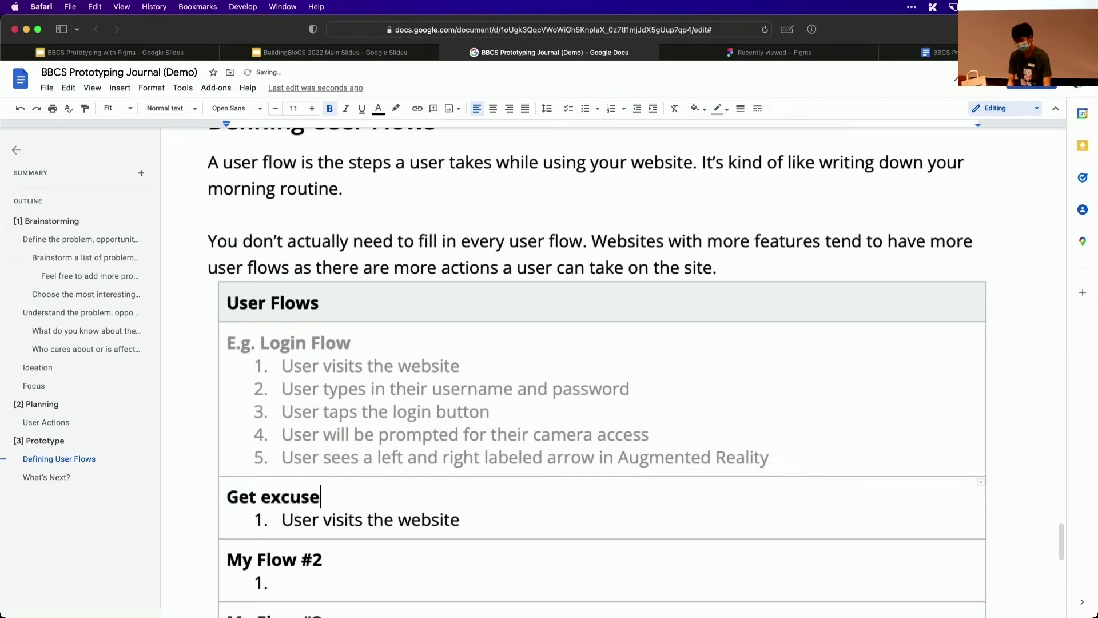
Add "User select excuse" as item 2 of the Get excuse flow
key("Down")
key("super+Right")
key("Return")
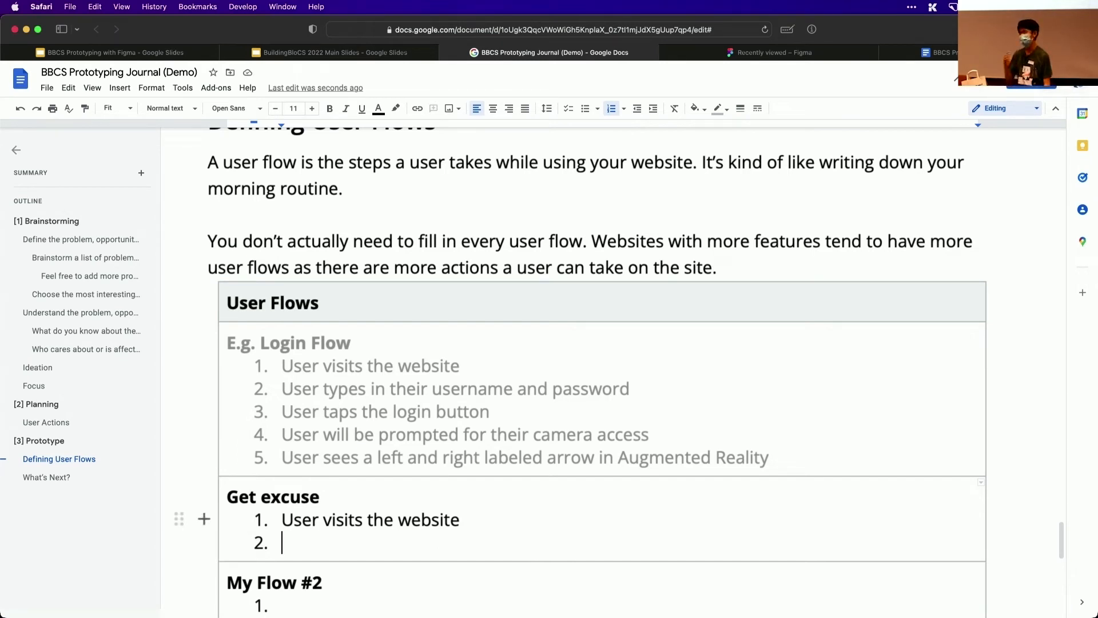
type("User can")
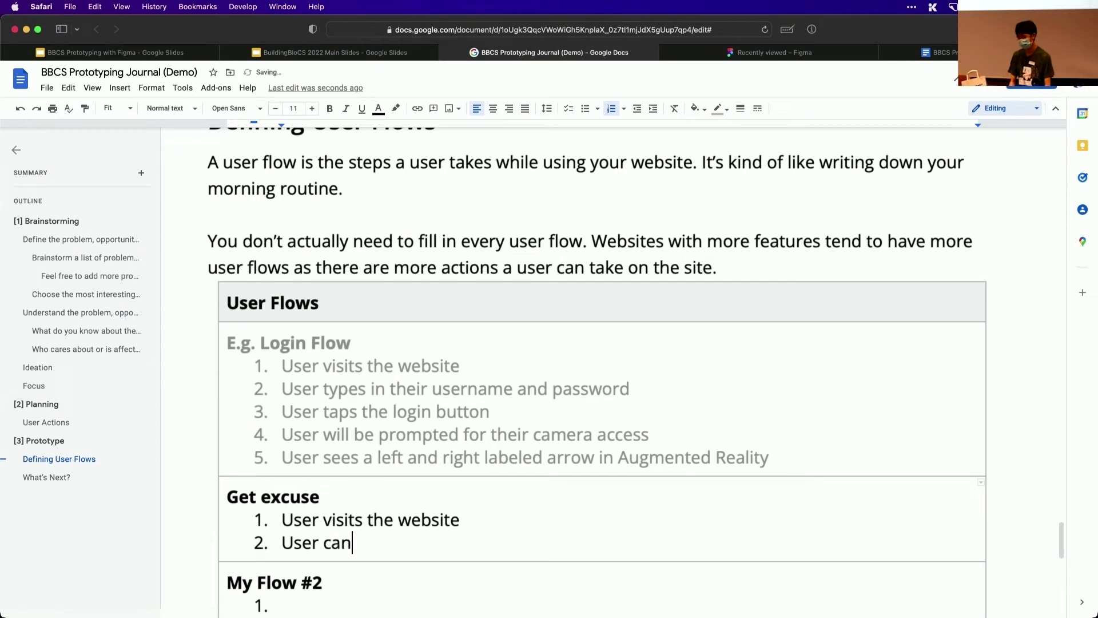
key("BackSpace")
key("BackSpace")
key("BackSpace")
type("select edc")
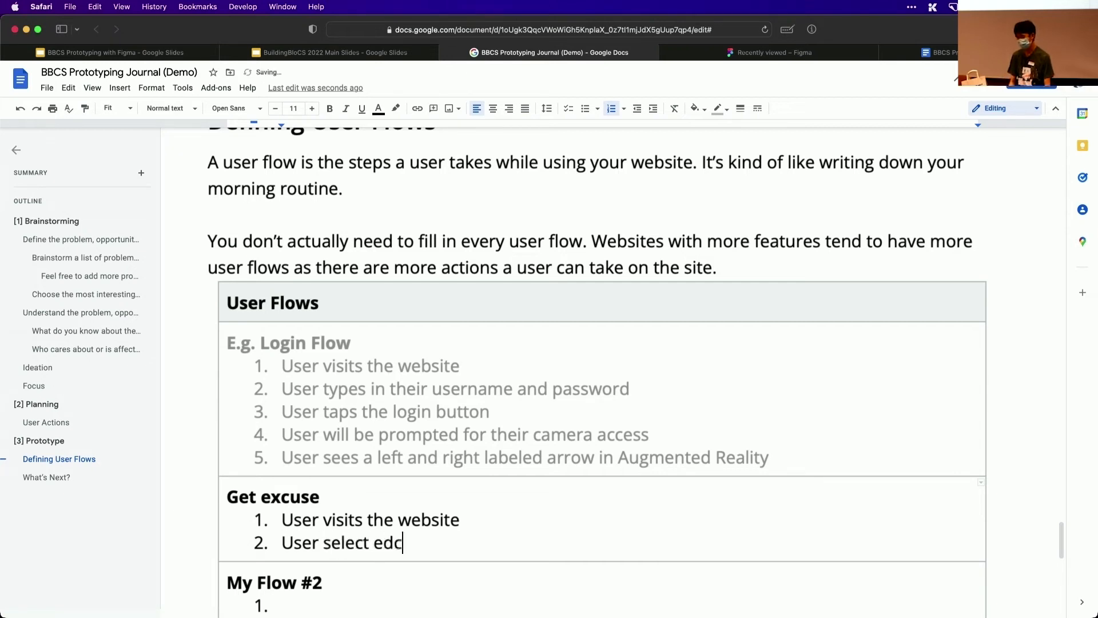
key("BackSpace")
key("BackSpace")
type("xcuse")
Add "Copy excuse to clipboard" as item 3 of the Get excuse flow
key("Return")
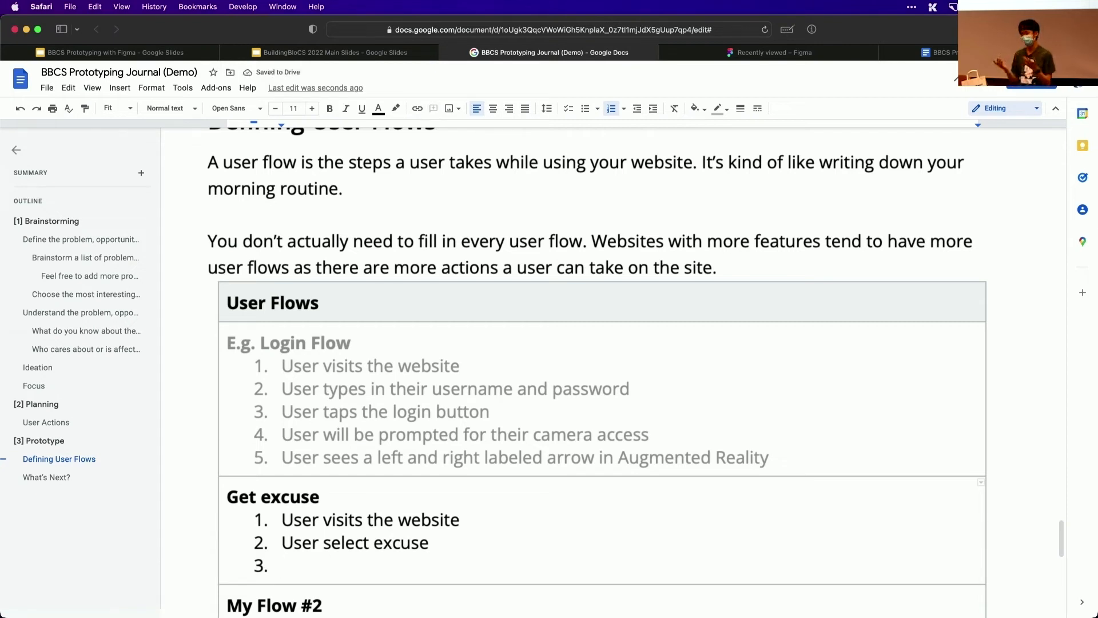
type("Copy e")
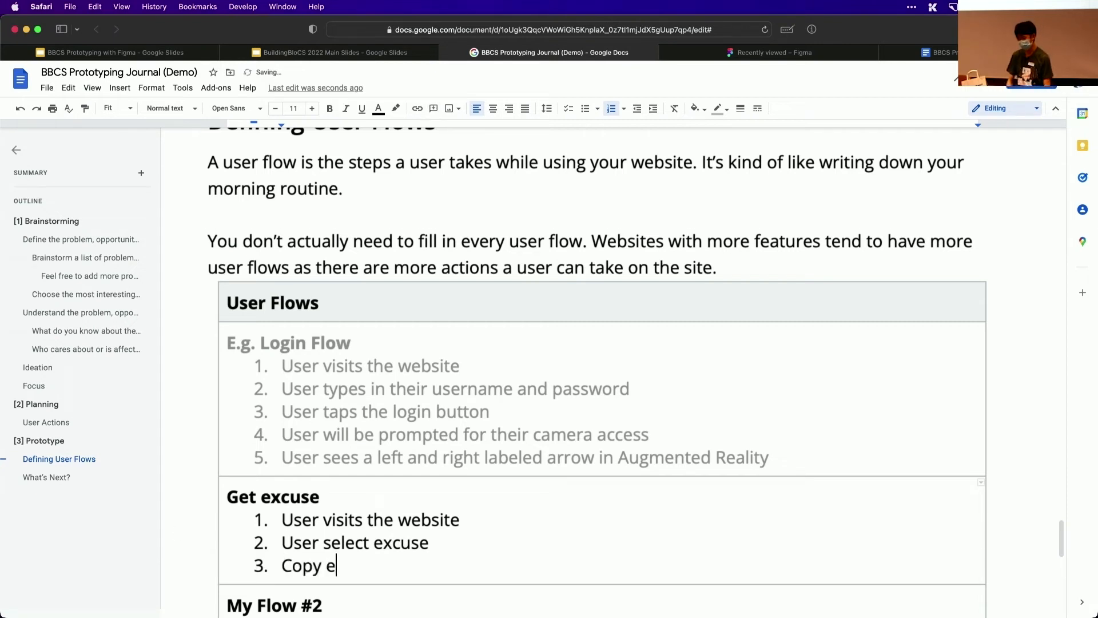
type("xcuse to clipboard")
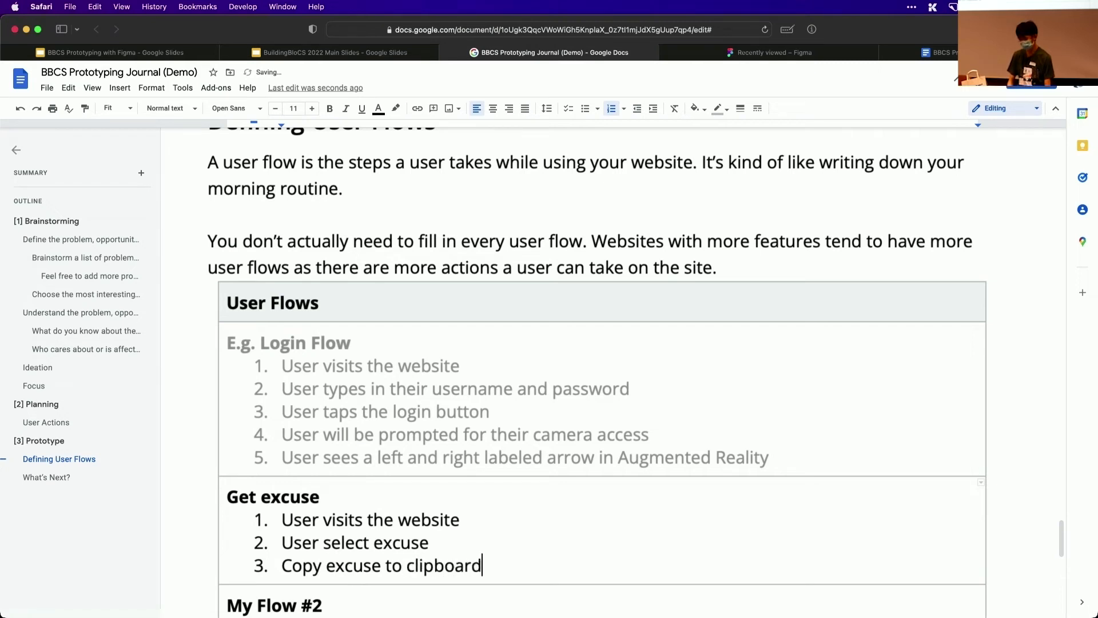
Add "User can share the excuse with their teacher" as item 4 of the Get excuse flow
key("Return")
type("U")
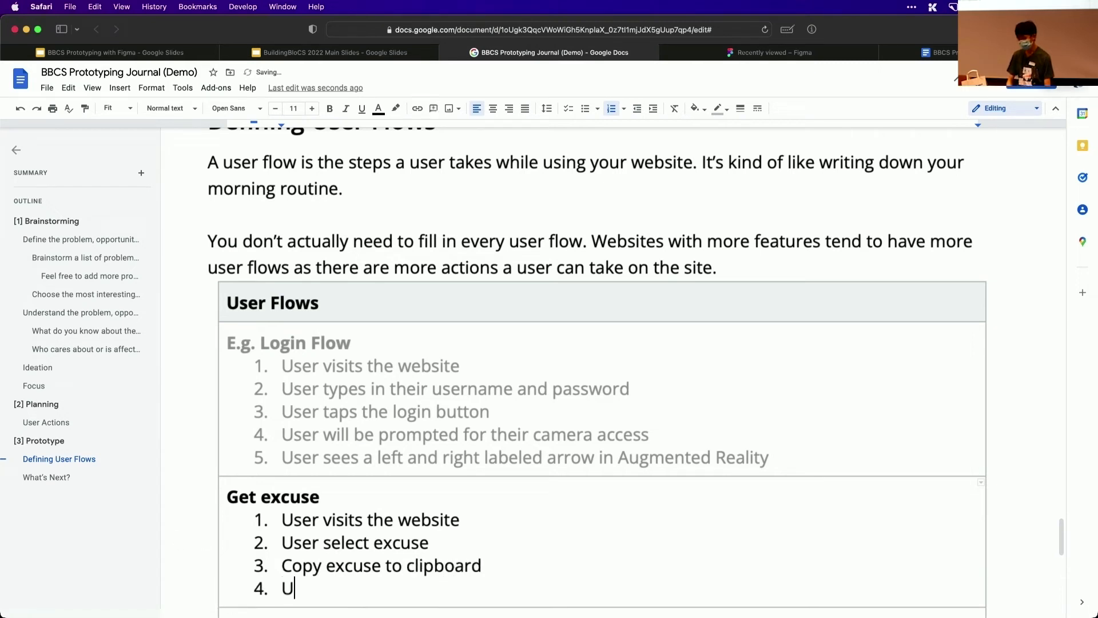
type("ser can share the e")
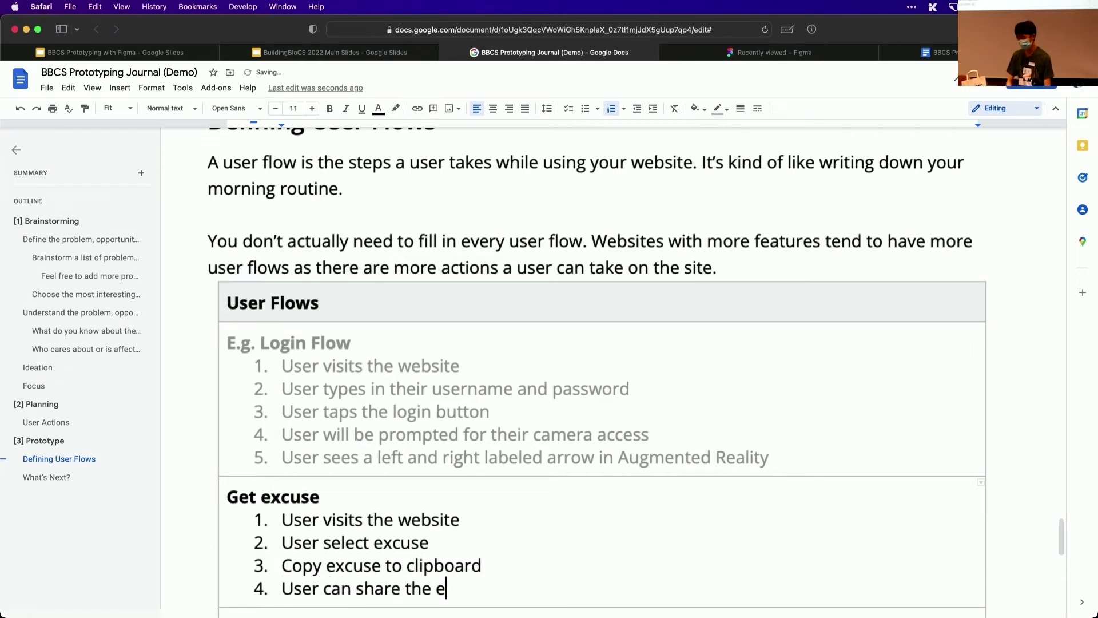
type("xcuse withe")
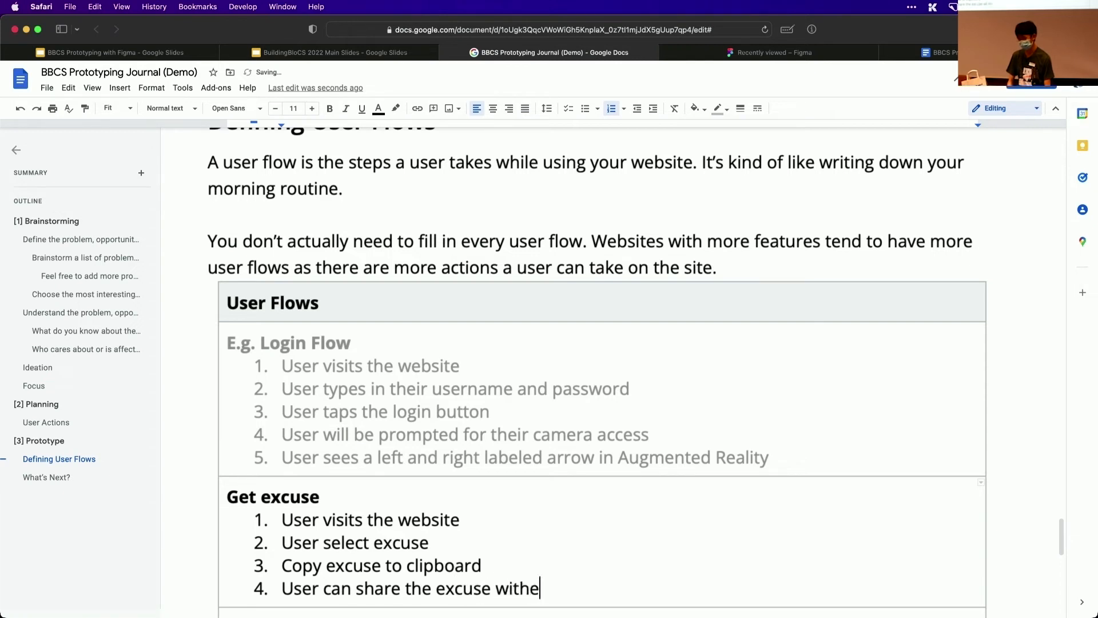
key("BackSpace")
key("BackSpace")
key("BackSpace")
type("th their teacher")
Rename the "My Flow #2" heading in the User Flows table as "Login Flow"
key("Down")
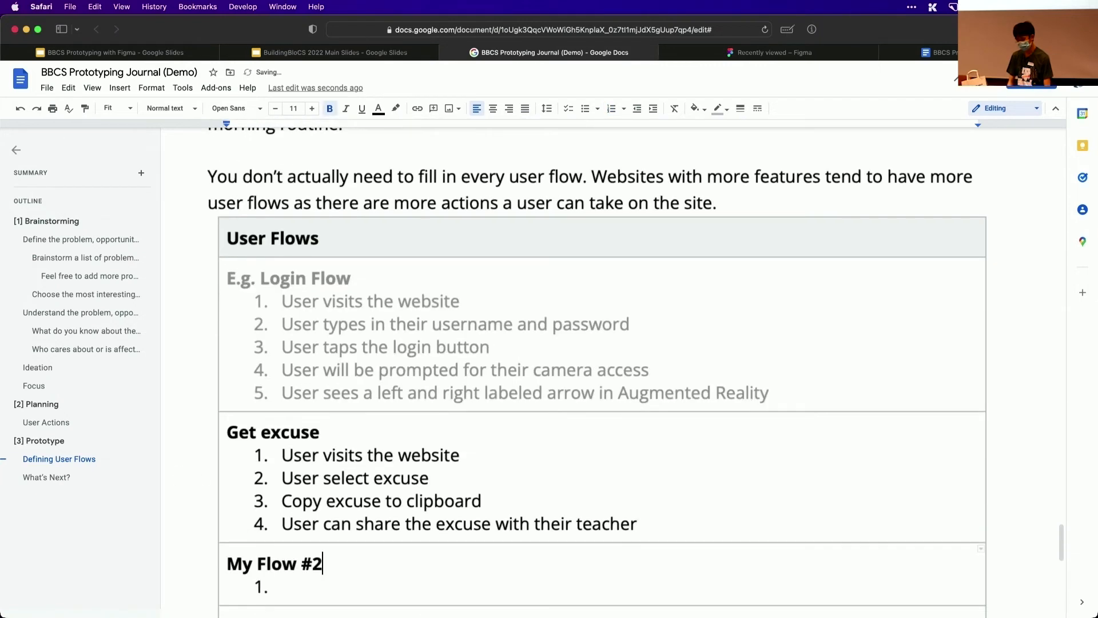
key("shift+Home")
type("Login Flow")
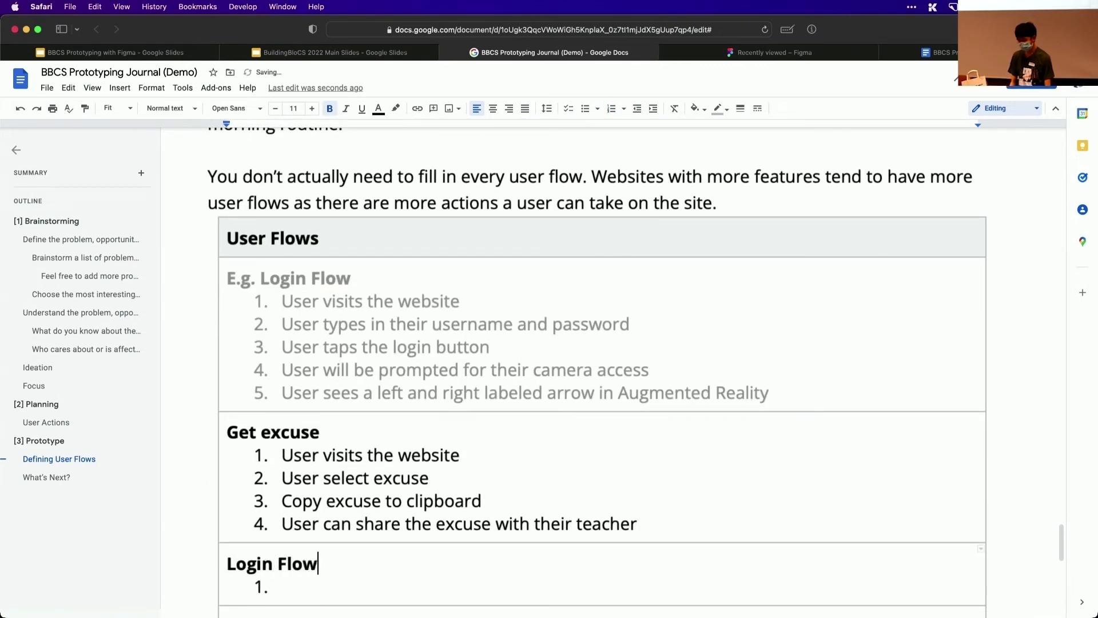
Enter "User visits the website" as item 1 of the new Login Flow below the Get excuse flow
key("Down")
type("User ca")
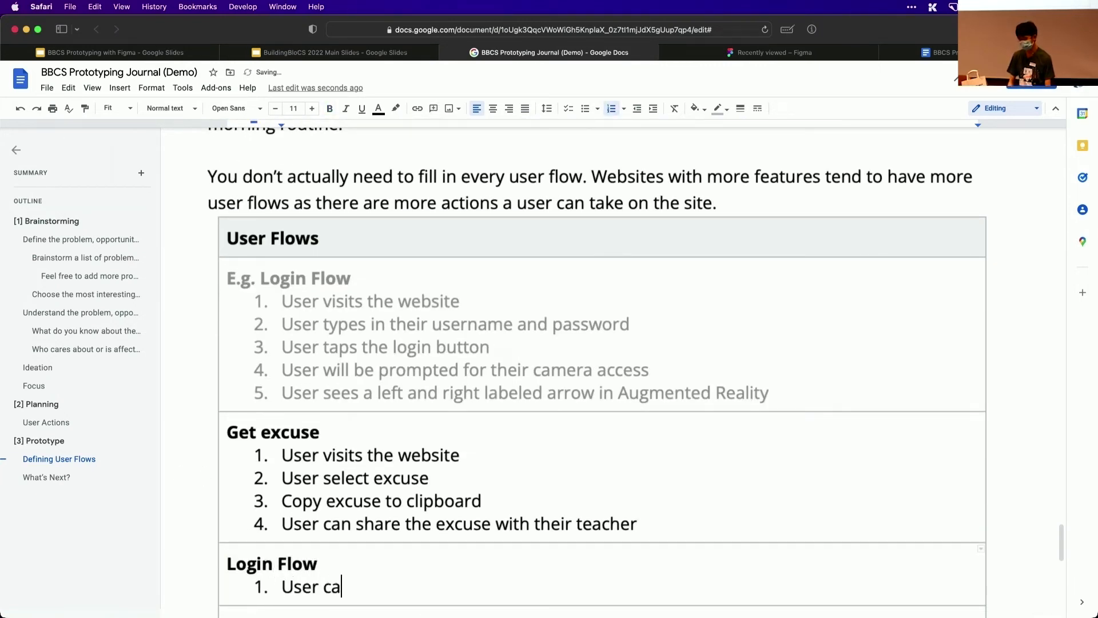
key("BackSpace")
key("BackSpace")
type("visits the website")
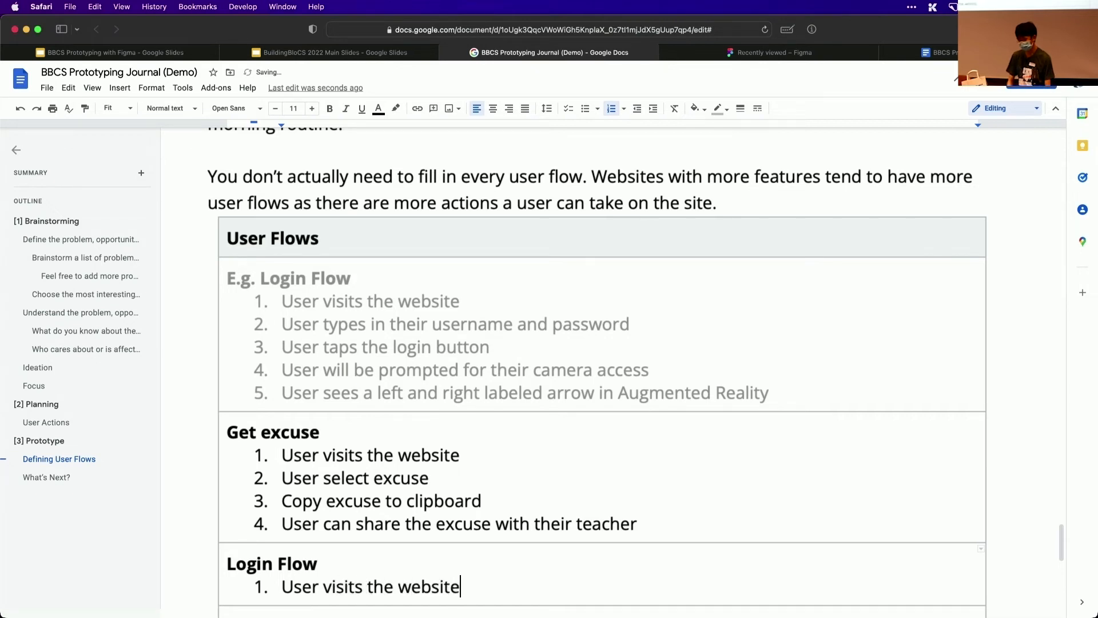
Add "User clicks login" and "User enters credentials" as items 2 and 3 of the Login Flow
key("Return")
type("User clicks login")
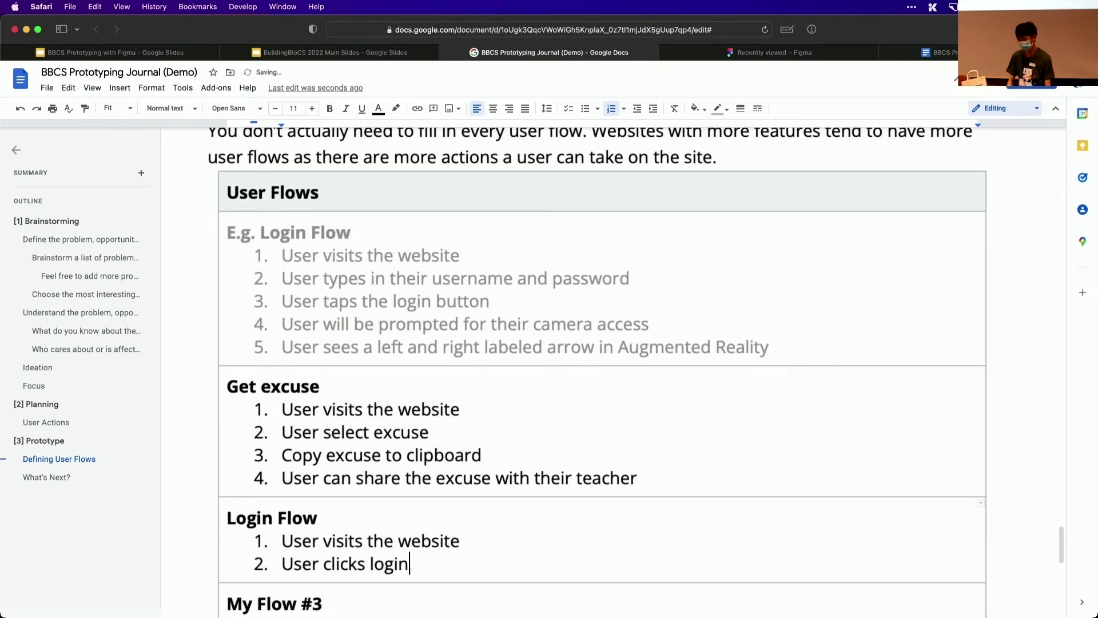
key("Return")
type("U")
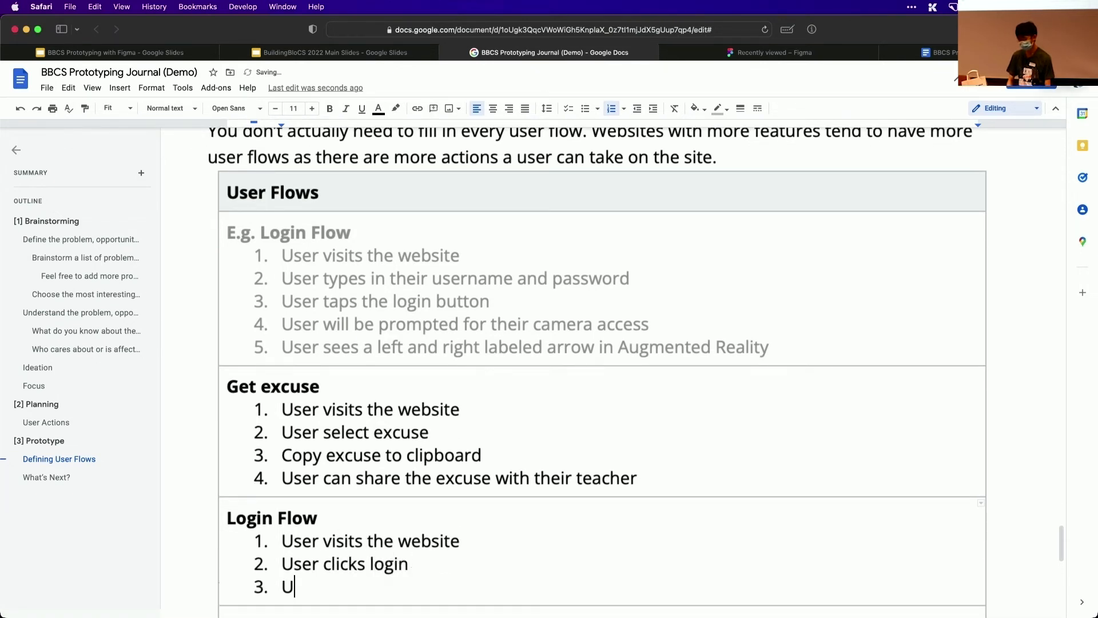
type("ser enters ")
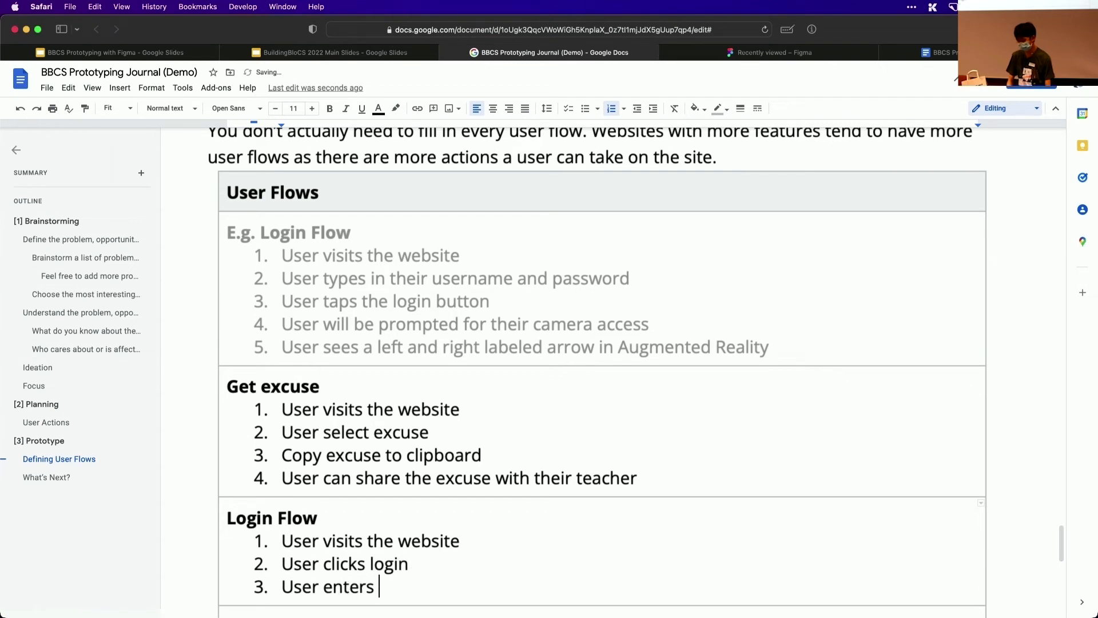
type("credentials")
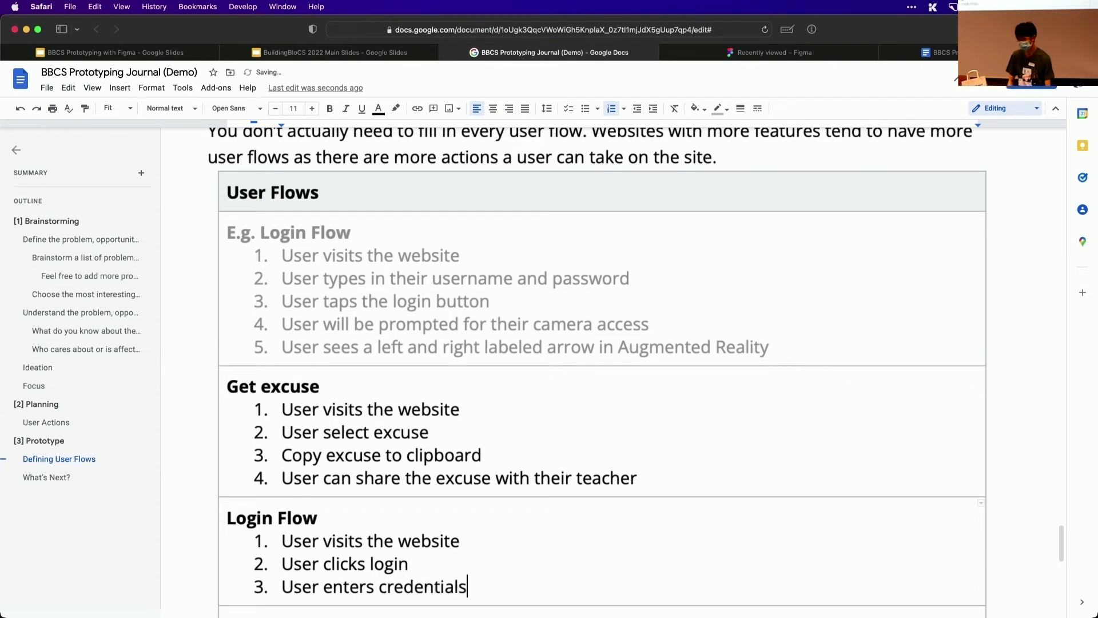
Add "User sees favourited excuses" as item 4 of the Login Flow, ending the numbered list there
key("Return")
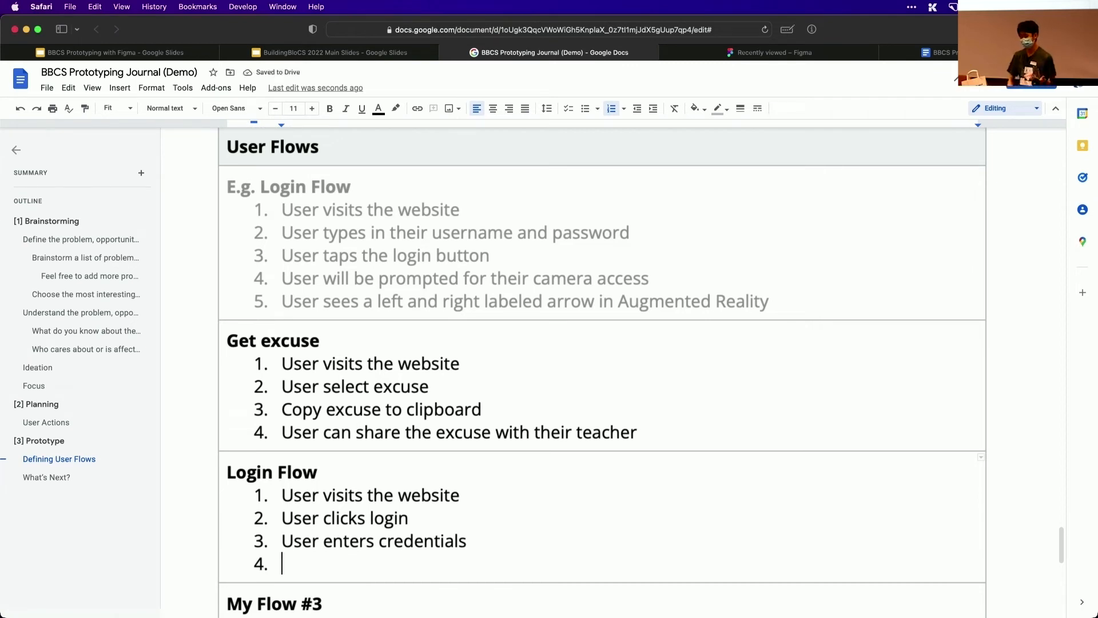
scroll(601, 372, "down", 3)
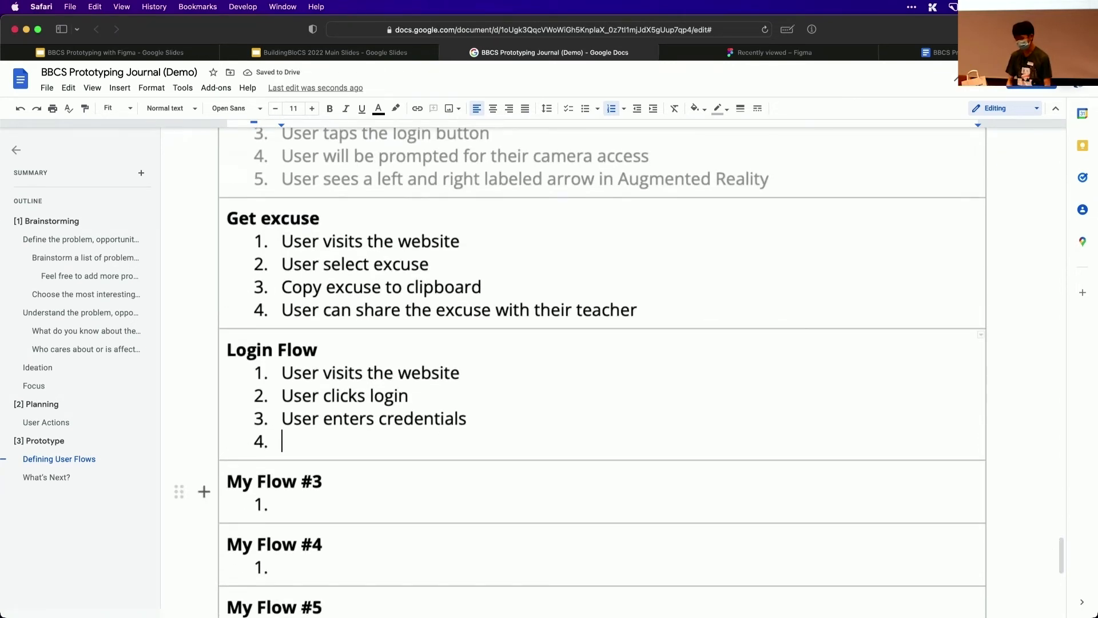
type("User")
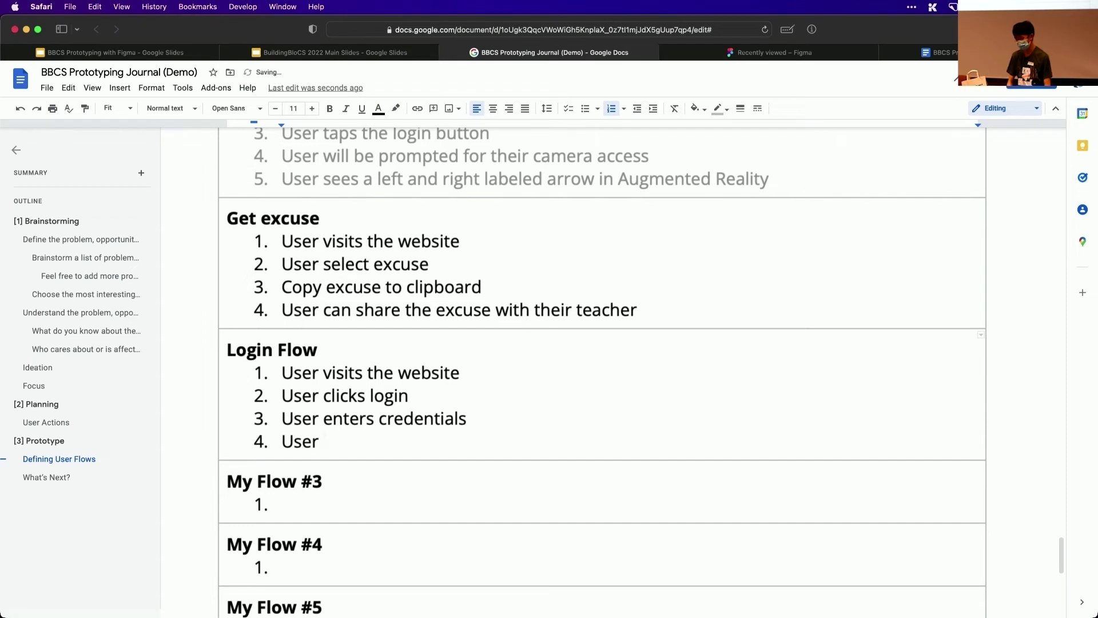
type(" sees favour")
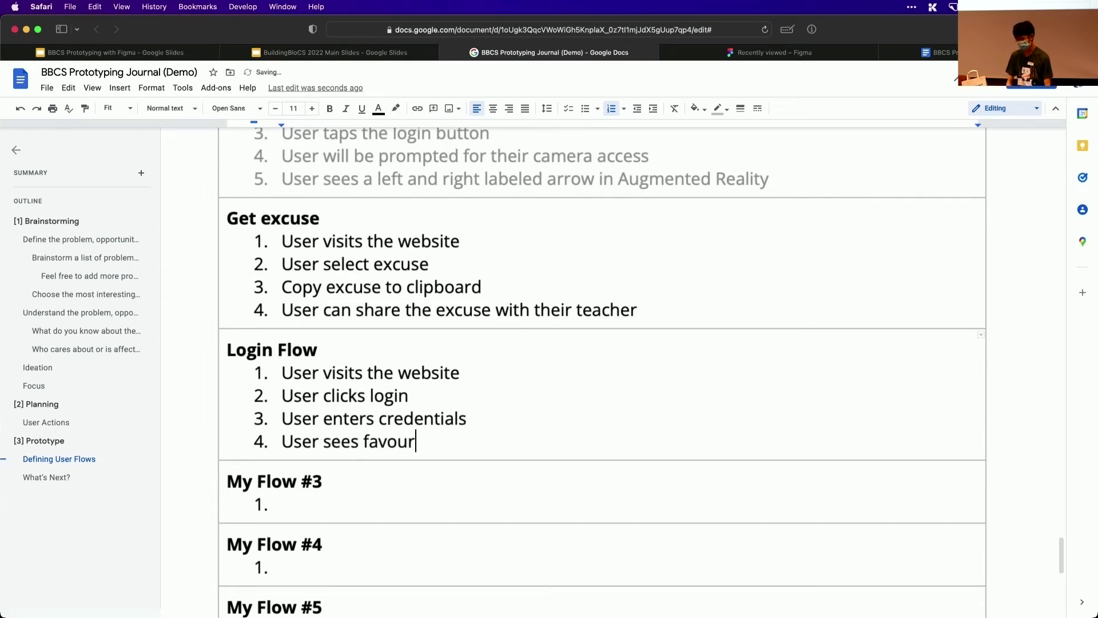
type("ited ewx")
key("BackSpace")
key("BackSpace")
type("x")
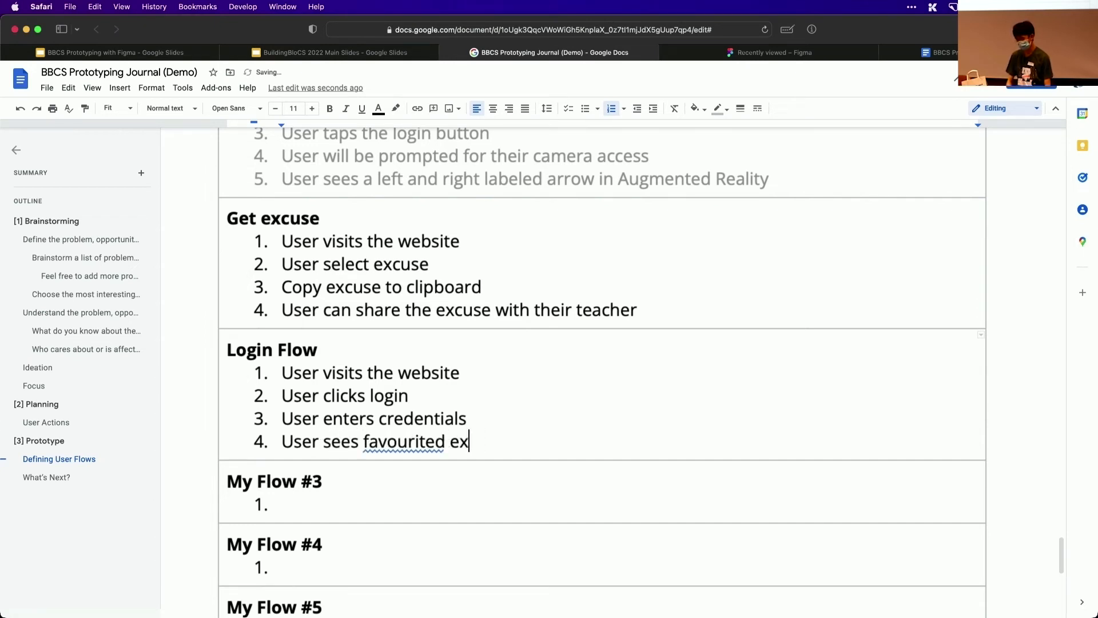
type("cuses")
key("Return")
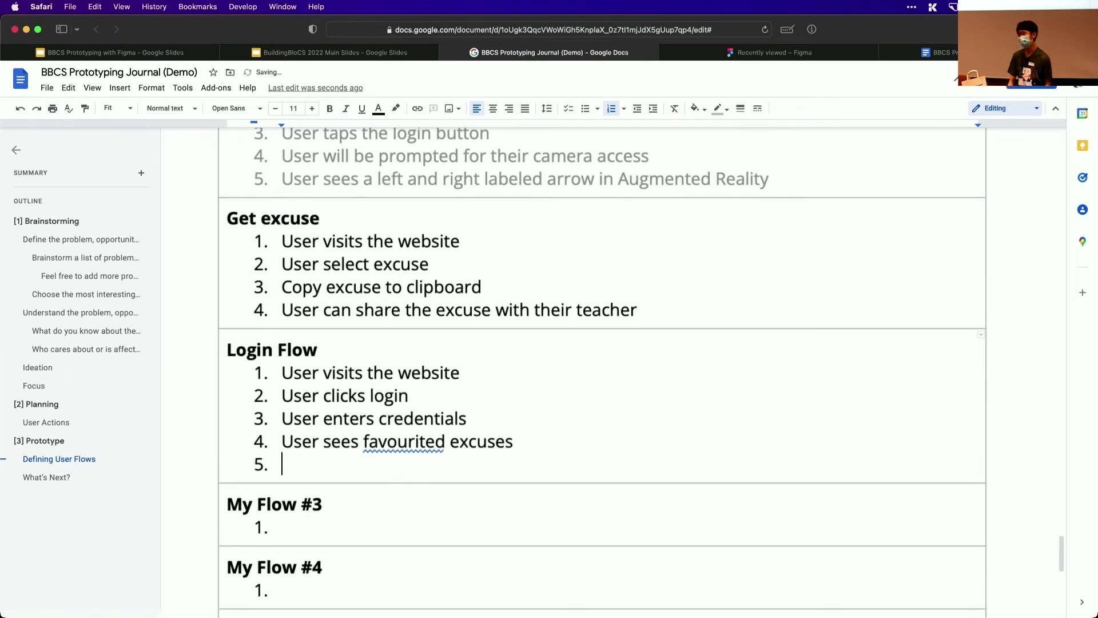
key("BackSpace")
key("BackSpace")
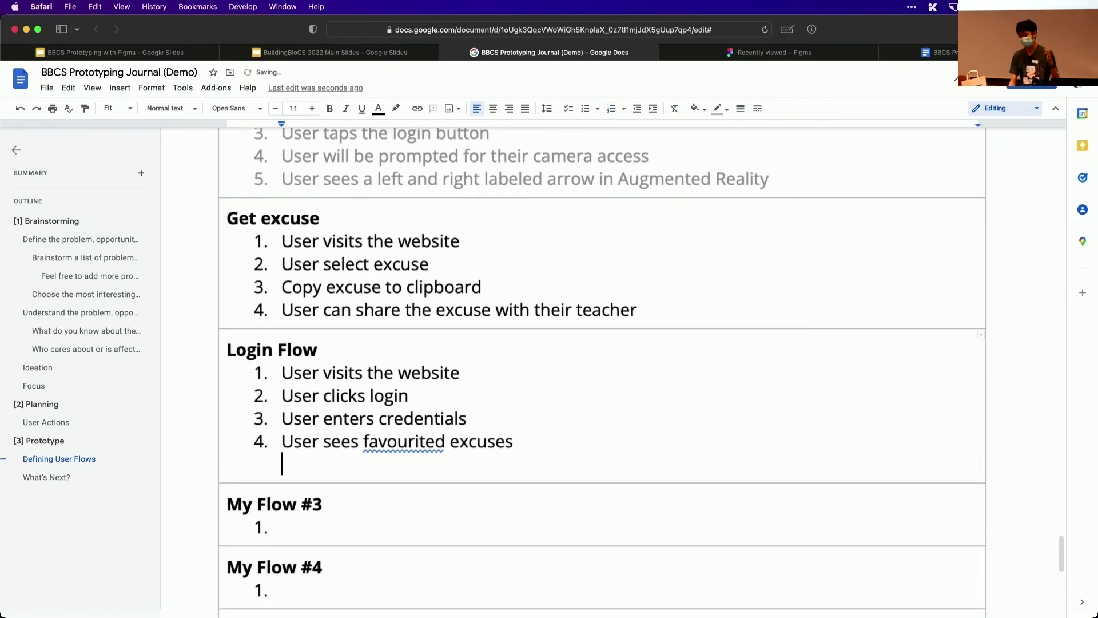
scroll(602, 371, "down", 1)
scroll(305, 588, "down", 3)
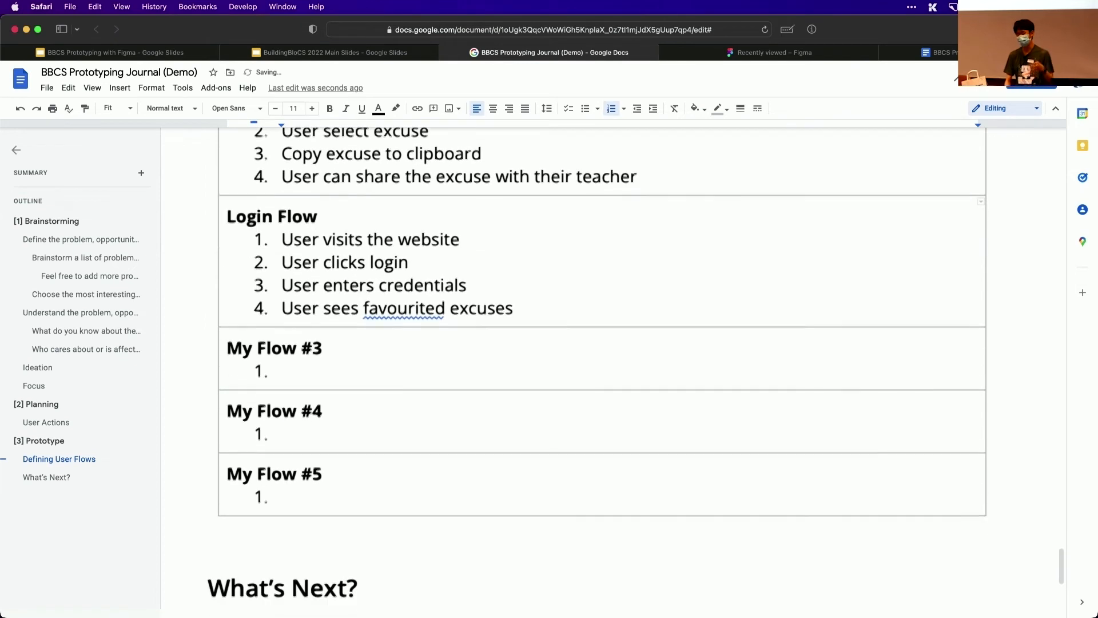
left_click(321, 499)
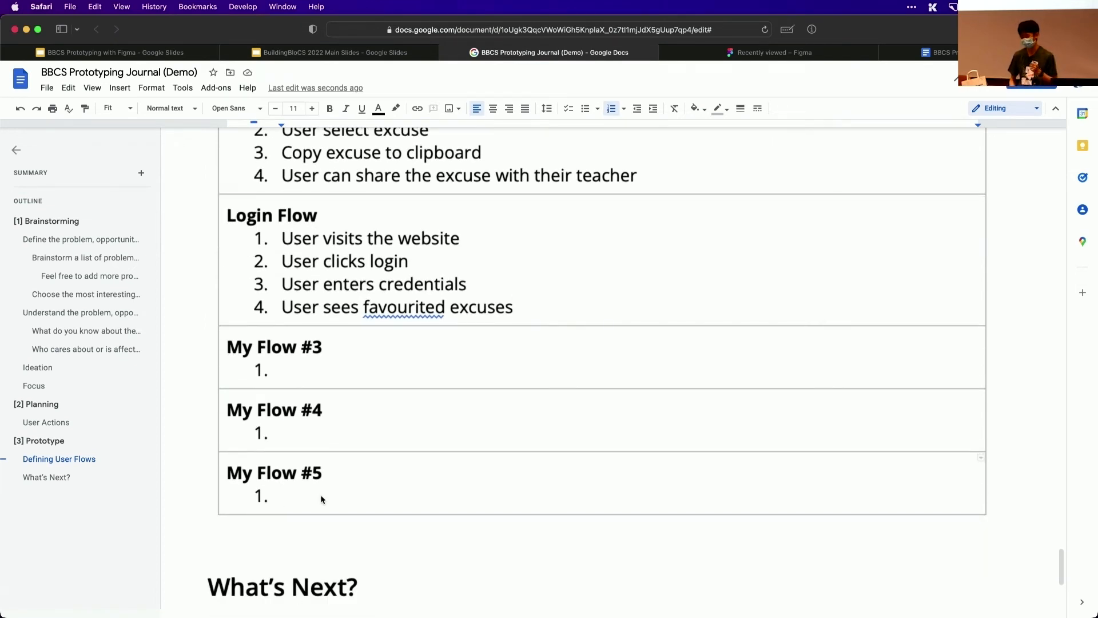
scroll(321, 498, "down", 4)
scroll(427, 452, "up", 2)
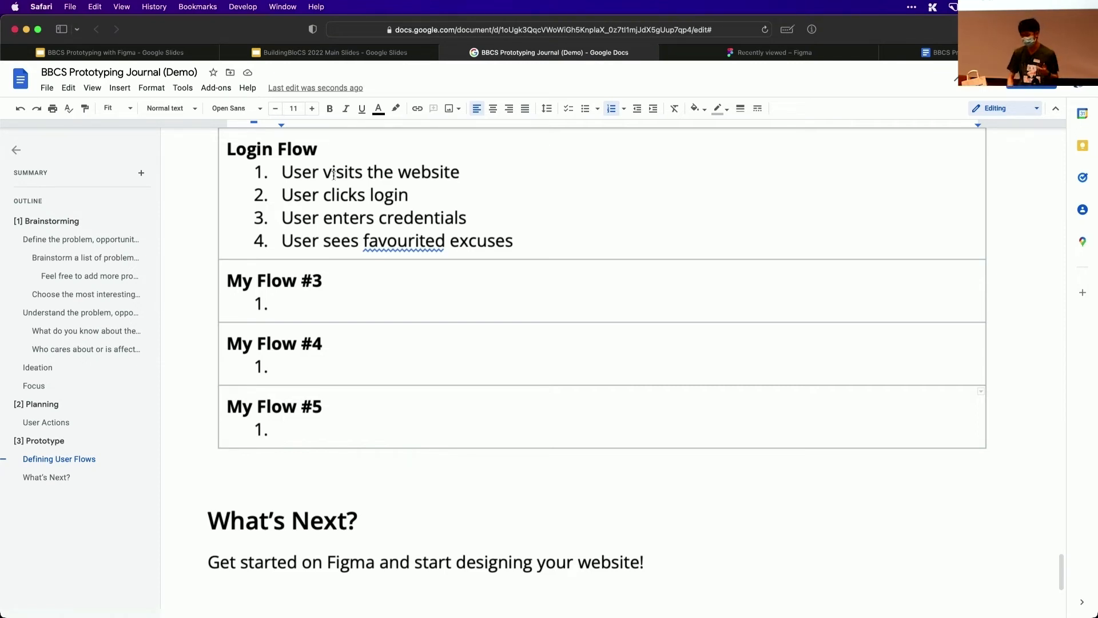
Switch to the "BBCS Prototyping with Figma" slides and present them at the "Intro to Figma" section slide
left_click(135, 53)
left_click(941, 79)
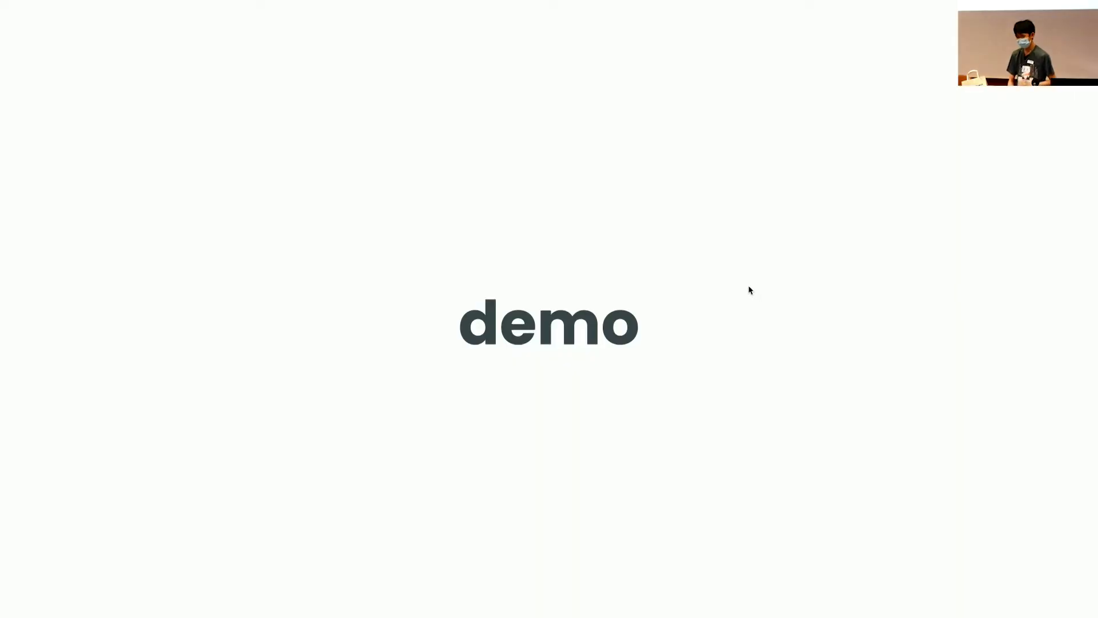
left_click(748, 285)
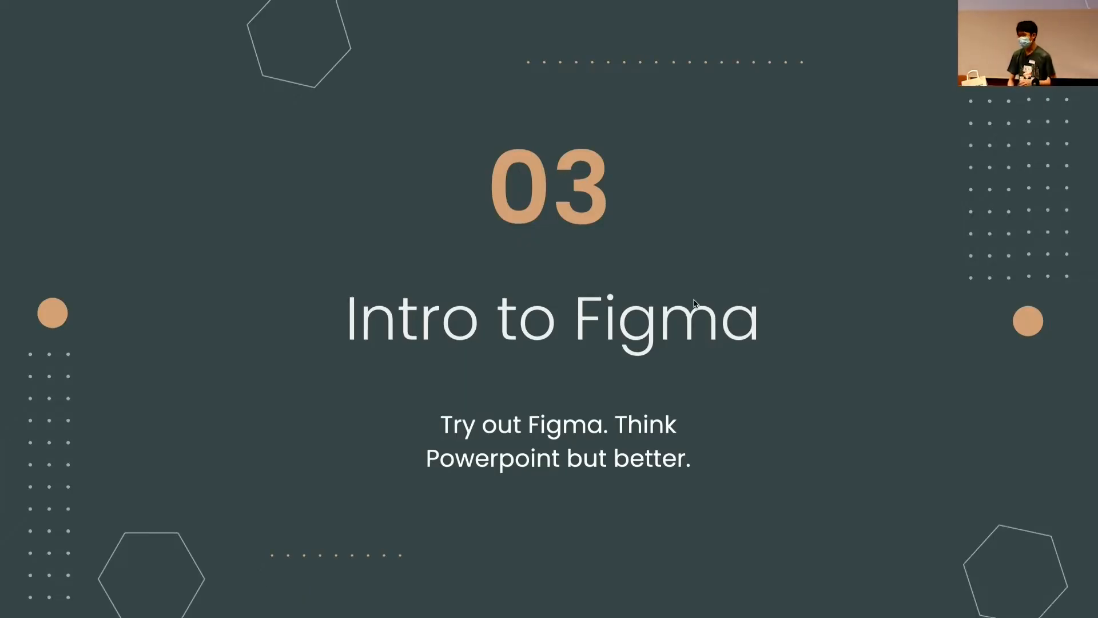
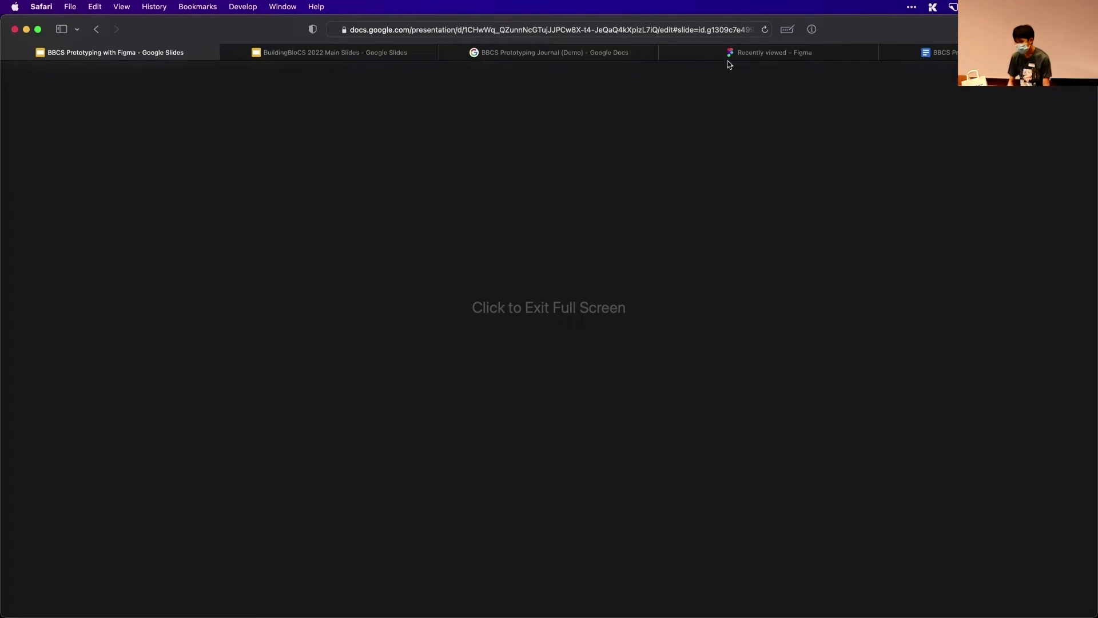
Switch to the Figma recent files page and create a new design file
left_click(730, 55)
key("super+Tab")
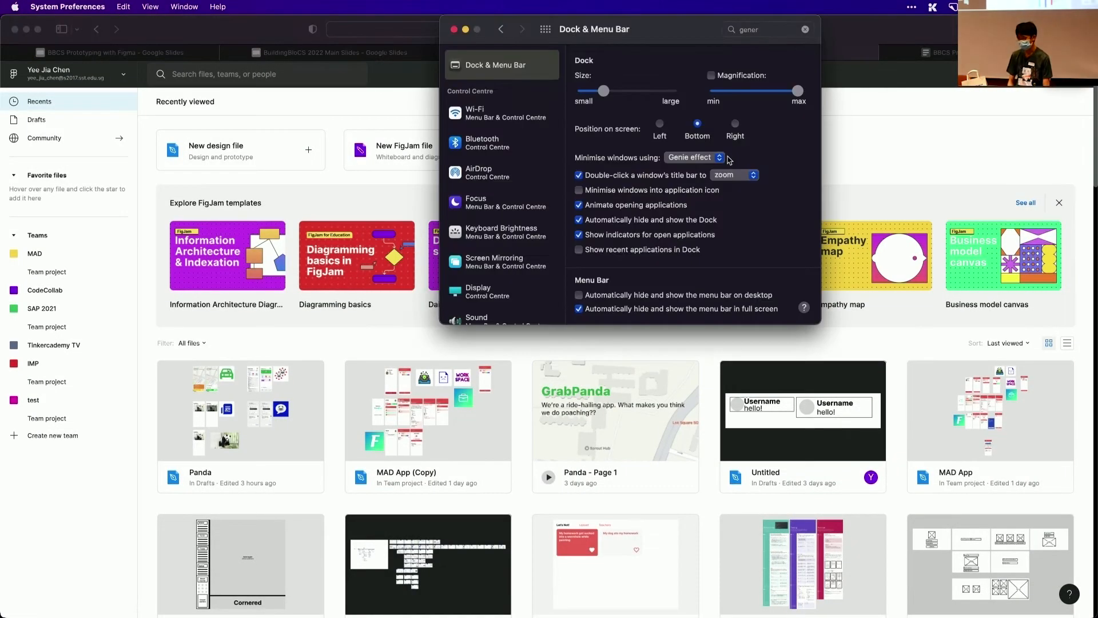
key("super+Tab")
key("super+grave")
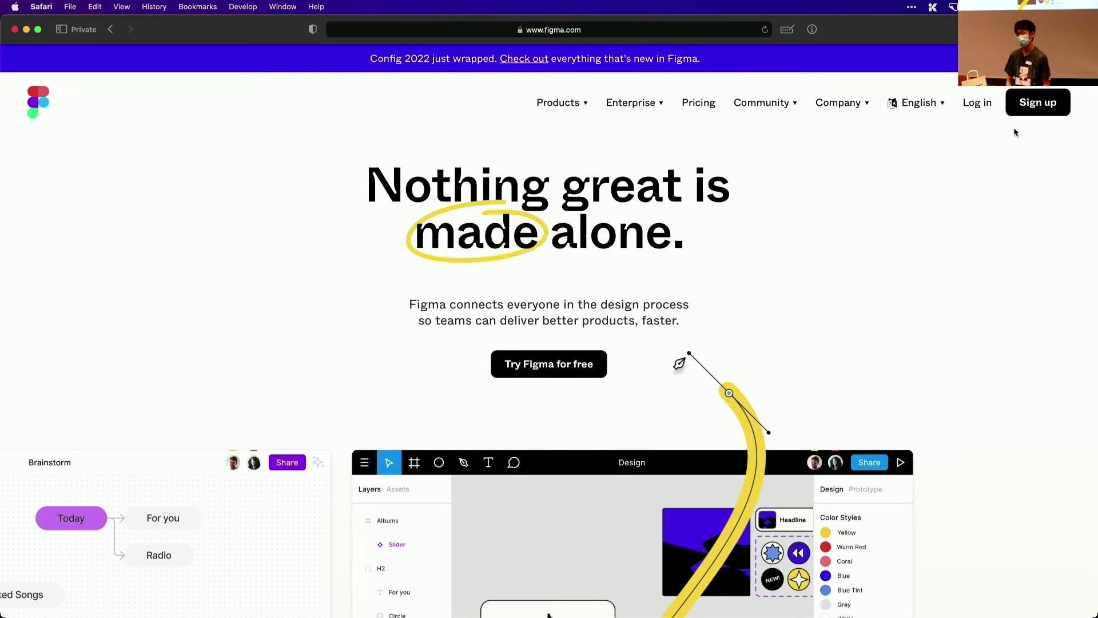
key("super+grave")
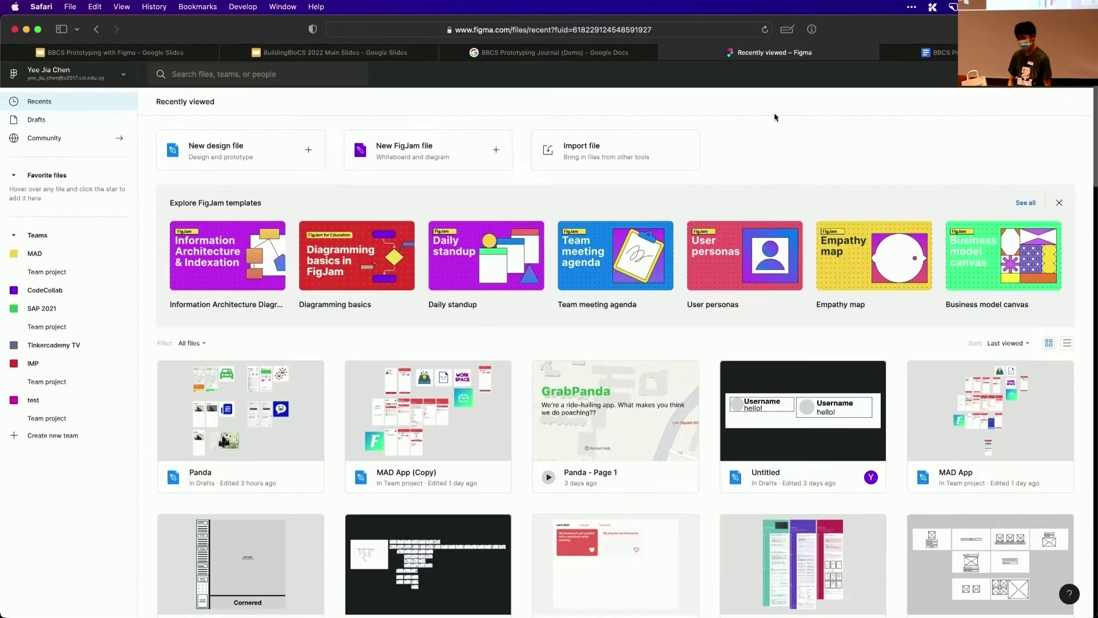
left_click(260, 142)
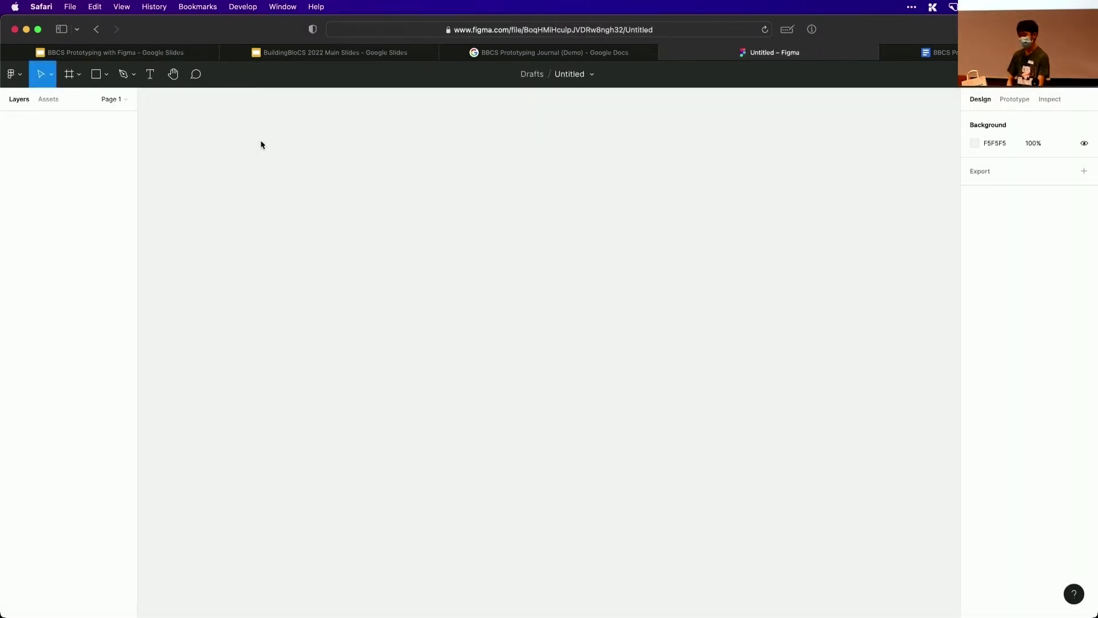
Rename the untitled design file as "BuildingBloCS demo"
left_click(575, 74)
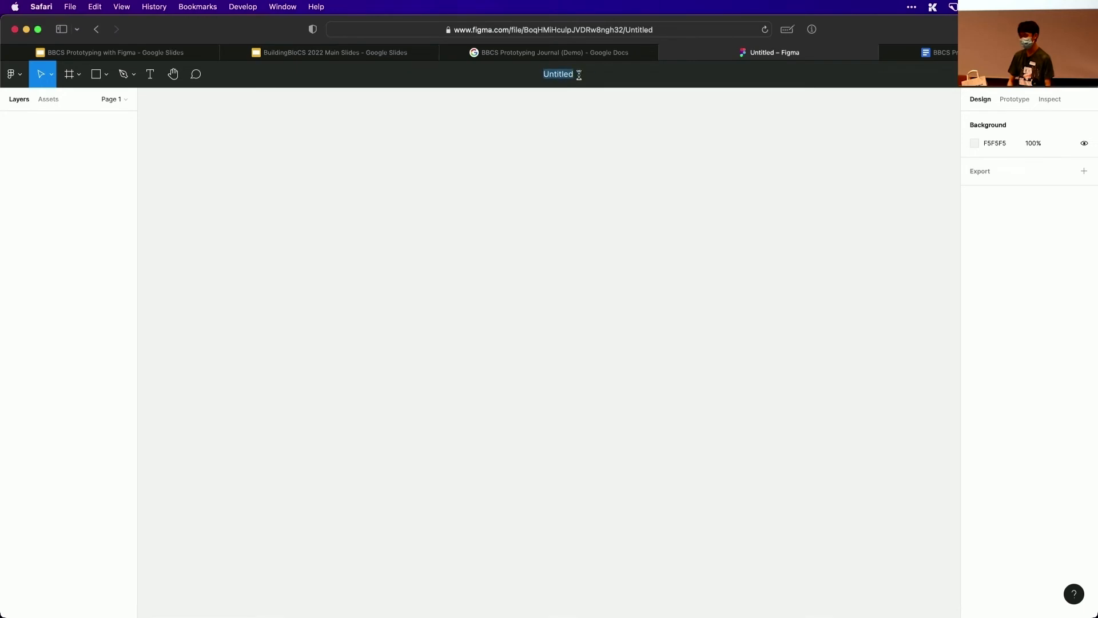
type("B")
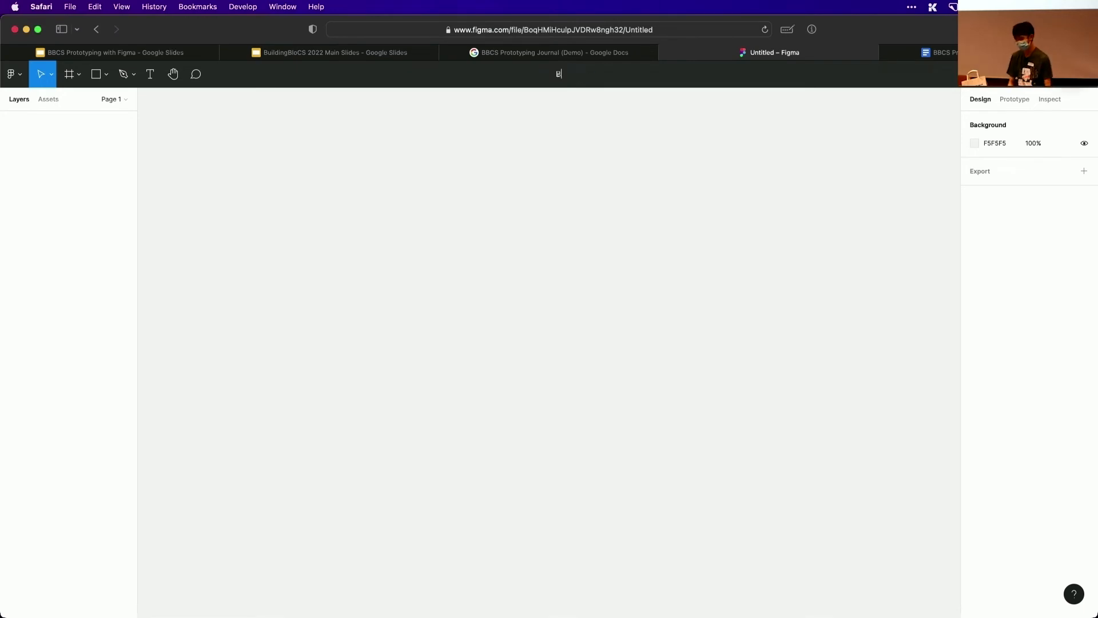
type("uildingBloCS demo")
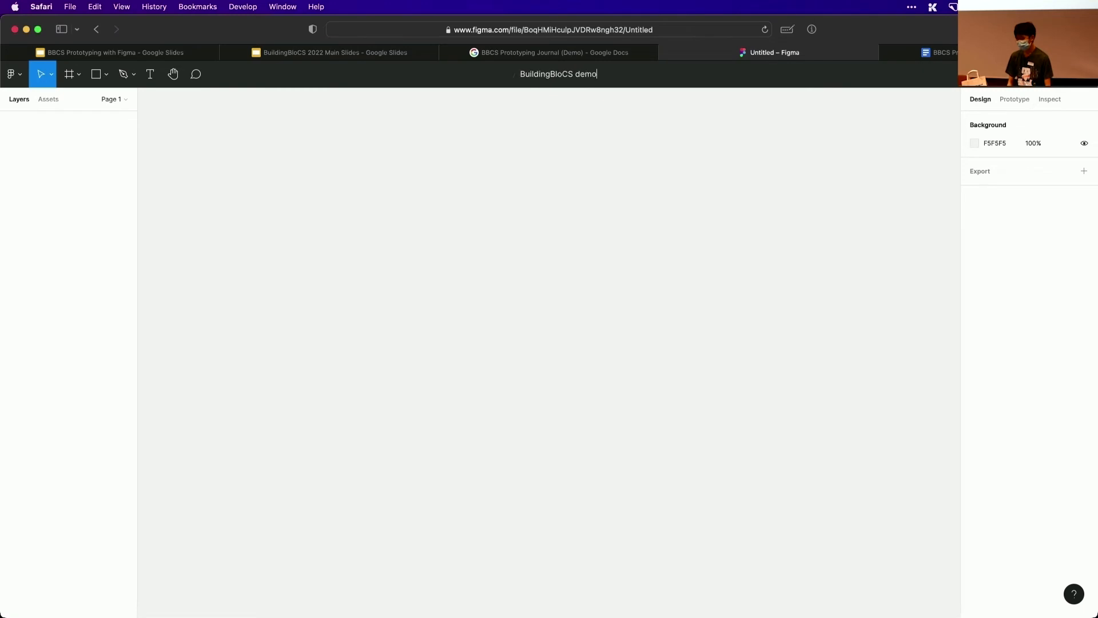
key("Return")
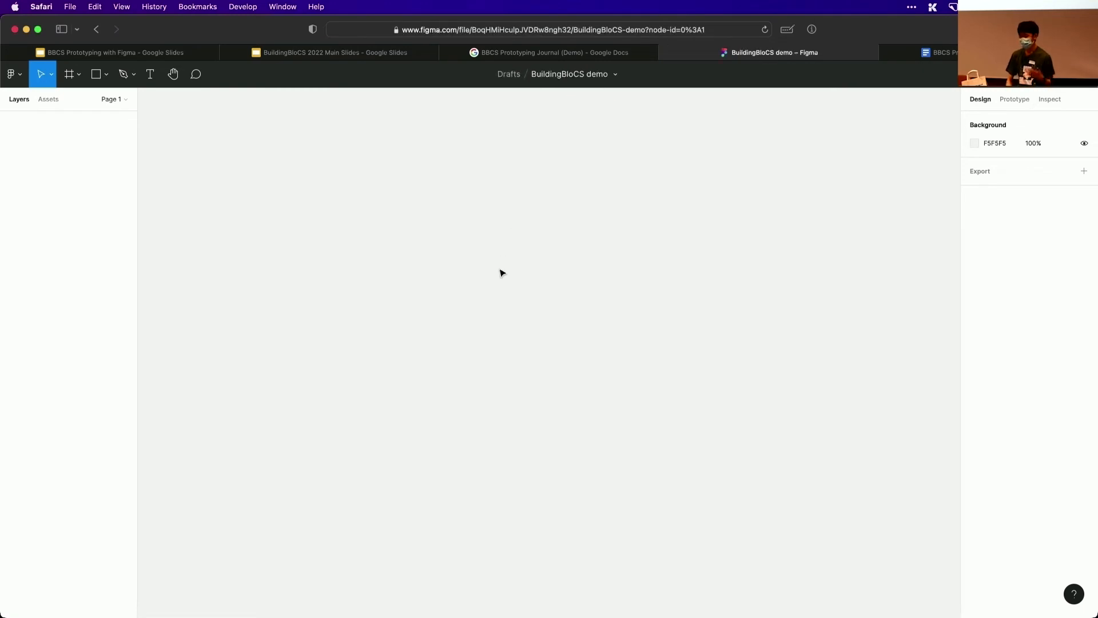
left_click(69, 73)
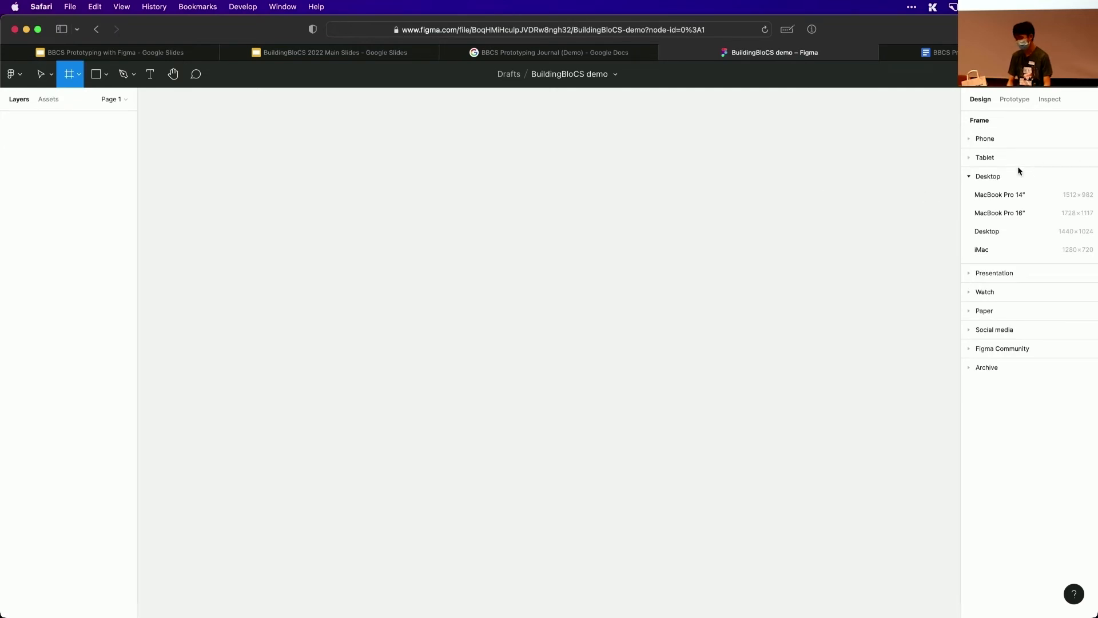
left_click(863, 237)
key("shift+2")
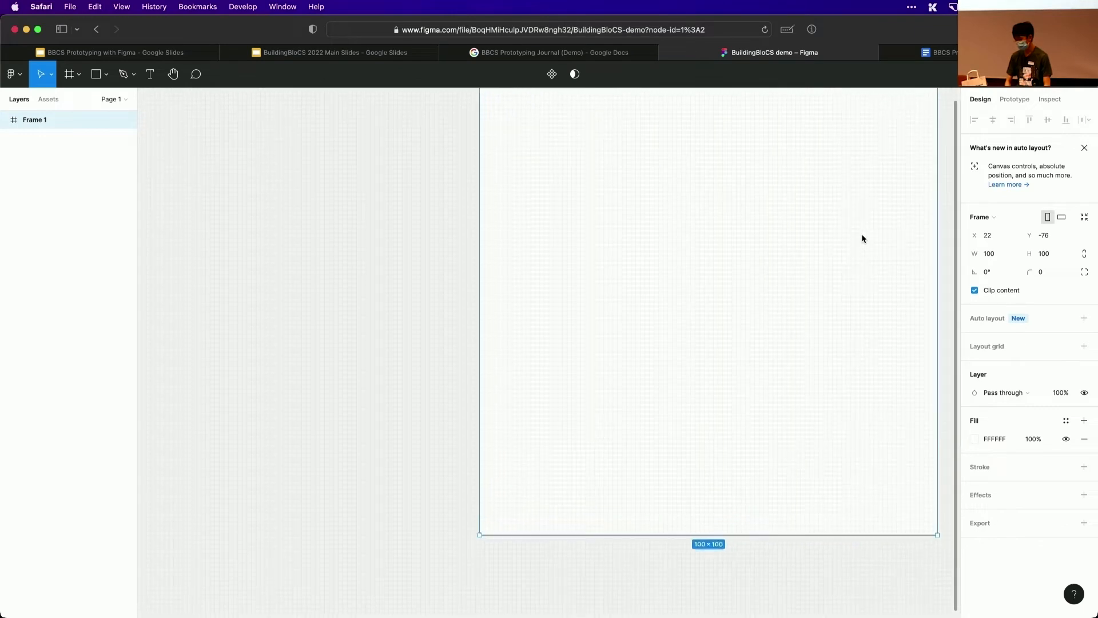
key("BackSpace")
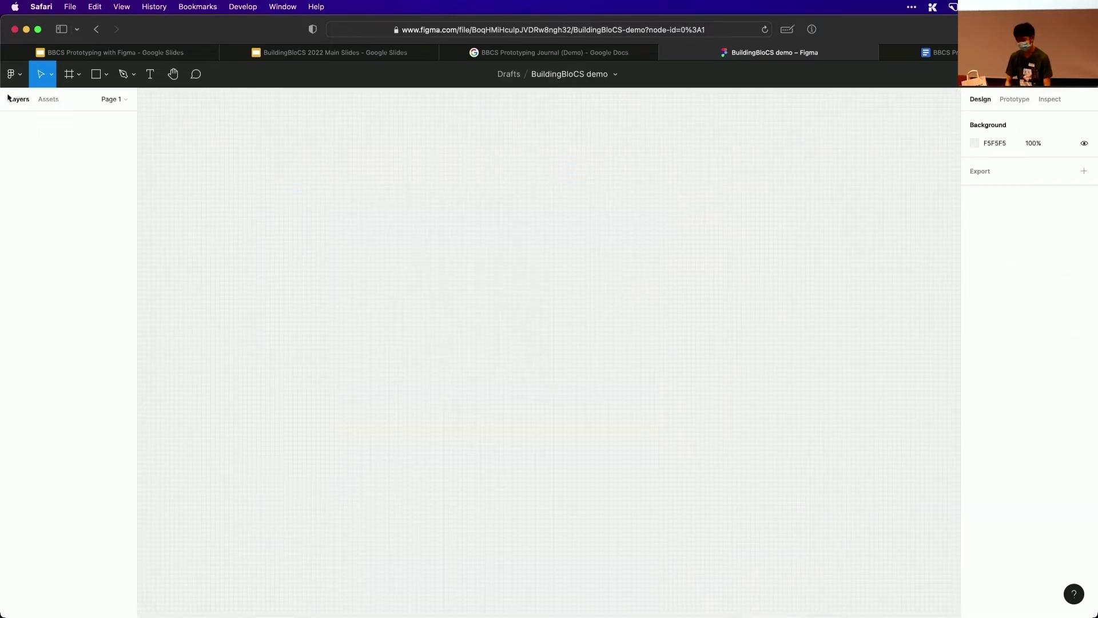
Add a frame from the Presentation preset Slide 16:9, sized 1920 × 1080, to the empty canvas
left_click(64, 80)
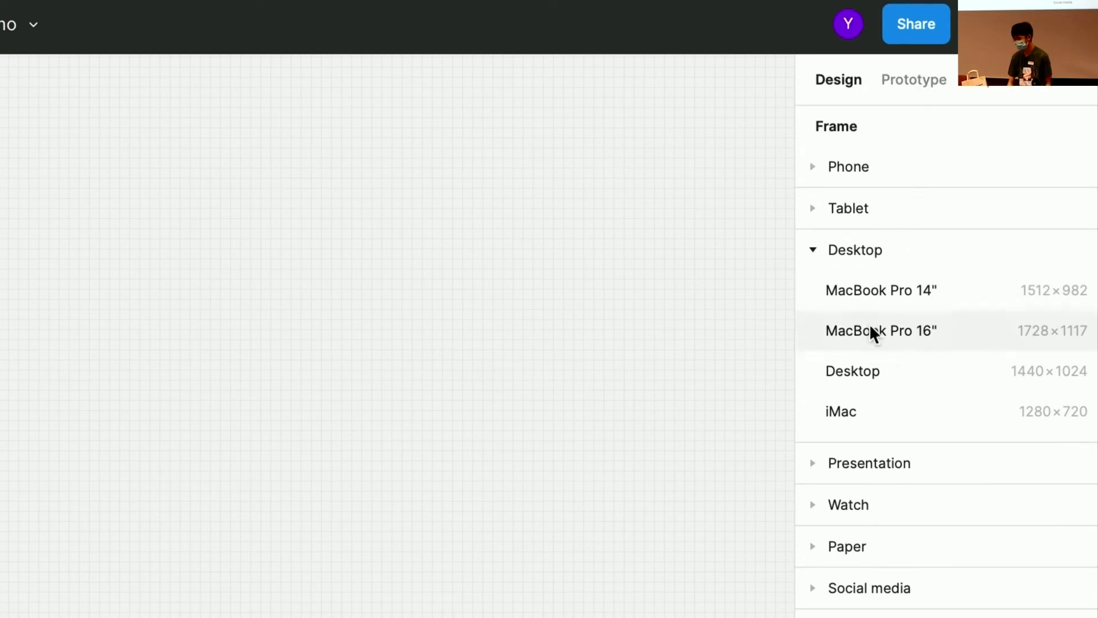
left_click(848, 471)
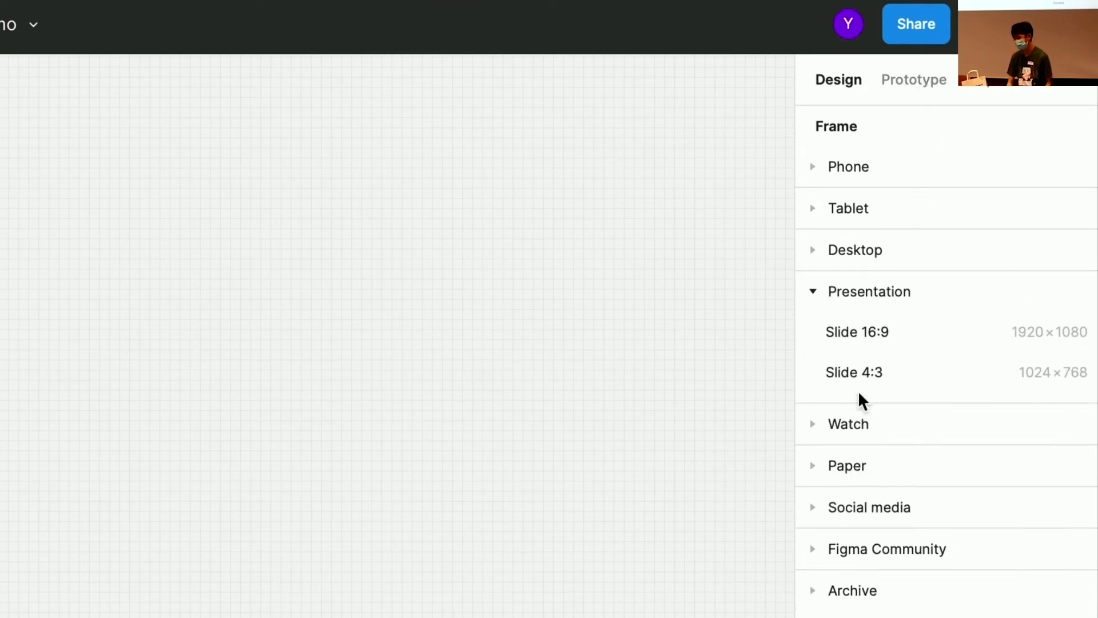
left_click(888, 336)
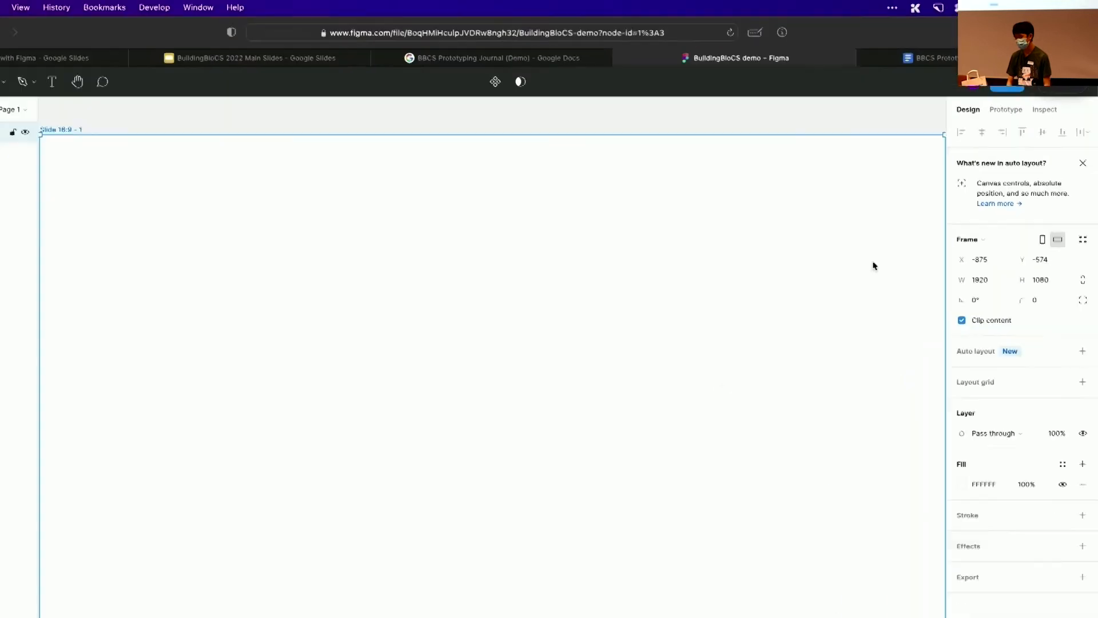
scroll(737, 244, "down", 3)
scroll(736, 244, "up", 1)
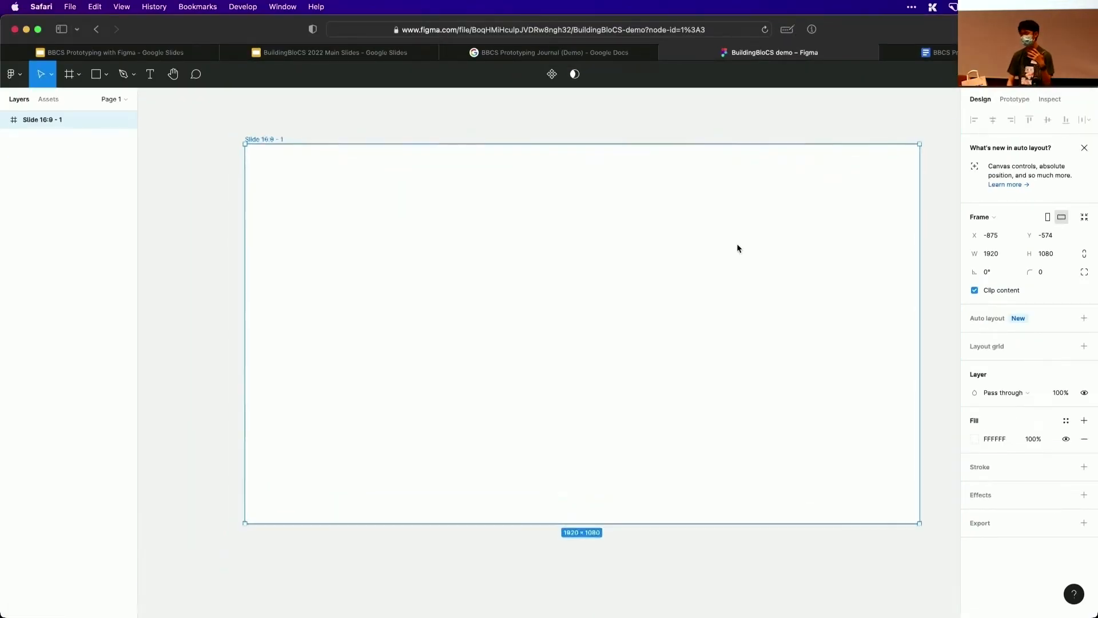
scroll(736, 244, "right", 1)
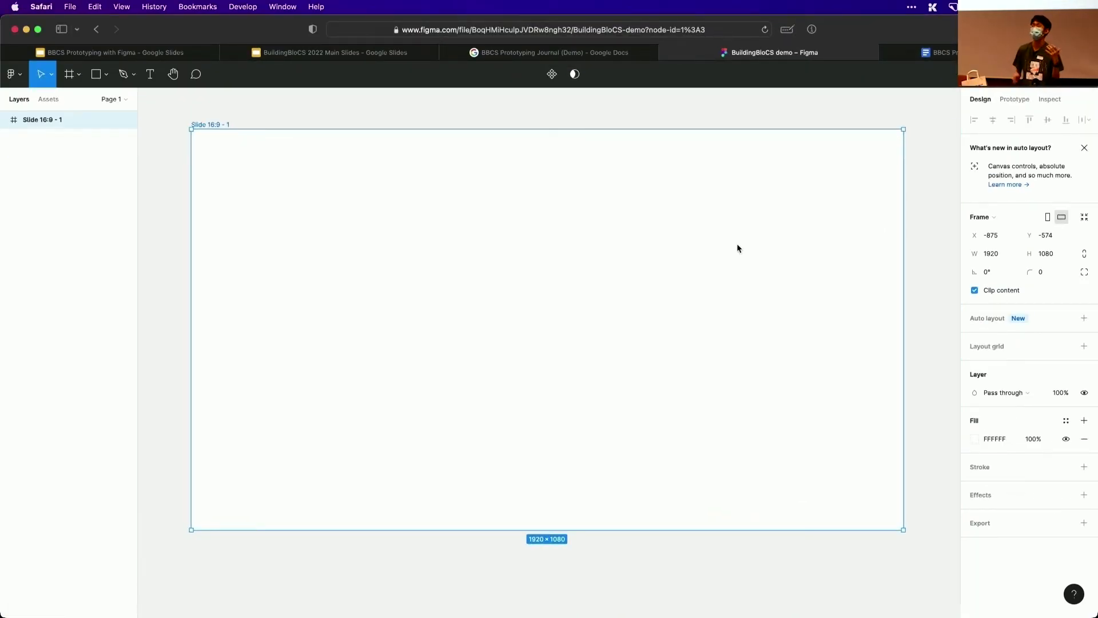
Rename the slide frame as "Home page"
double_click(206, 123)
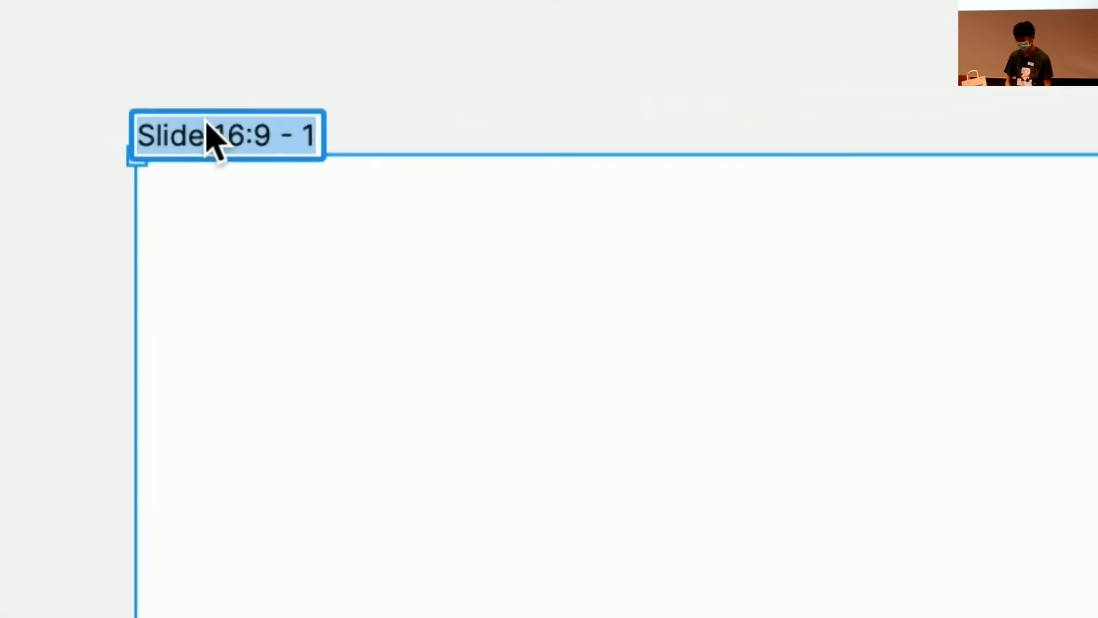
type("Home page")
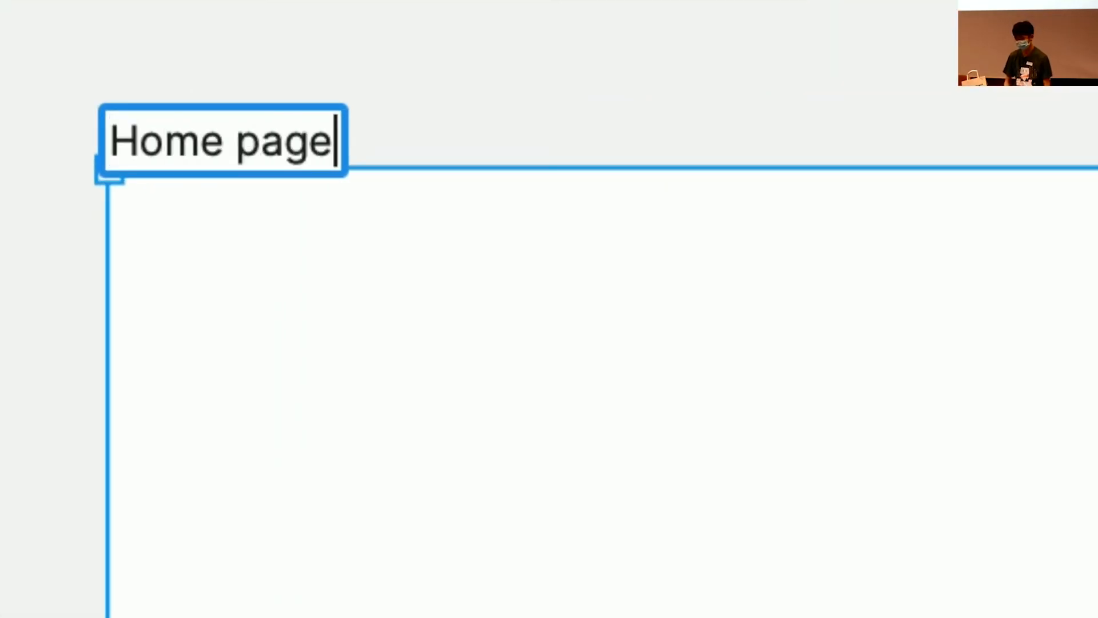
key("Return")
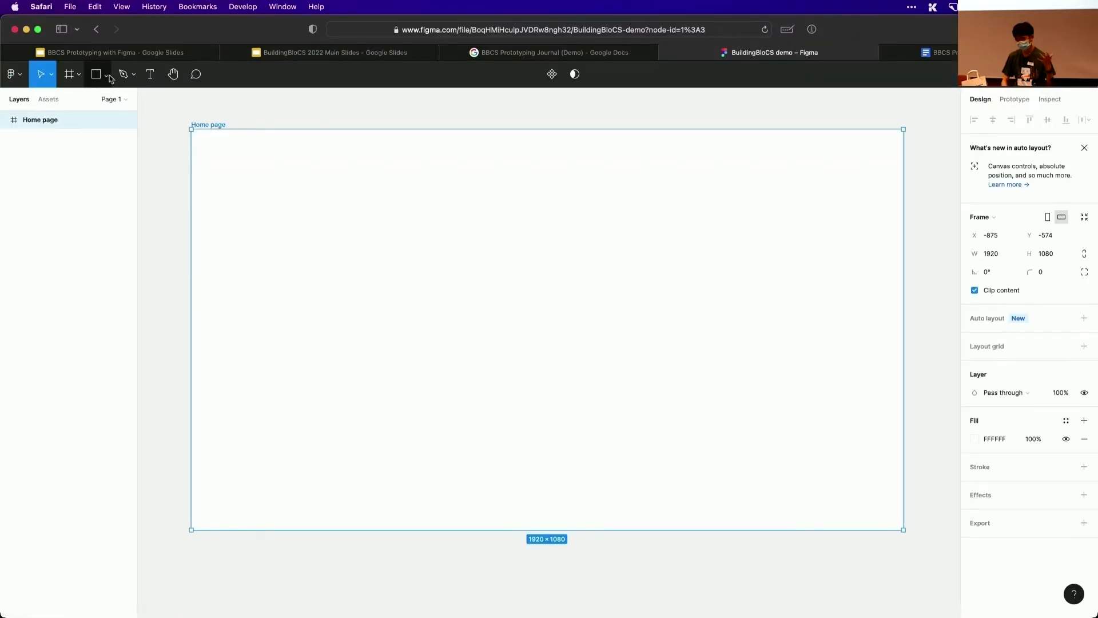
left_click(150, 73)
left_click(239, 176)
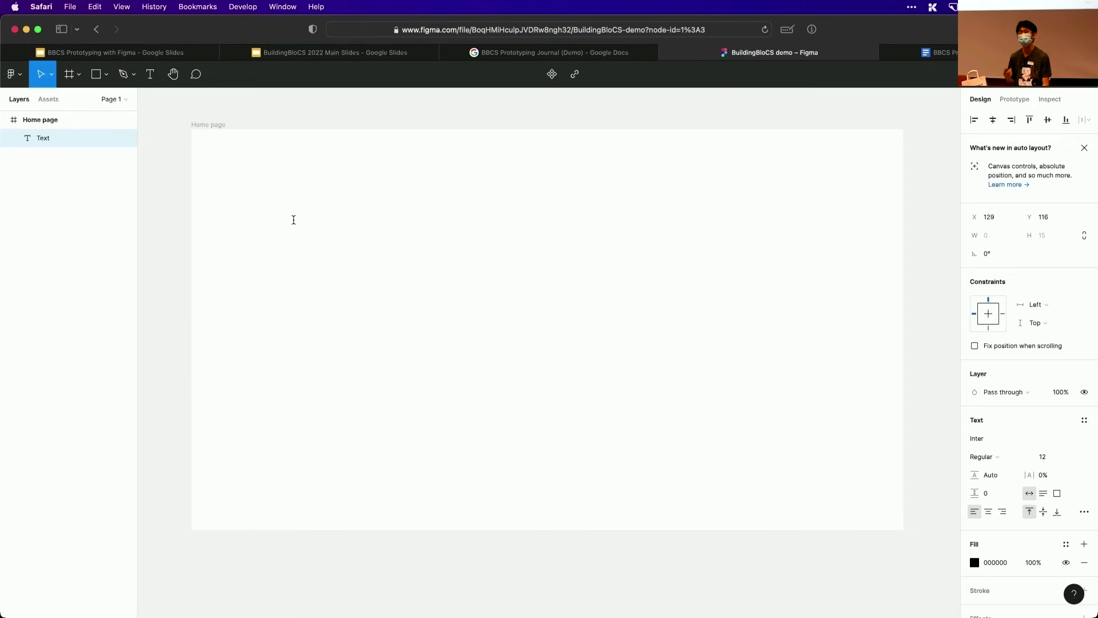
left_click(293, 220)
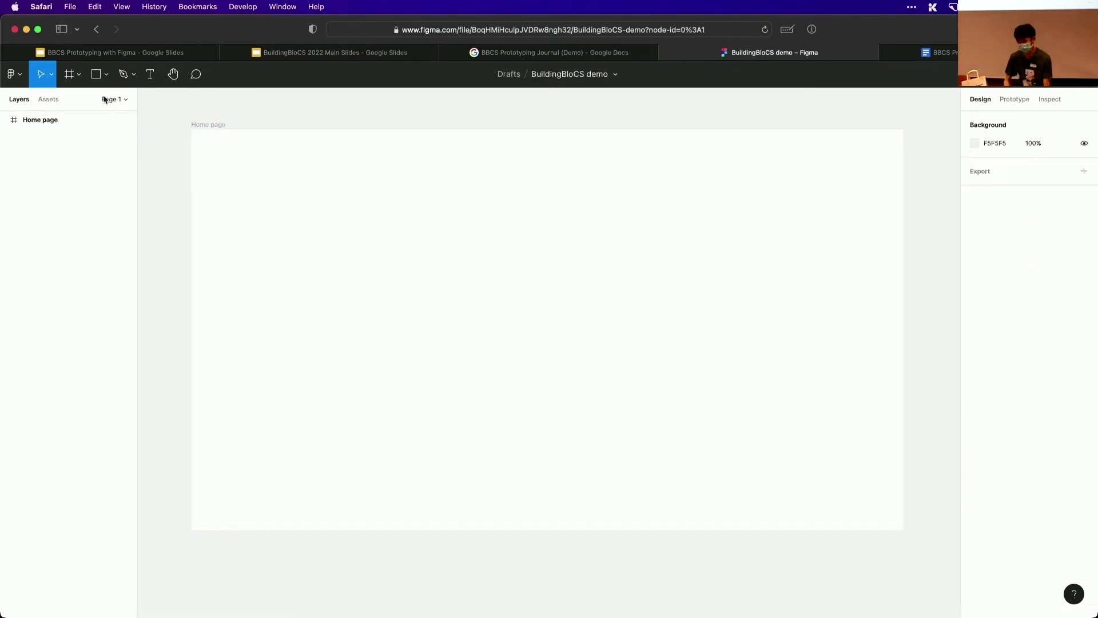
Draw a rectangle about 627 × 361 near the Home page frame's upper-left corner and add the text "My dog ate my homework" on it
left_click(97, 74)
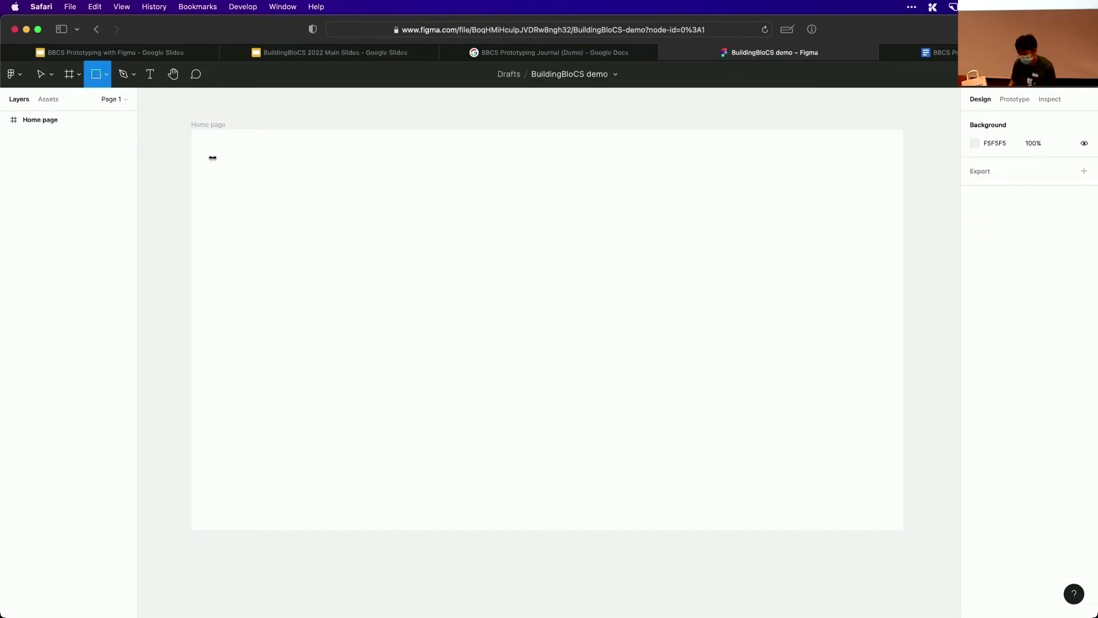
left_click_drag(212, 158, 445, 290)
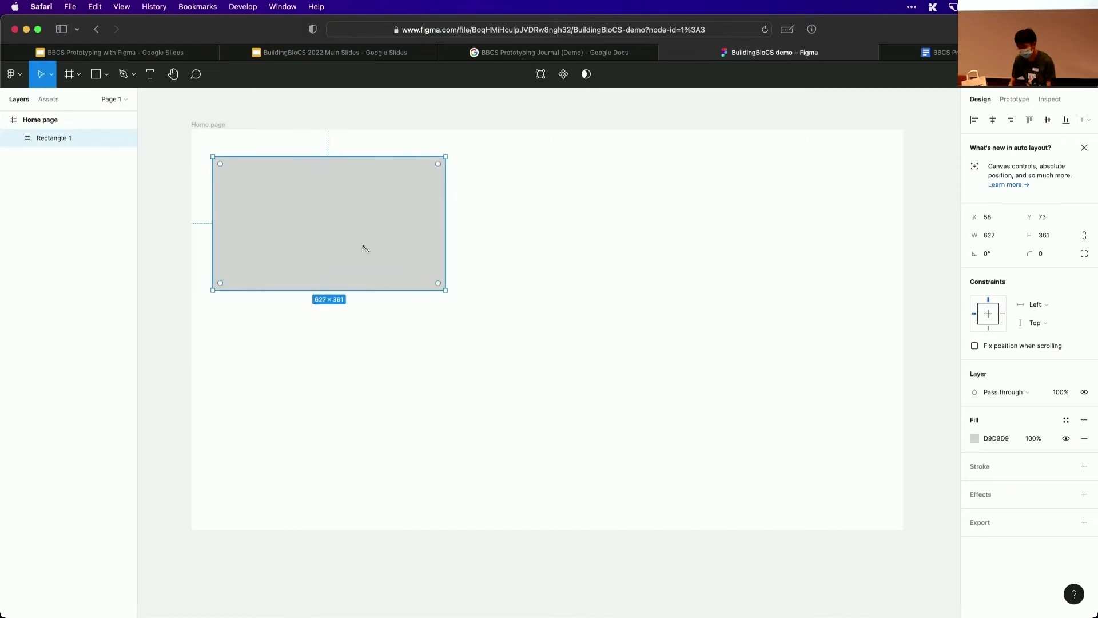
left_click(150, 74)
left_click(305, 213)
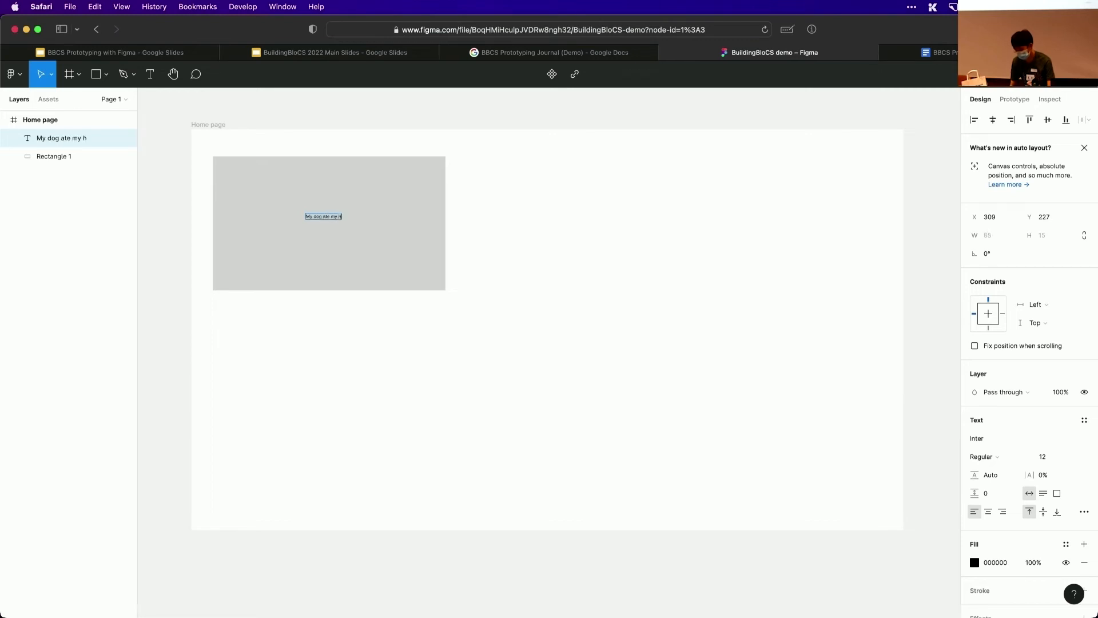
key("BackSpace")
key("BackSpace")
key("BackSpace")
key("BackSpace")
key("BackSpace")
key("BackSpace")
key("BackSpace")
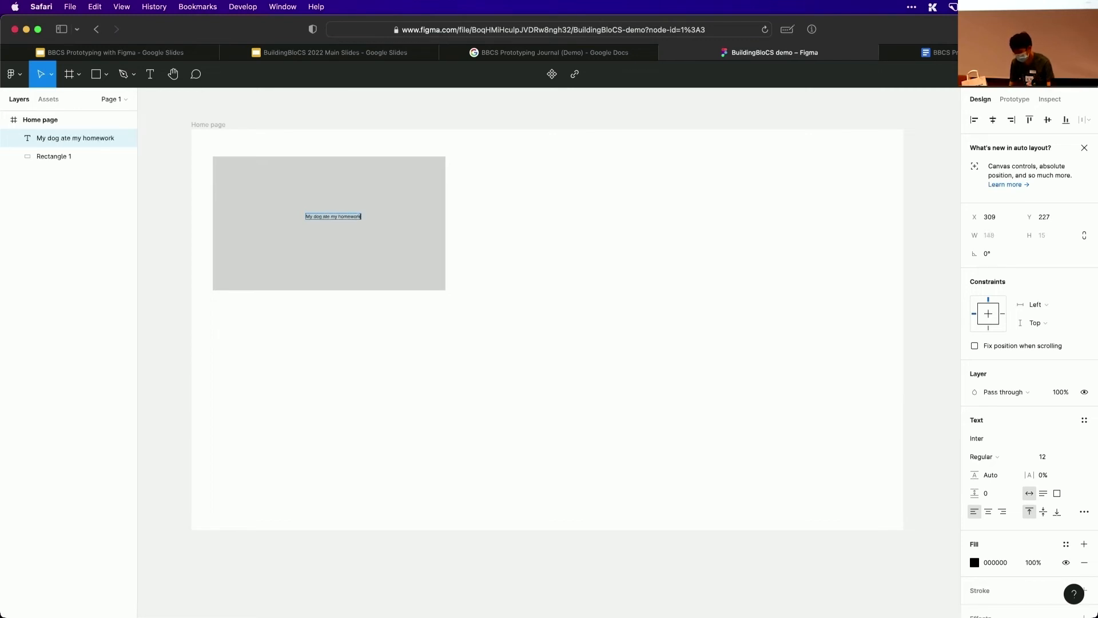
key("Escape")
Make the homework text bold at size 64 and fit it inside the rectangle as a text box about 545 wide, wrapped onto two lines
left_click(1067, 458)
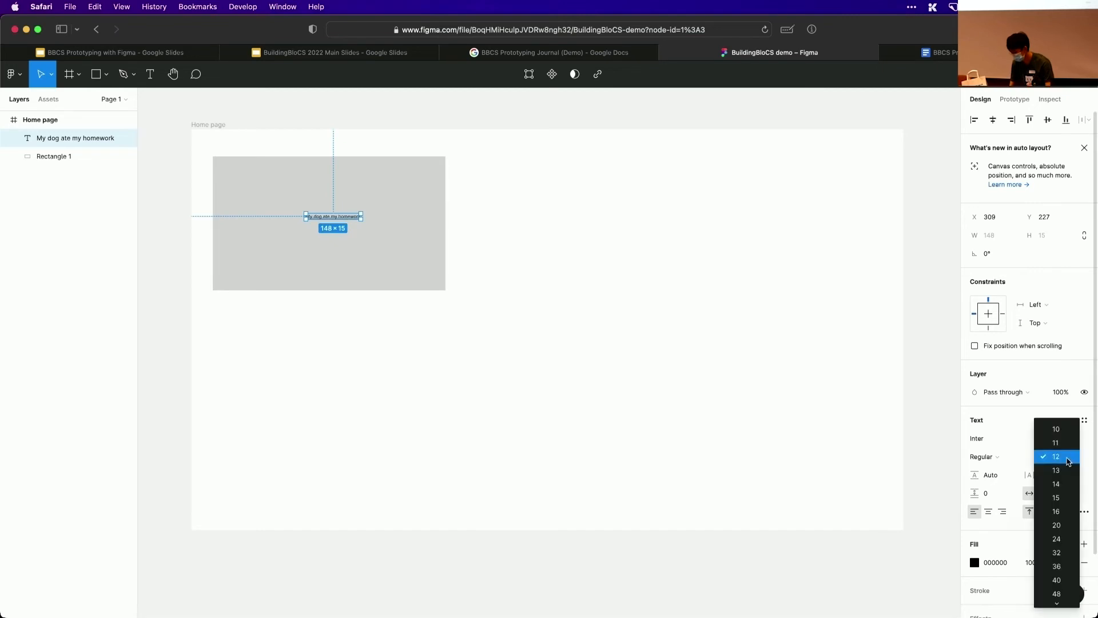
left_click(1062, 539)
key("super+b")
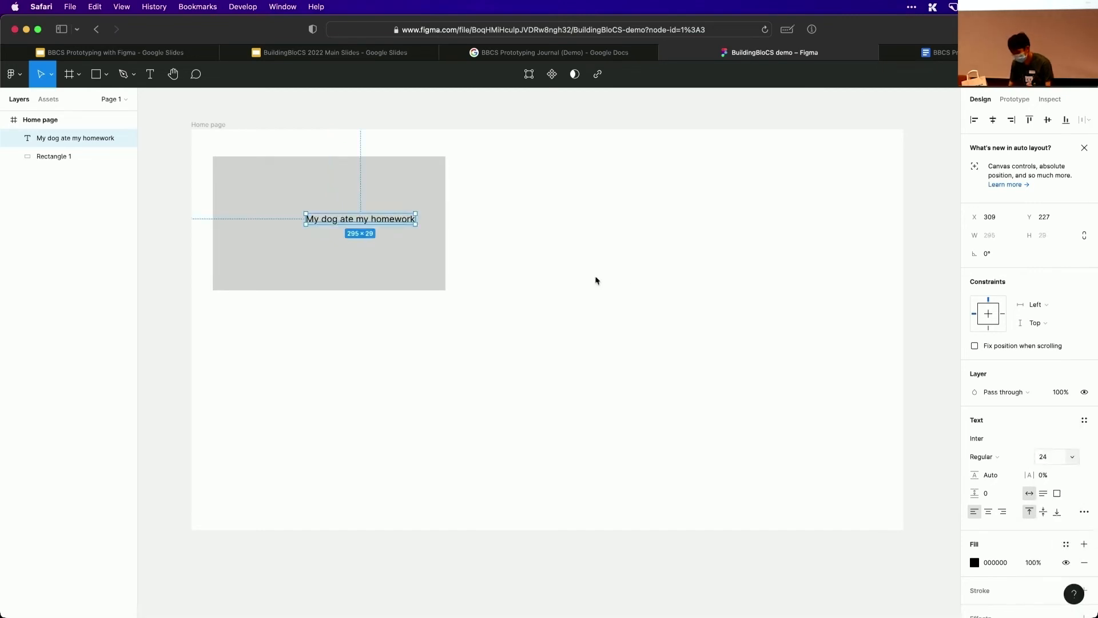
left_click(1068, 458)
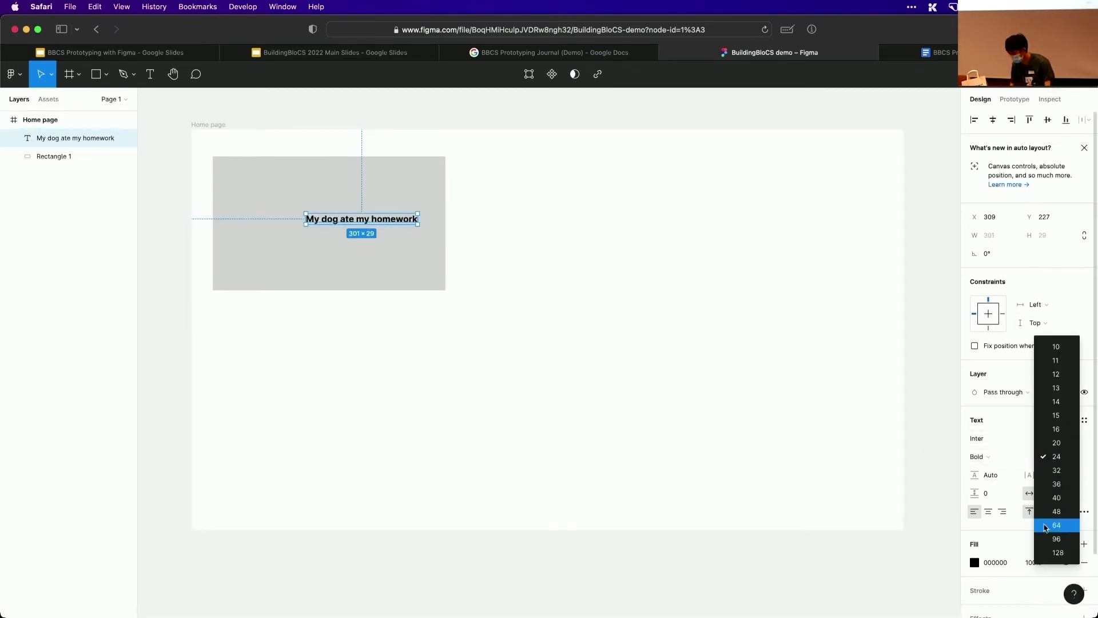
left_click(1058, 526)
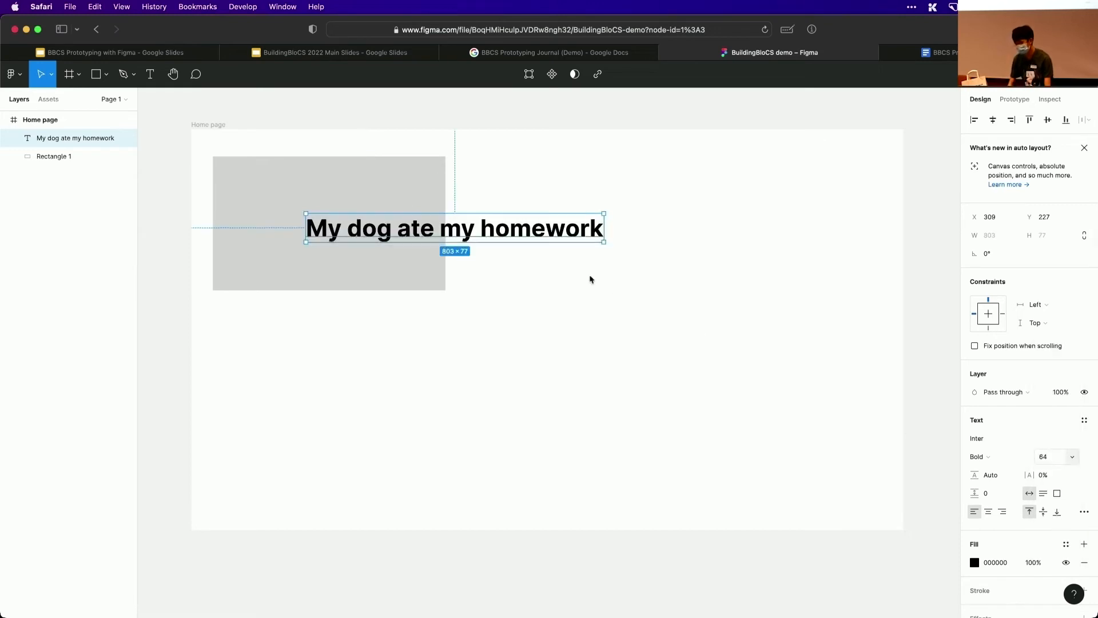
left_click_drag(595, 233, 367, 226)
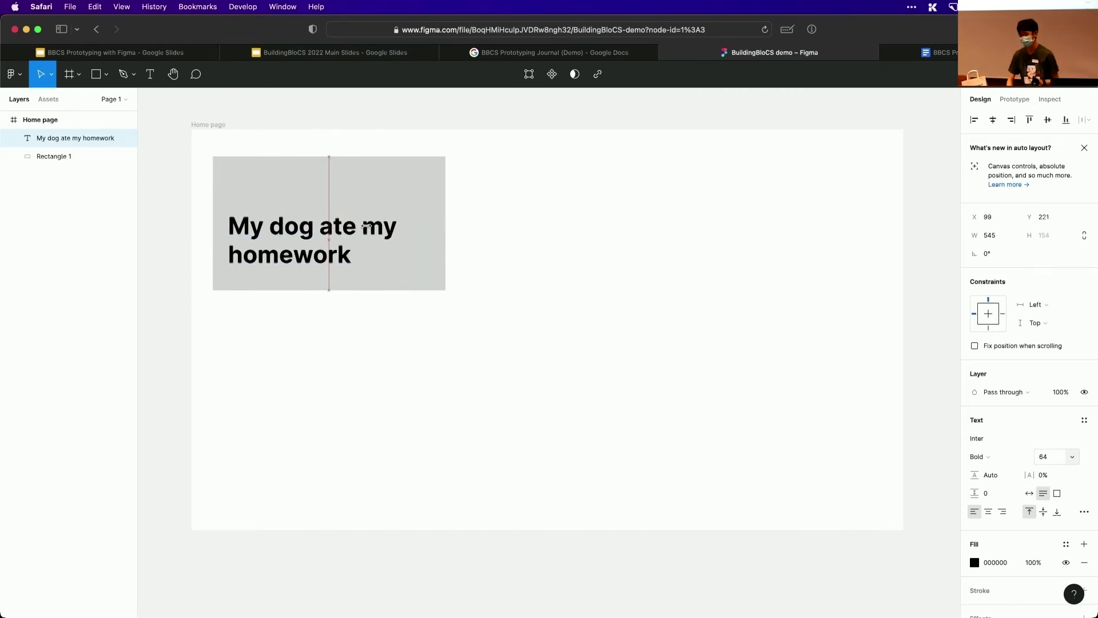
Change the fill of the rectangle behind the text to a light pink, about FFEAEA
left_click(368, 195)
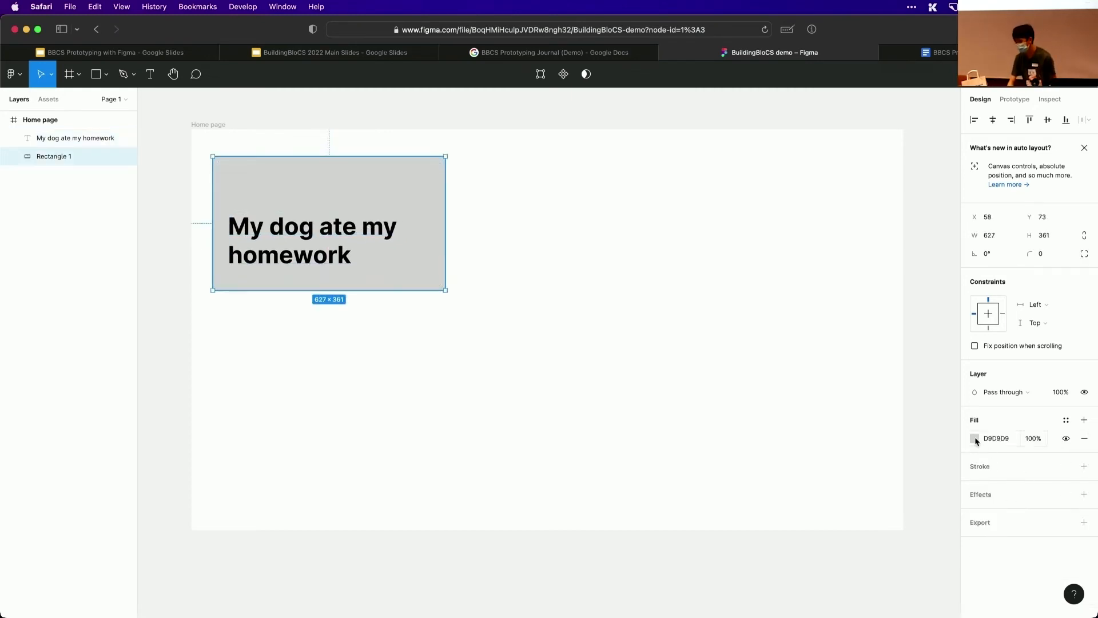
left_click(974, 438)
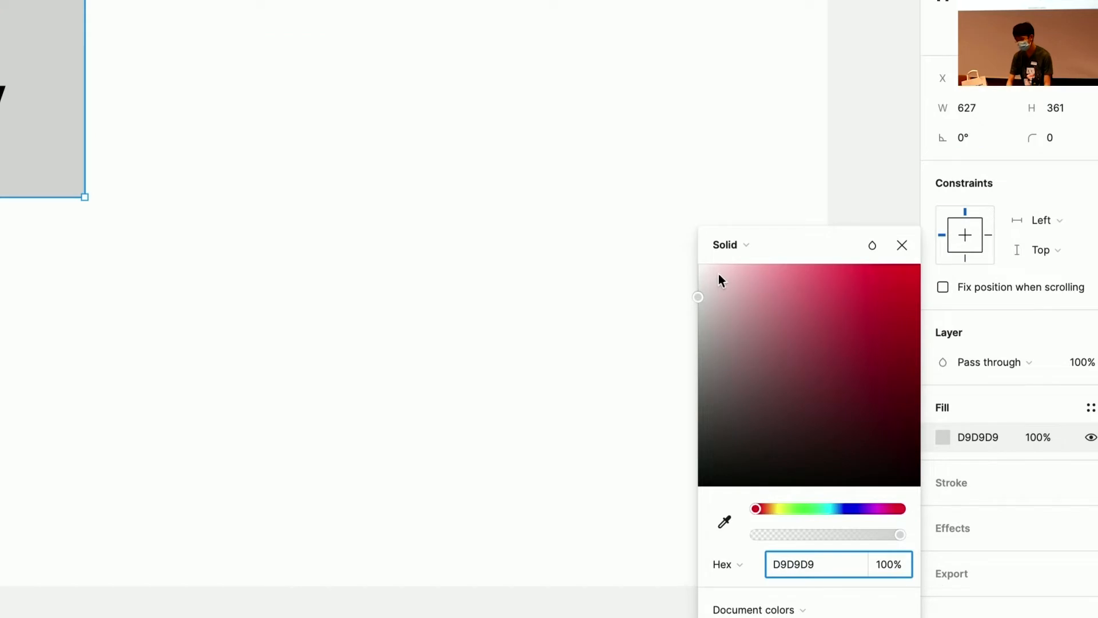
left_click_drag(718, 274, 740, 252)
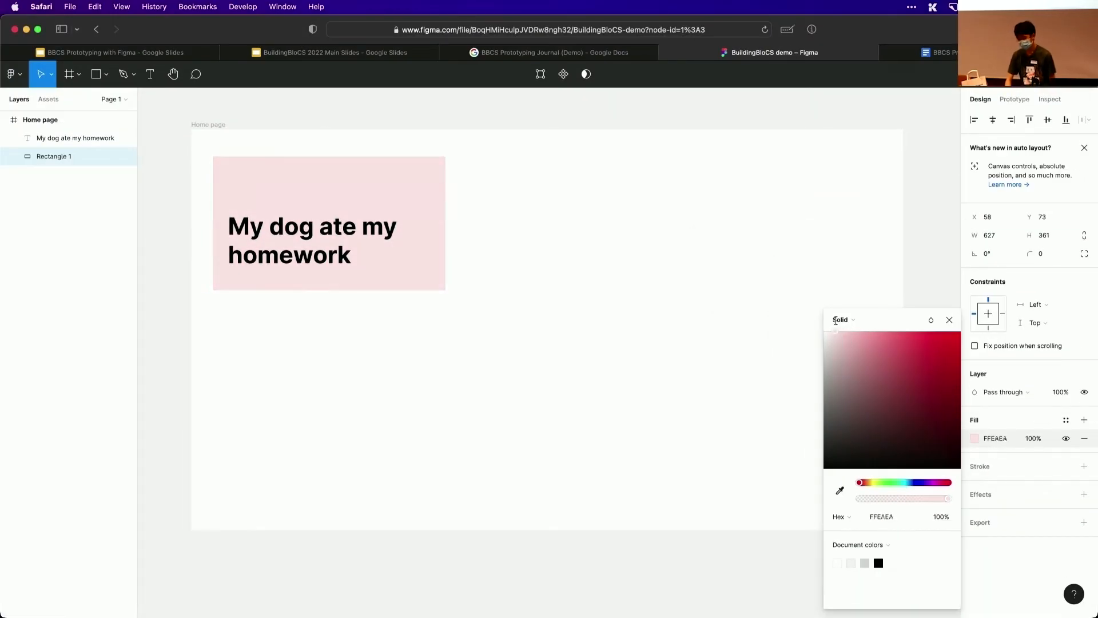
left_click_drag(837, 320, 837, 324)
left_click(625, 272)
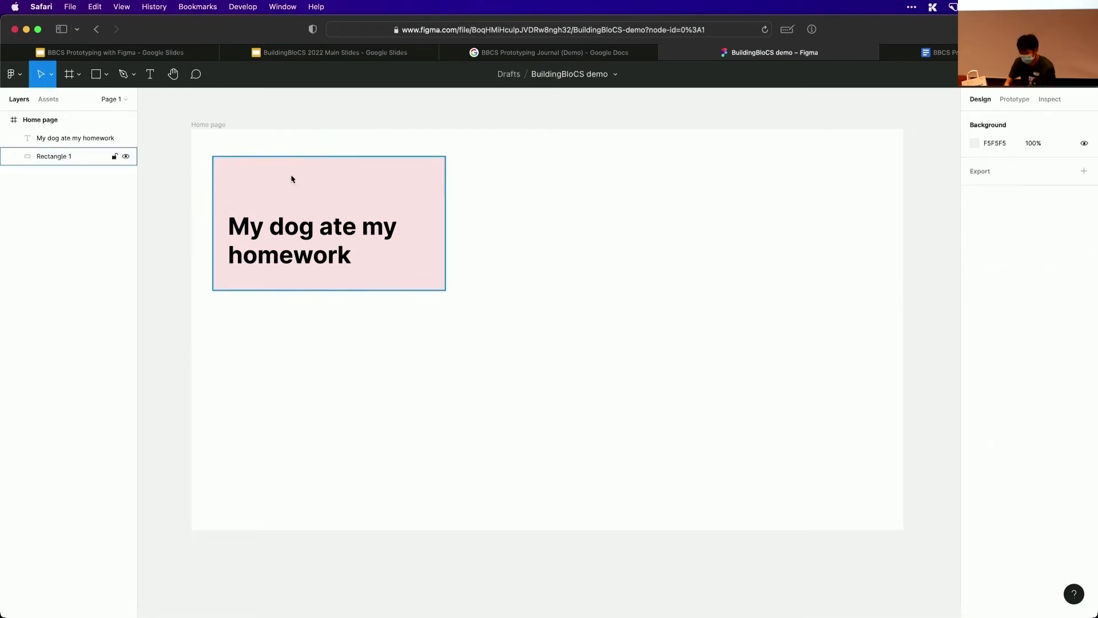
Round the corners of the pink card rectangle to a radius of about 27
left_click(228, 172)
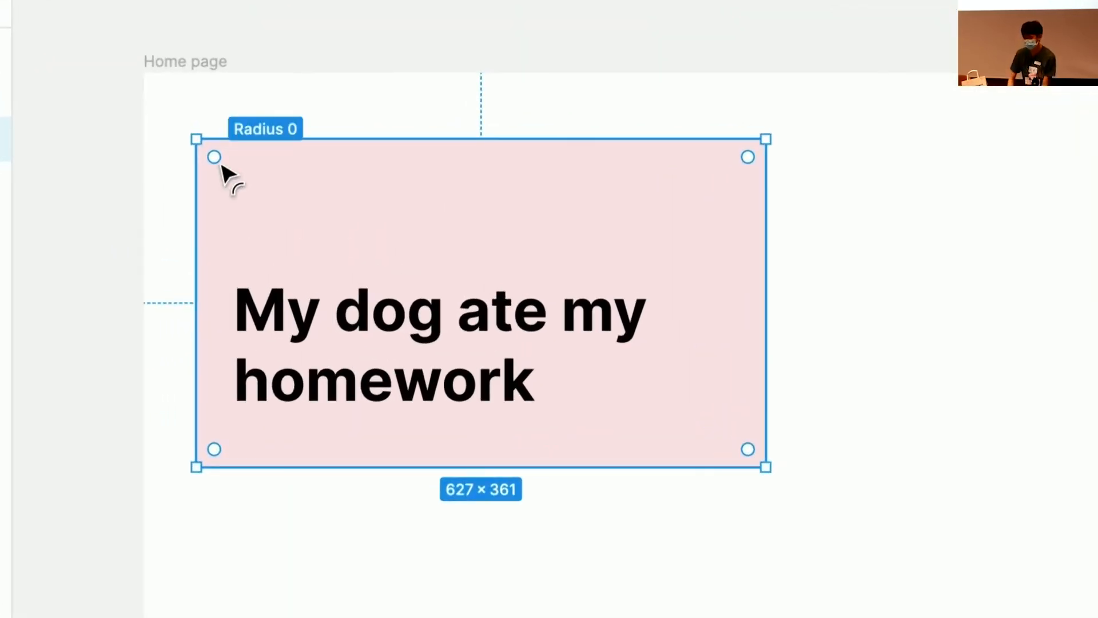
left_click_drag(223, 169, 263, 194)
left_click_drag(316, 230, 224, 176)
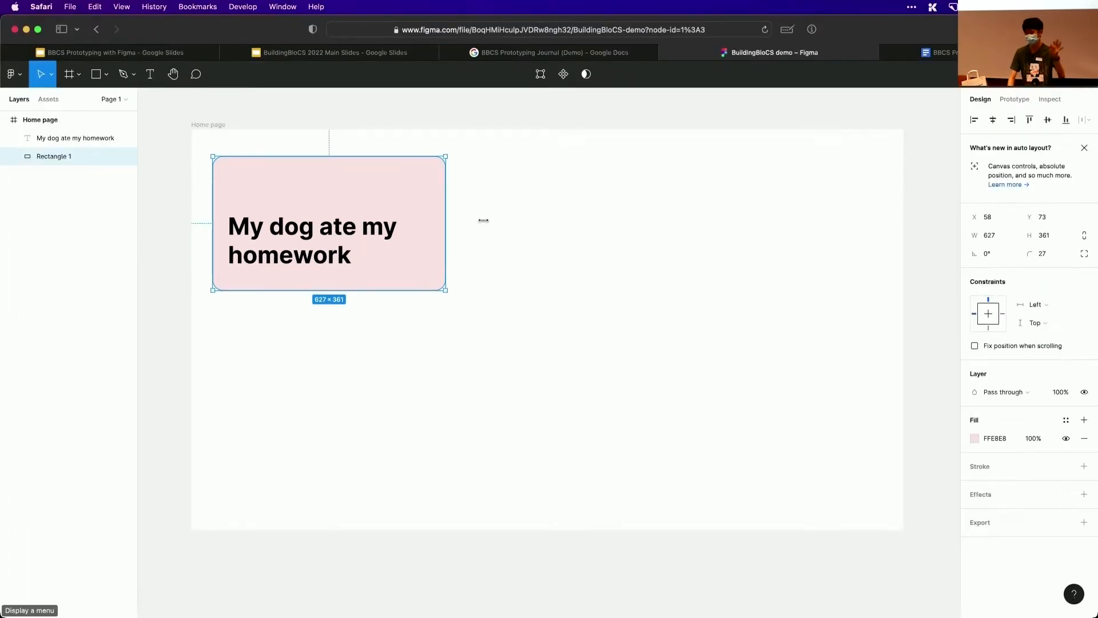
left_click(851, 290)
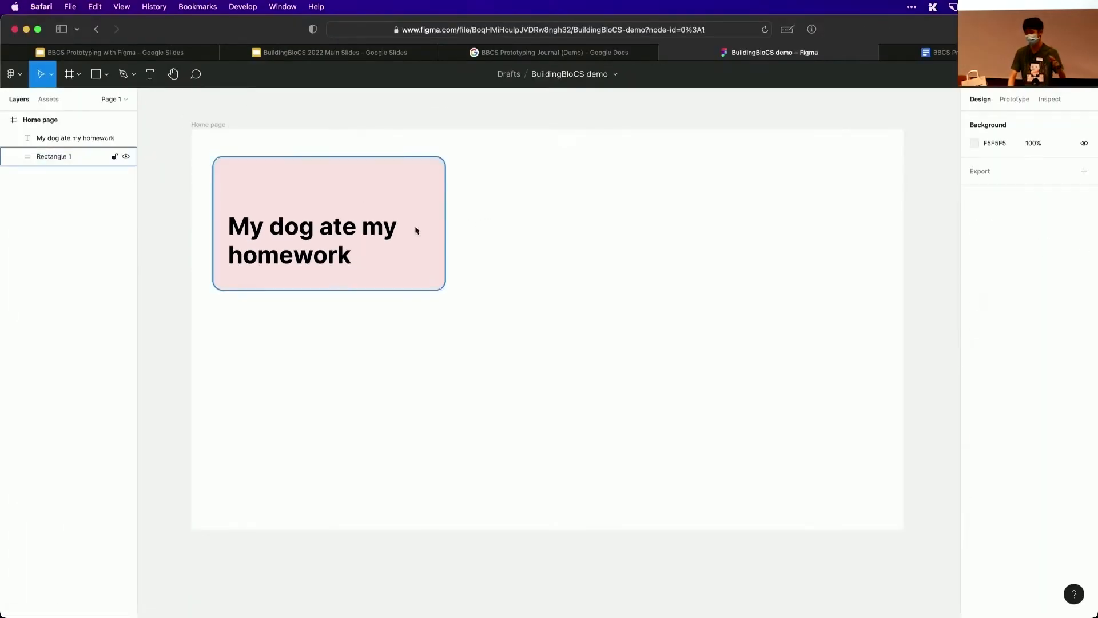
Duplicate the excuse card's rectangle and text twice, placing the copies in a row beside the original with equal gaps
left_click(376, 228)
left_click(622, 240)
left_click_drag(496, 321, 545, 235)
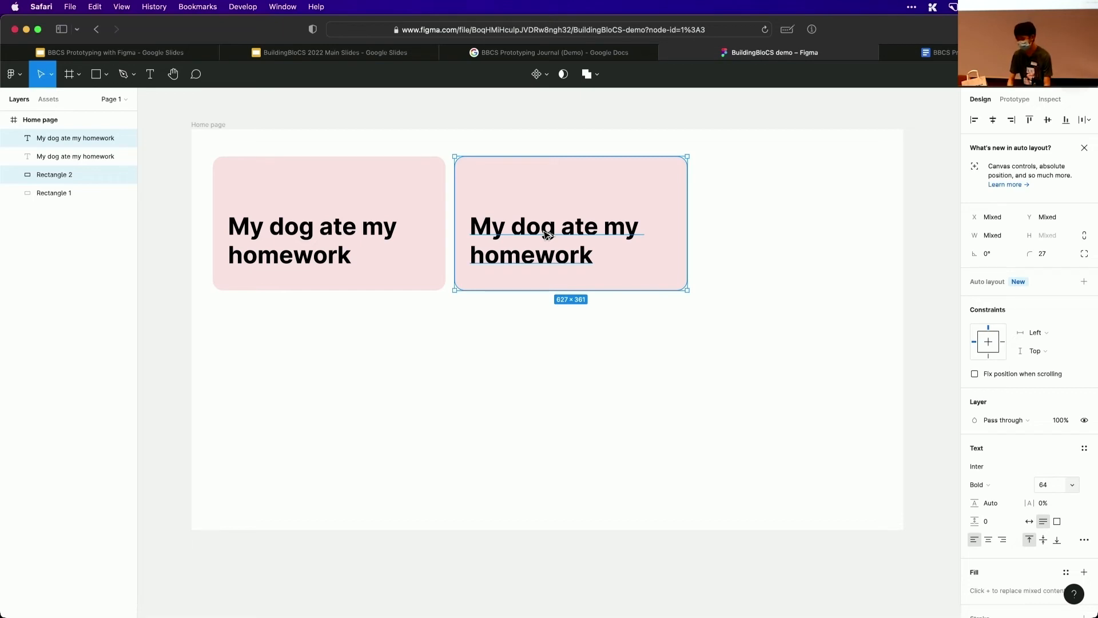
left_click_drag(547, 235, 777, 231)
left_click(757, 372)
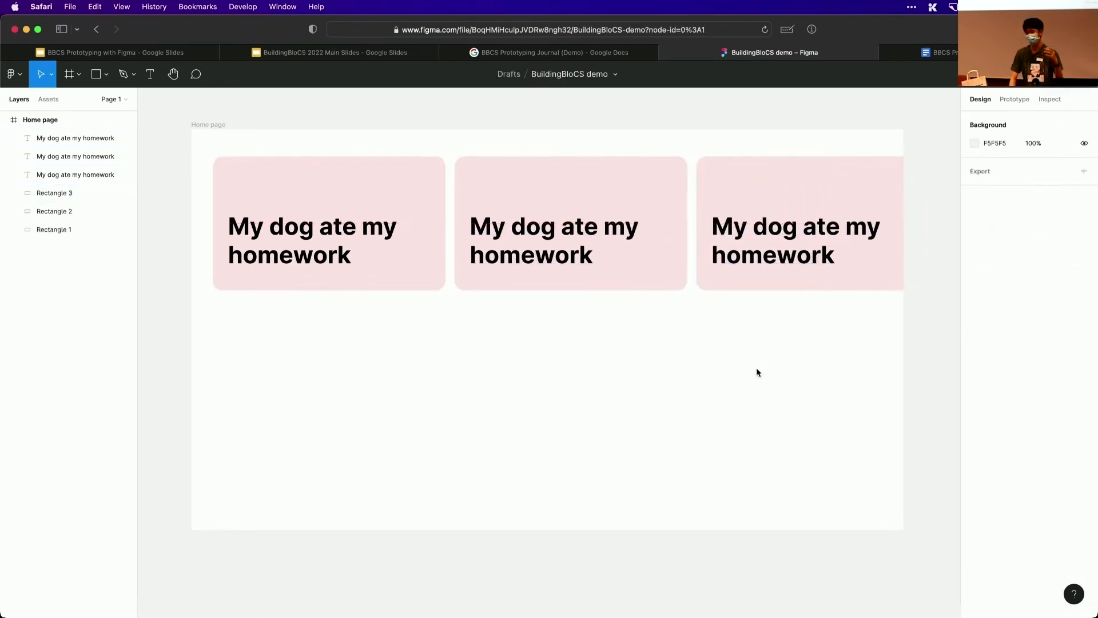
Move all three excuse cards down together so that their rectangles sit at about Y 213 in the Home page frame
left_click_drag(785, 363, 167, 178)
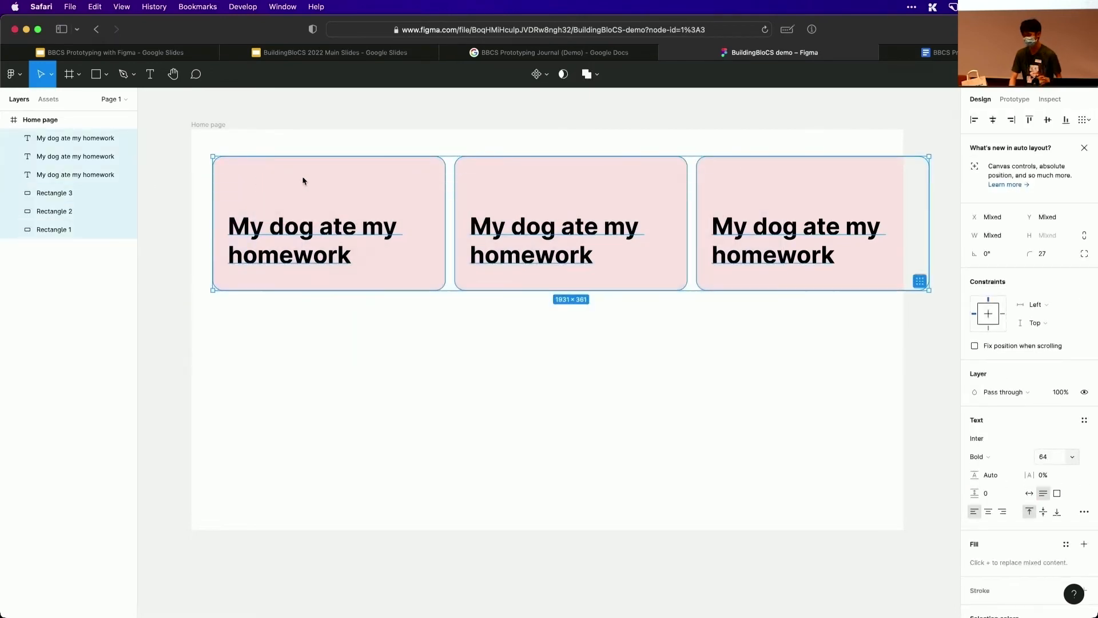
left_click_drag(304, 179, 307, 235)
left_click(331, 183)
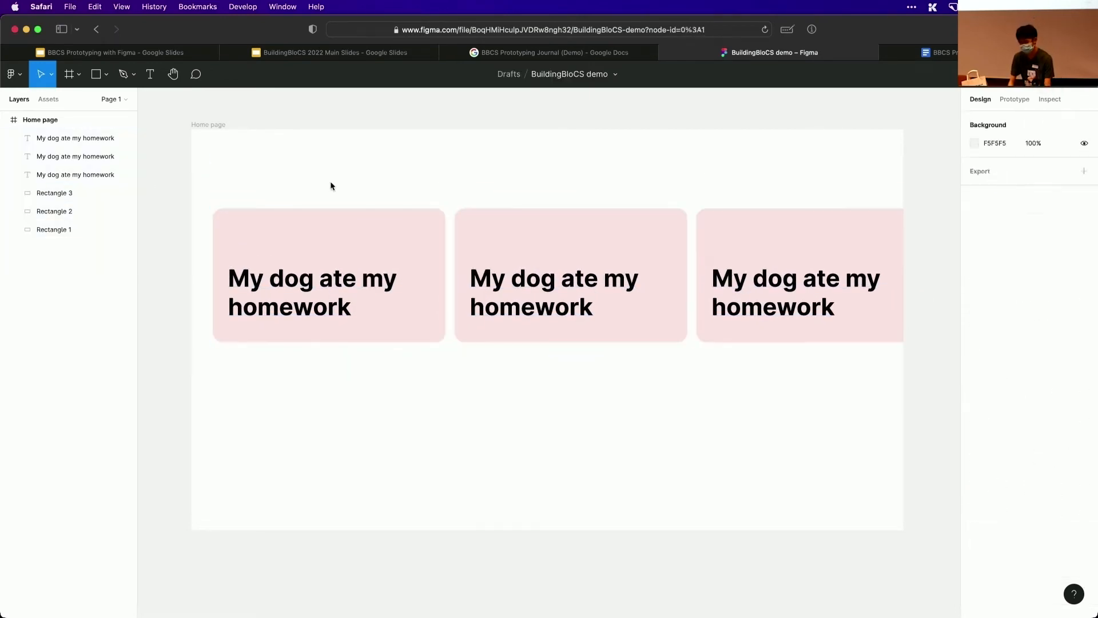
Draw a circle about 126 × 126 in the Home page frame's upper-right corner, above the third card
left_click(96, 84)
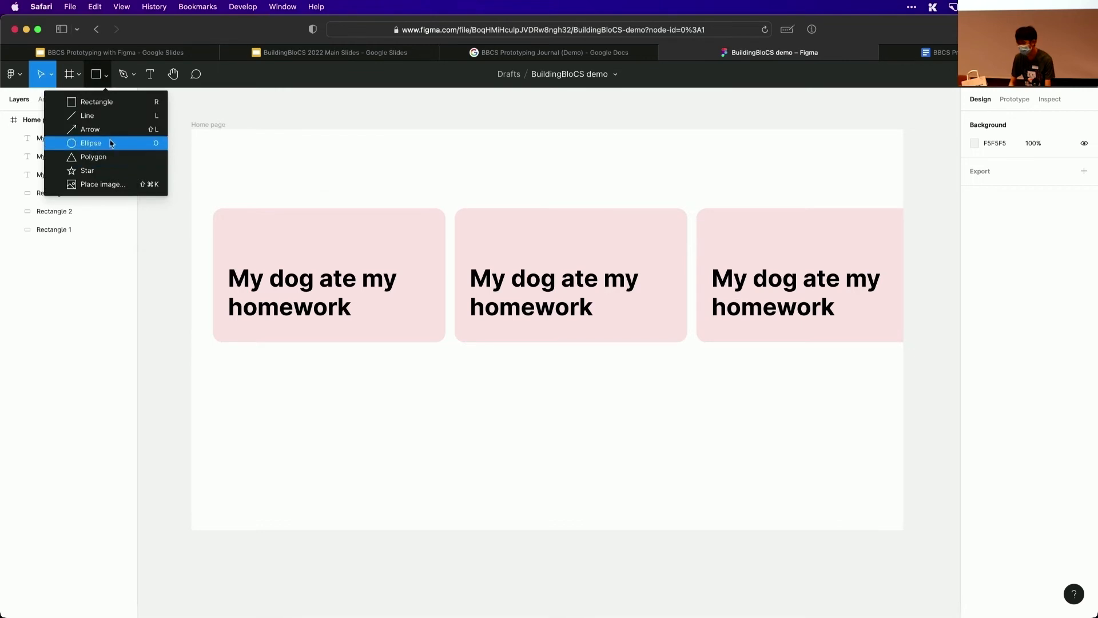
left_click(85, 143)
mouse_move(856, 154)
left_mouse_down()
mouse_move(879, 184)
mouse_move(856, 189)
mouse_move(849, 175)
left_mouse_up()
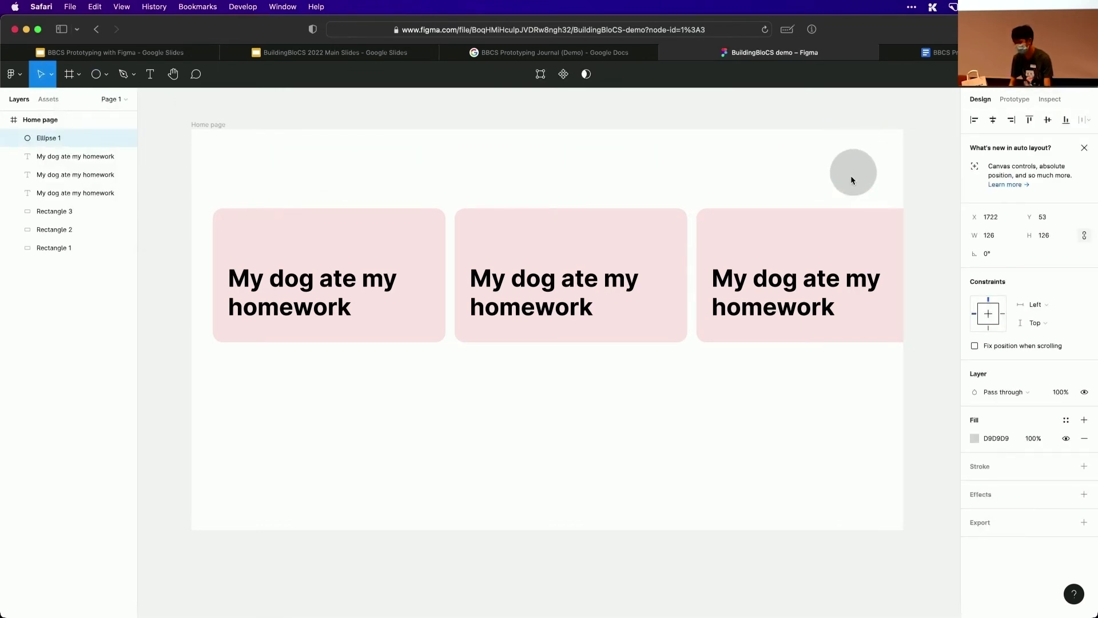
left_click(827, 386)
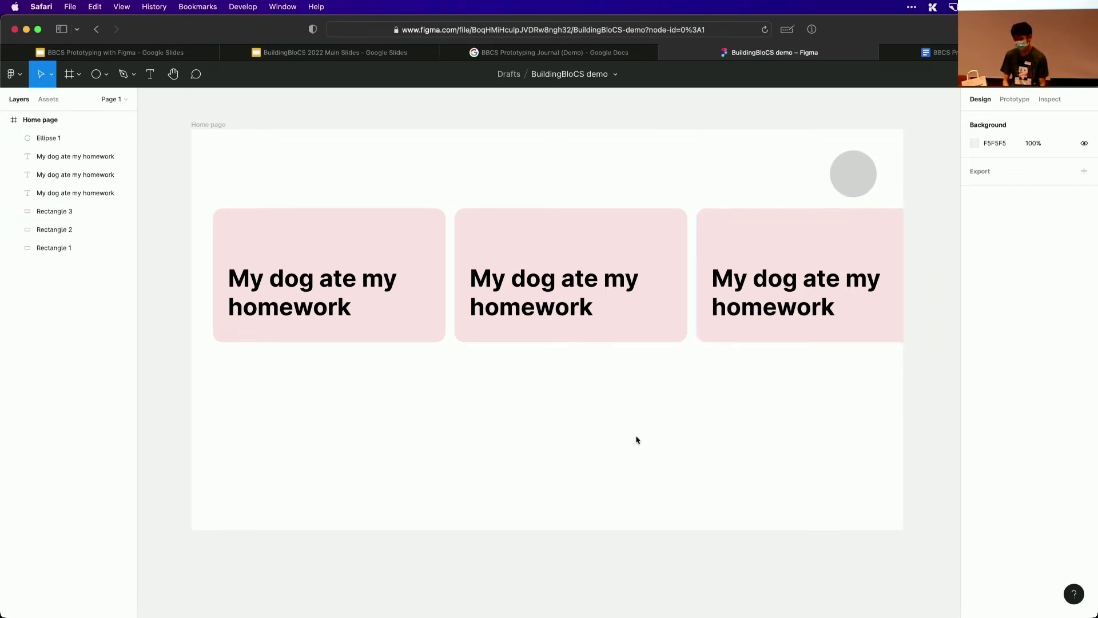
Draw an irregular five-sided Pen tool shape about 800 × 194.5 below the first two cards and add a grey fill
left_click(123, 71)
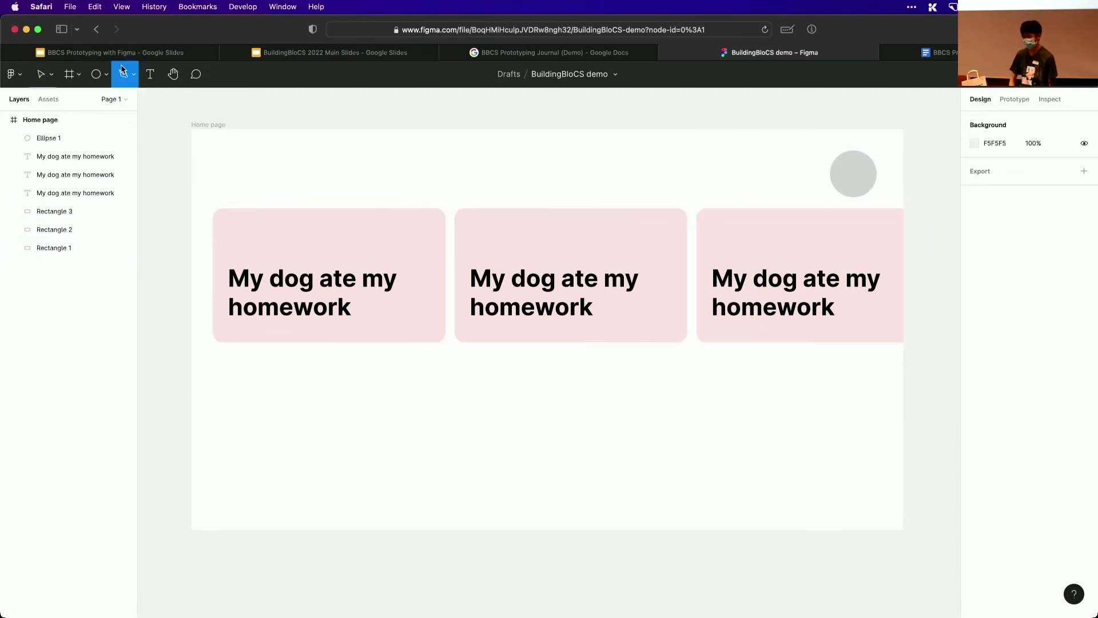
left_click(268, 377)
left_click(436, 430)
left_click(520, 413)
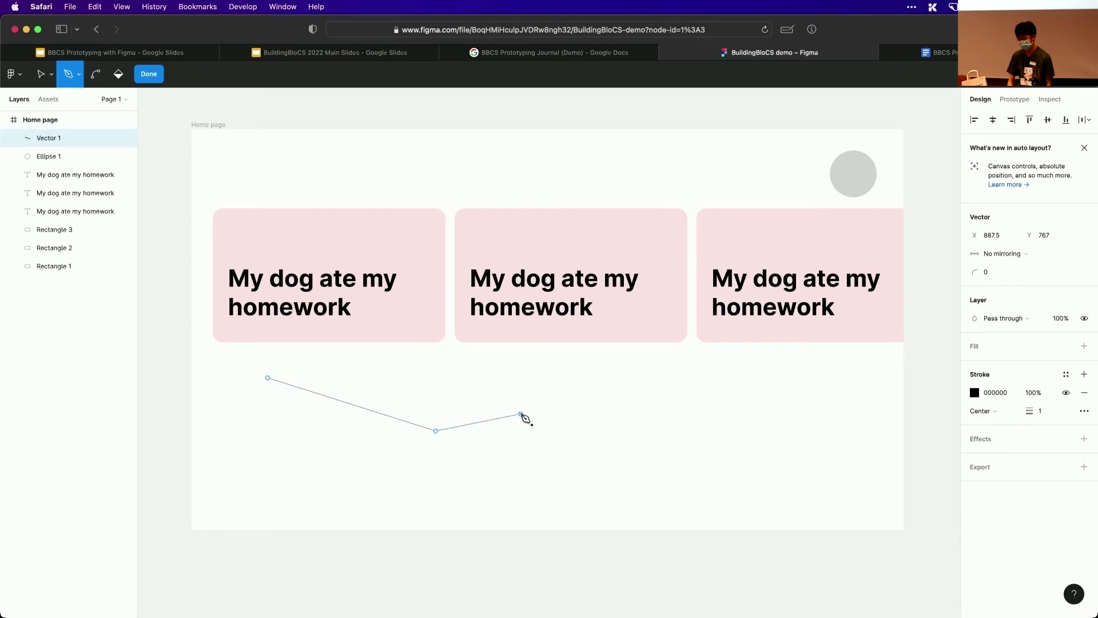
left_click(559, 359)
left_click(323, 368)
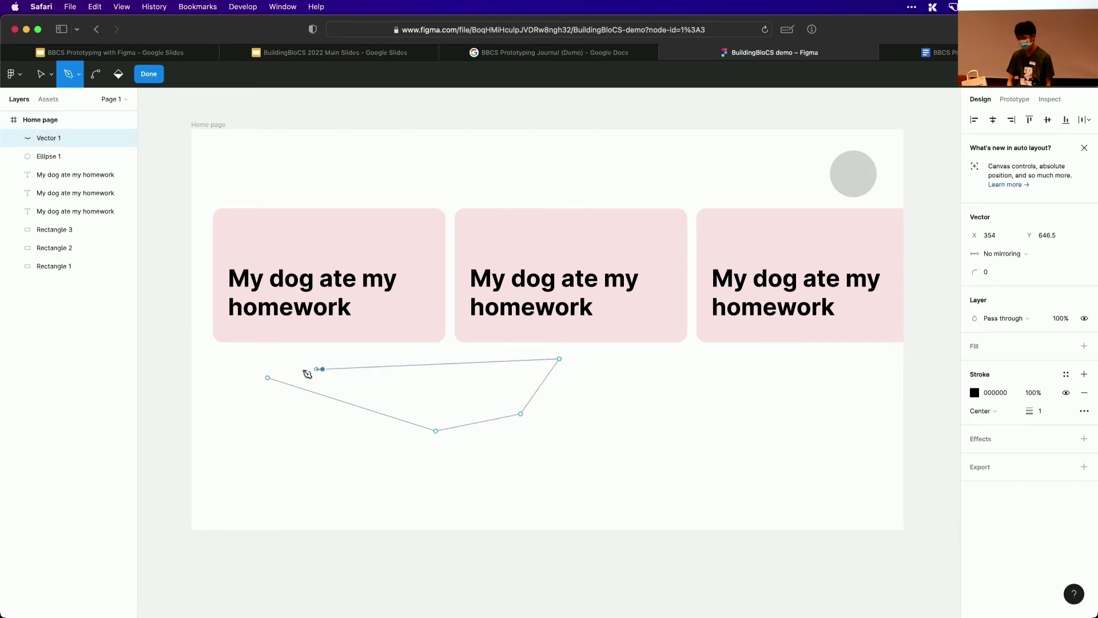
left_click(267, 379)
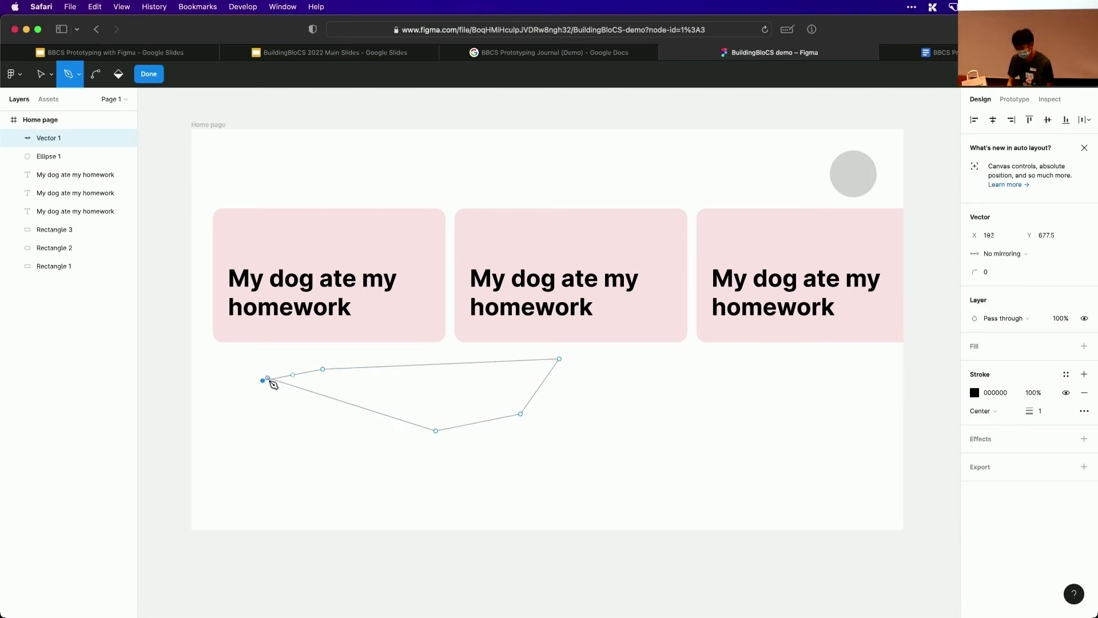
left_click(147, 76)
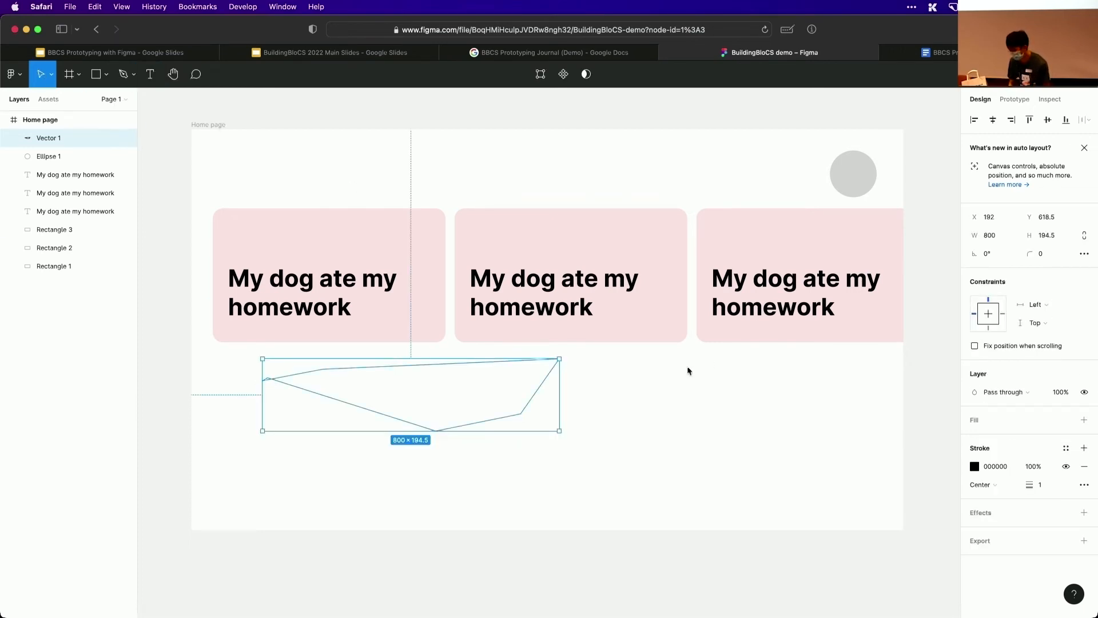
left_click(1084, 420)
left_click(701, 395)
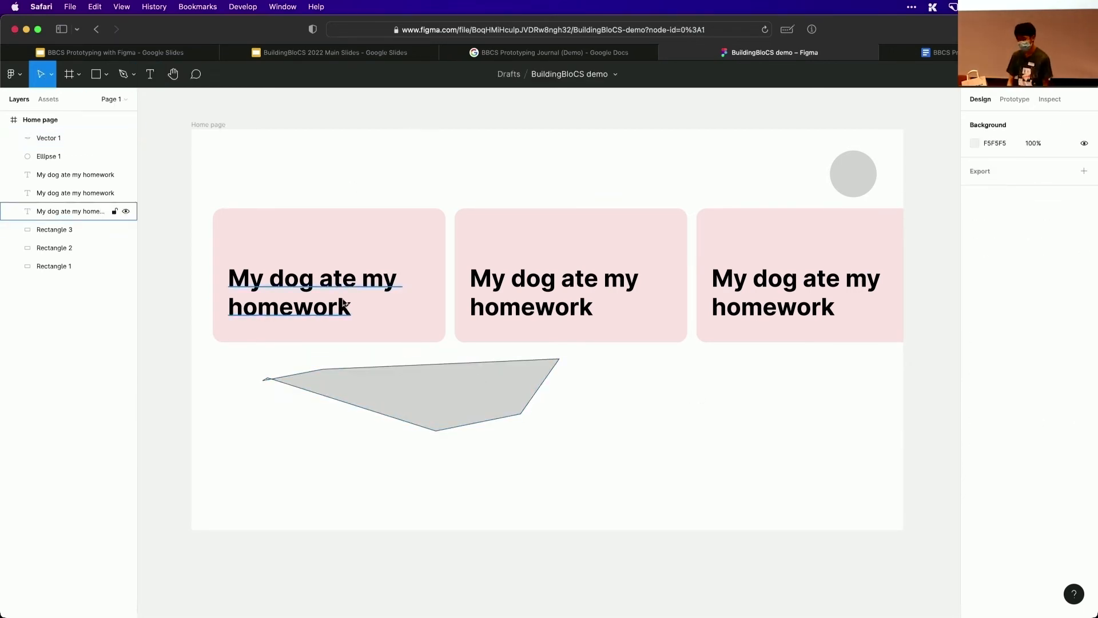
left_click(266, 232)
left_click(107, 75)
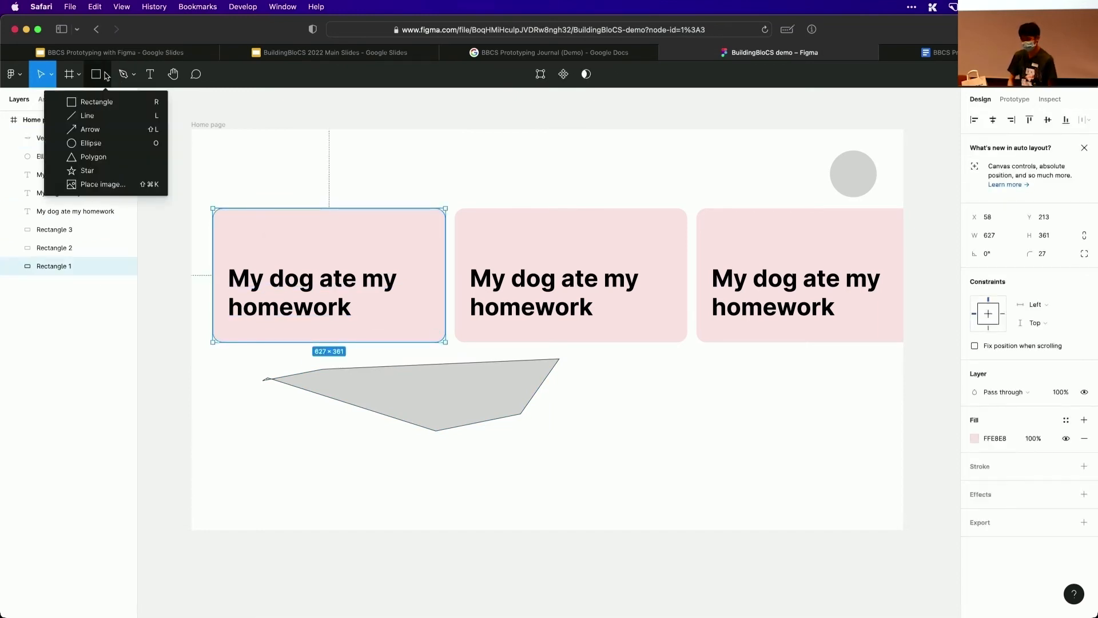
left_click(92, 143)
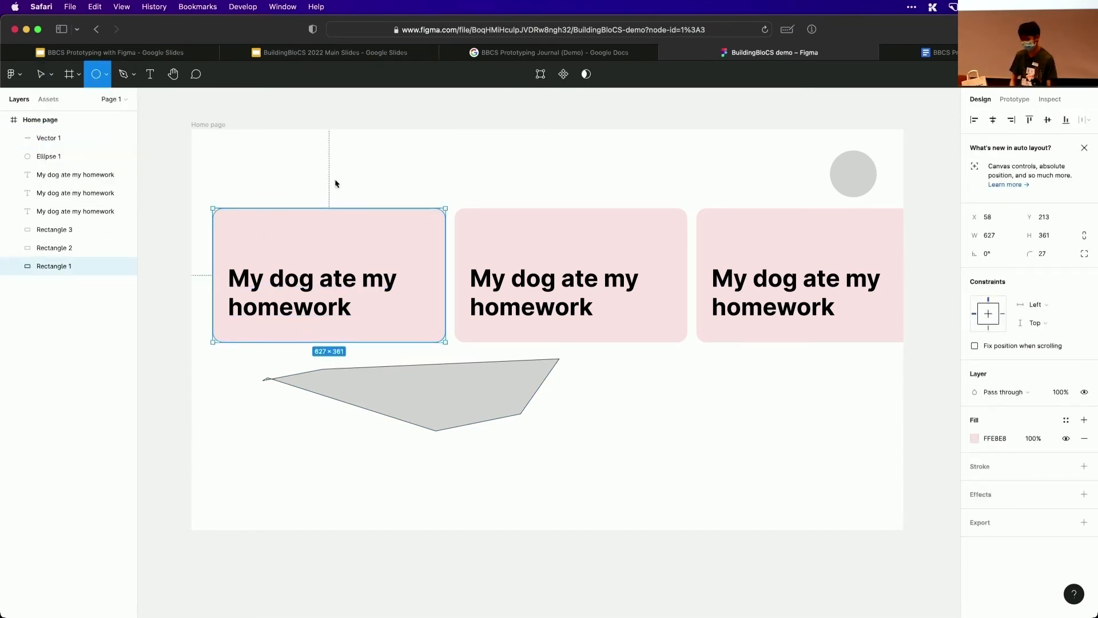
mouse_move(296, 169)
left_mouse_down()
mouse_move(457, 316)
mouse_move(446, 303)
left_mouse_up()
key("BackSpace")
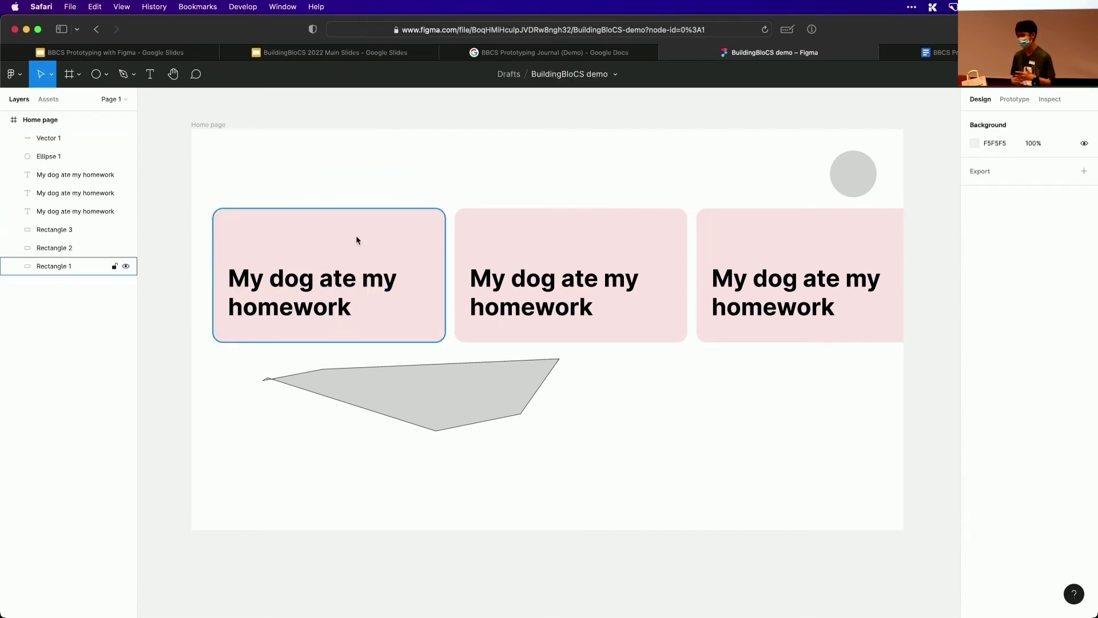
Preview the Home page in presentation view, allowing the pop-up window, and return to the design file
left_click(1044, 81)
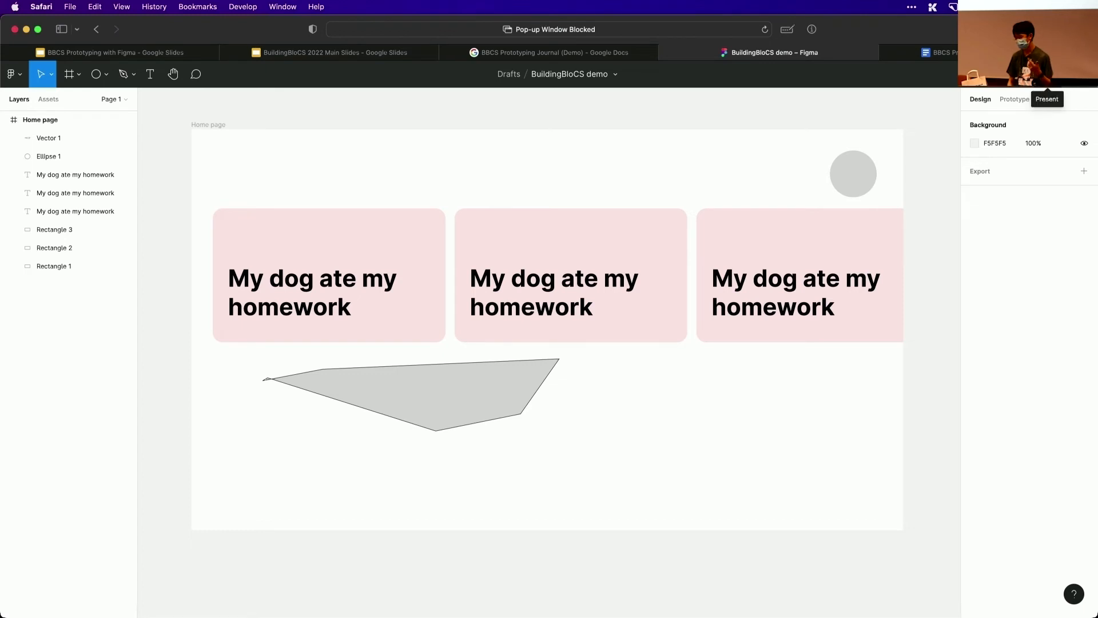
left_click(1047, 77)
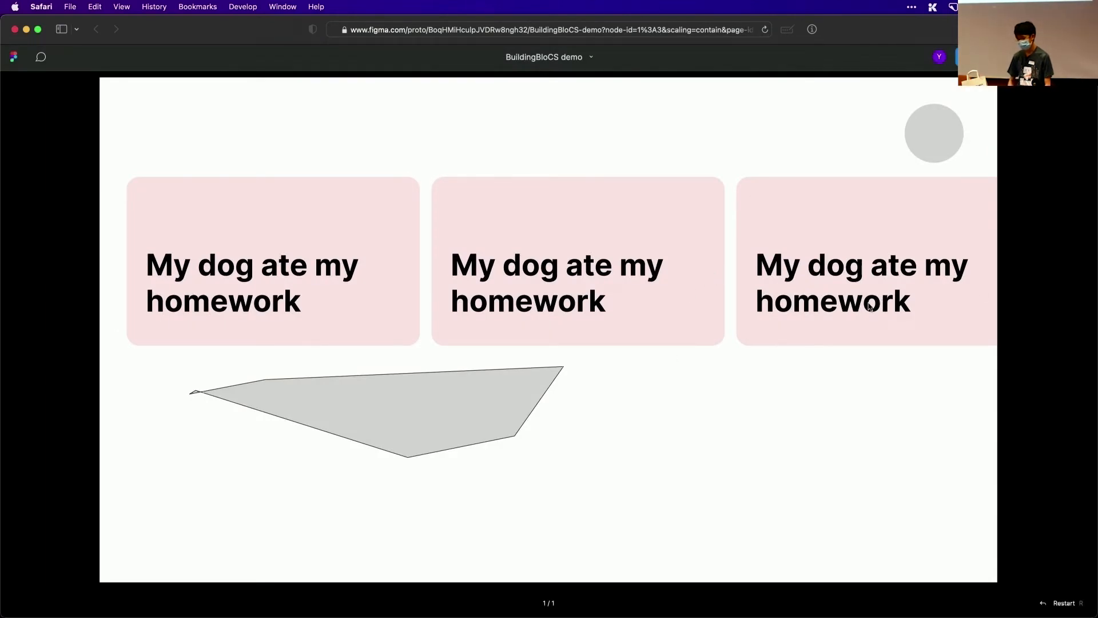
key("super+w")
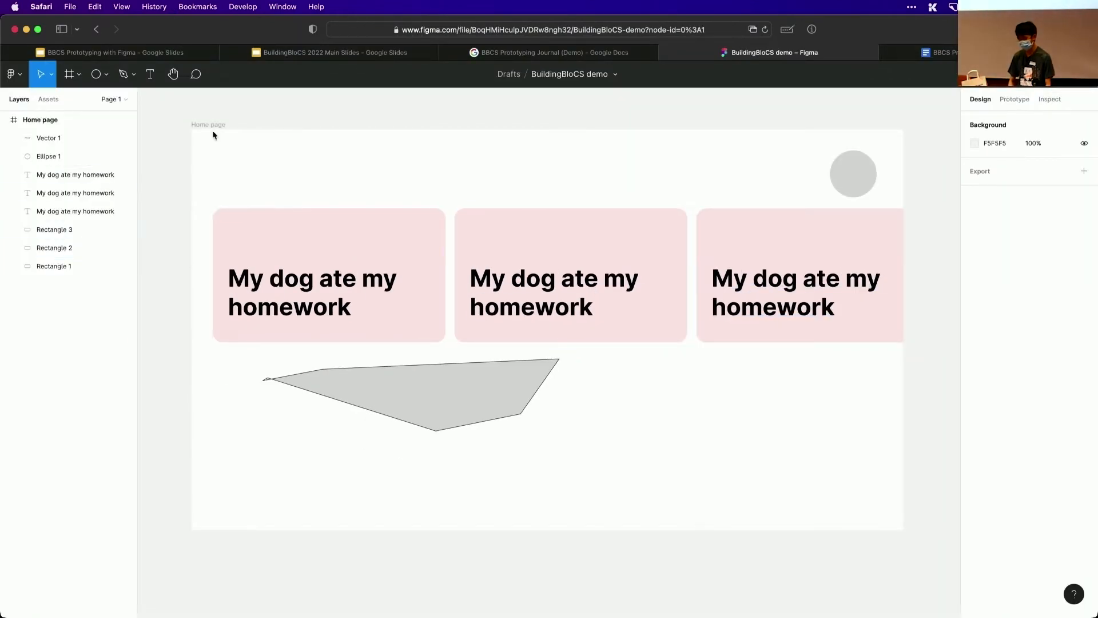
Extend the Home page frame downward to a height of about 1598
left_click(212, 135)
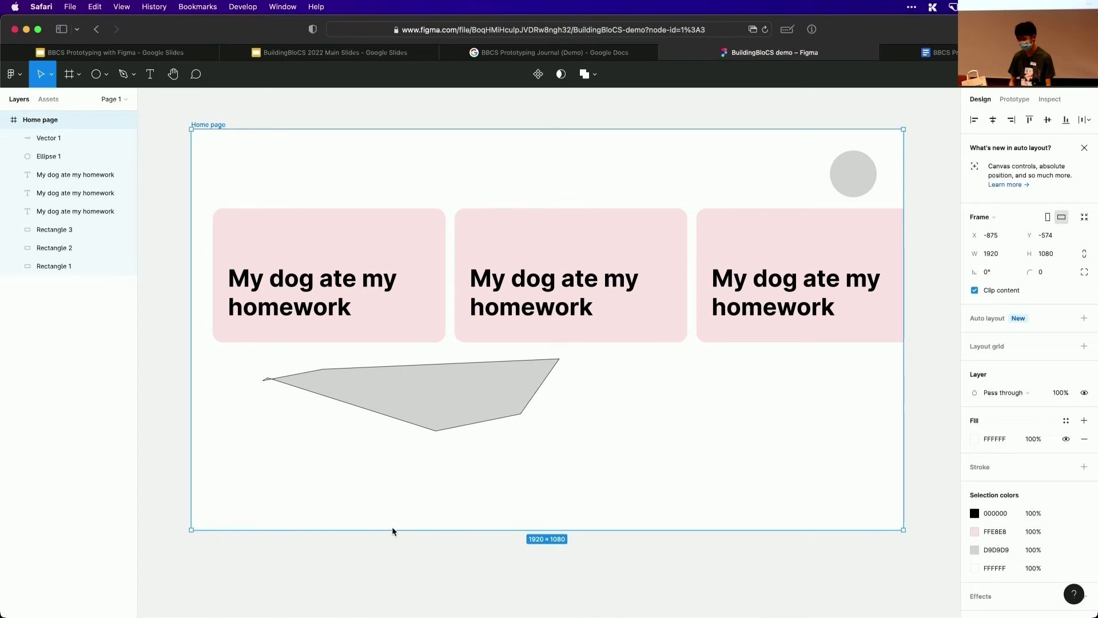
left_click_drag(392, 530, 407, 595)
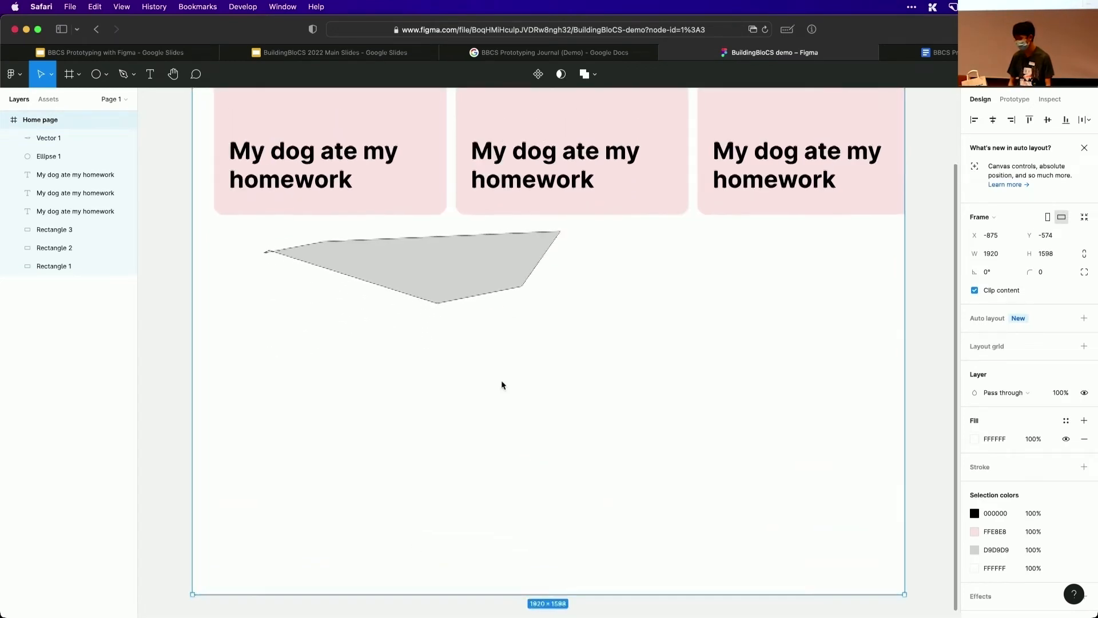
scroll(502, 385, "up", 5)
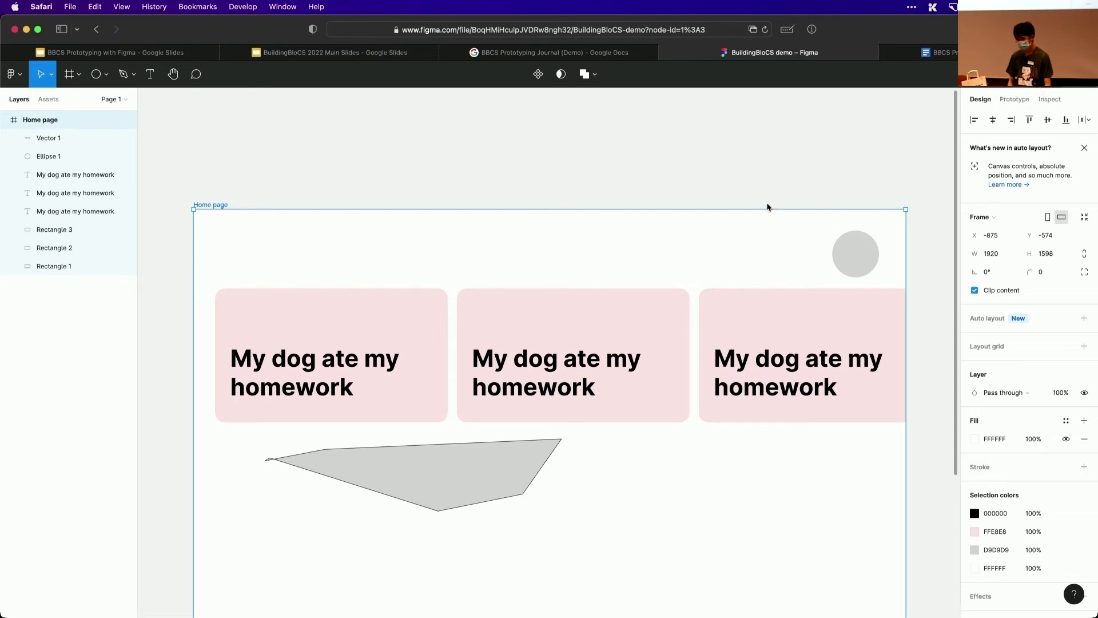
Present the prototype again to check the taller Home page frame, and return to the design file
key("super+alt+Return")
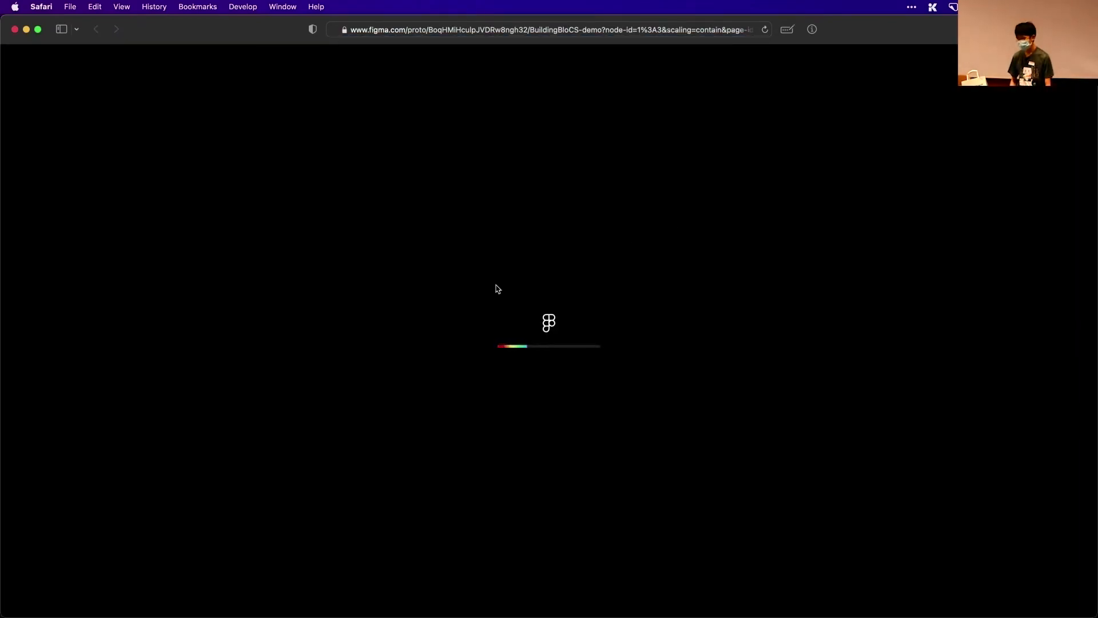
key("super+grave")
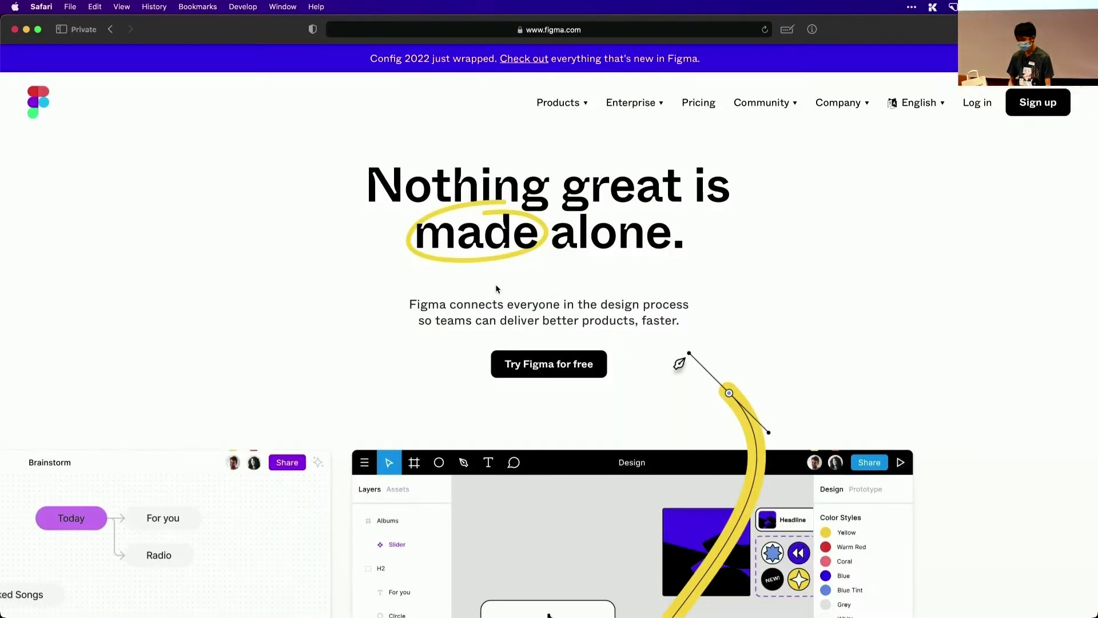
key("super+grave")
scroll(552, 426, "down", 2)
key("super+grave")
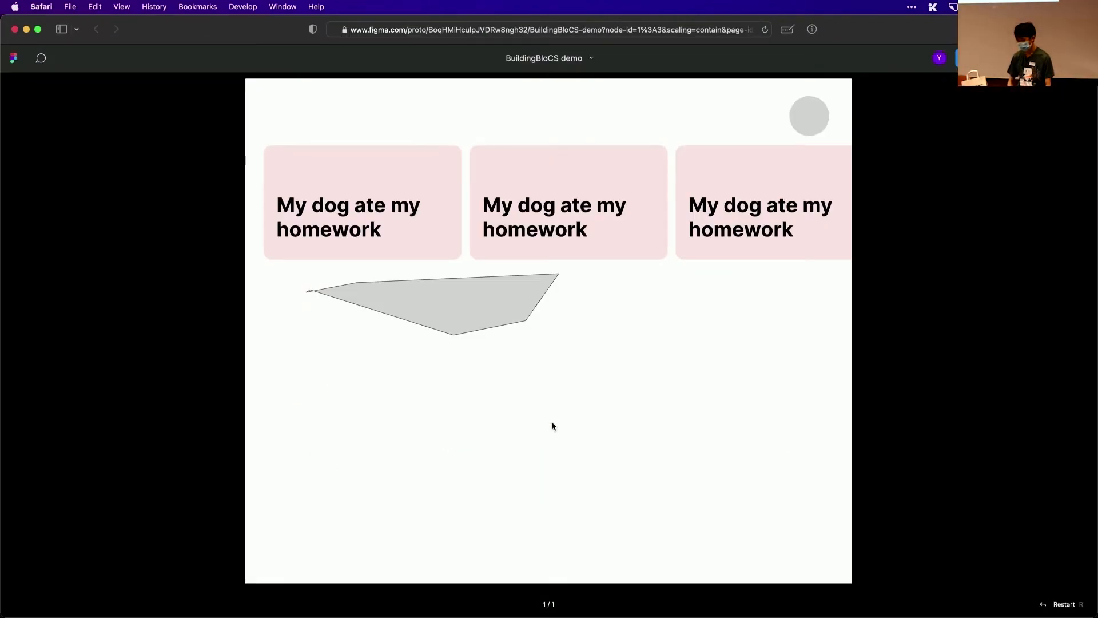
key("super+grave")
key("super+grave")
key("super+grave")
key("super+grave")
key("super+grave")
Draw a second, larger circle overlapping the lower-right corner of the middle card
scroll(642, 432, "right", 1)
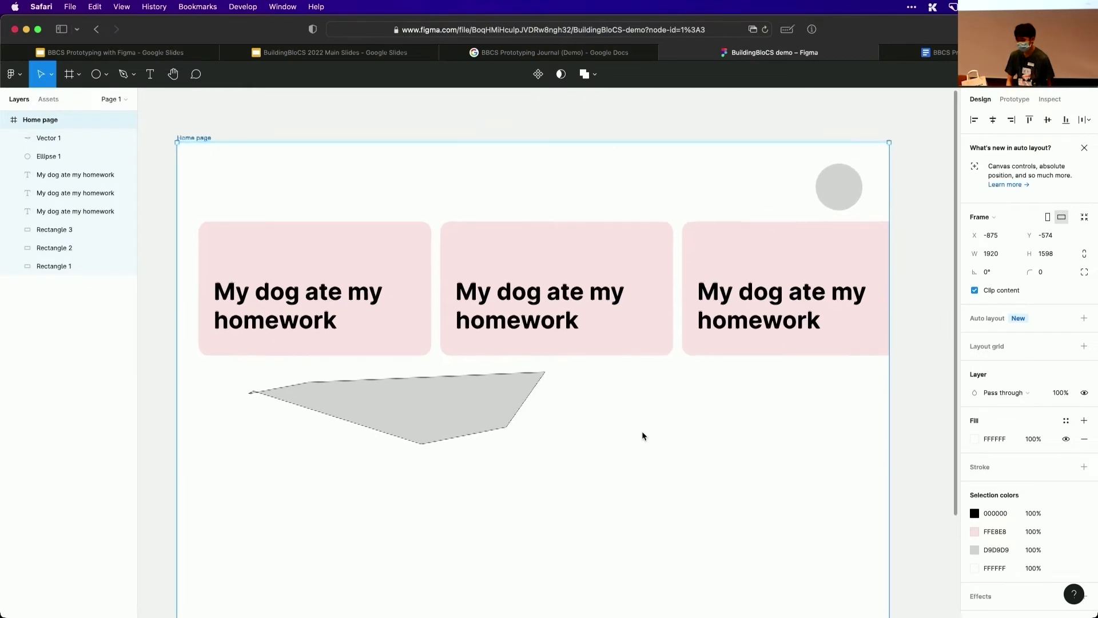
left_click(630, 432)
scroll(567, 417, "right", 1)
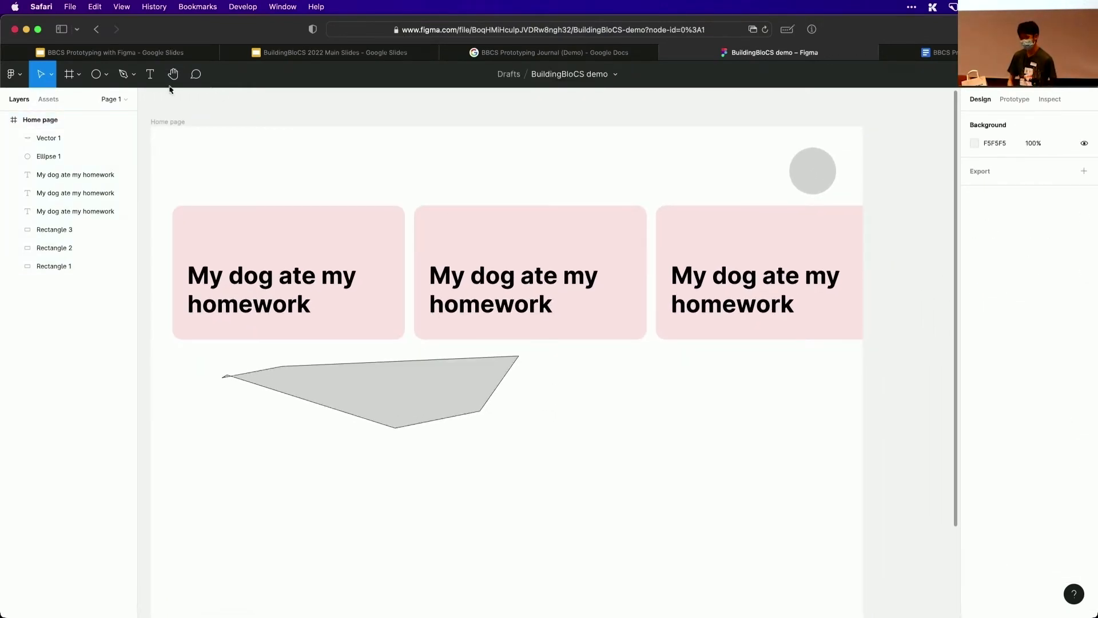
left_click(94, 81)
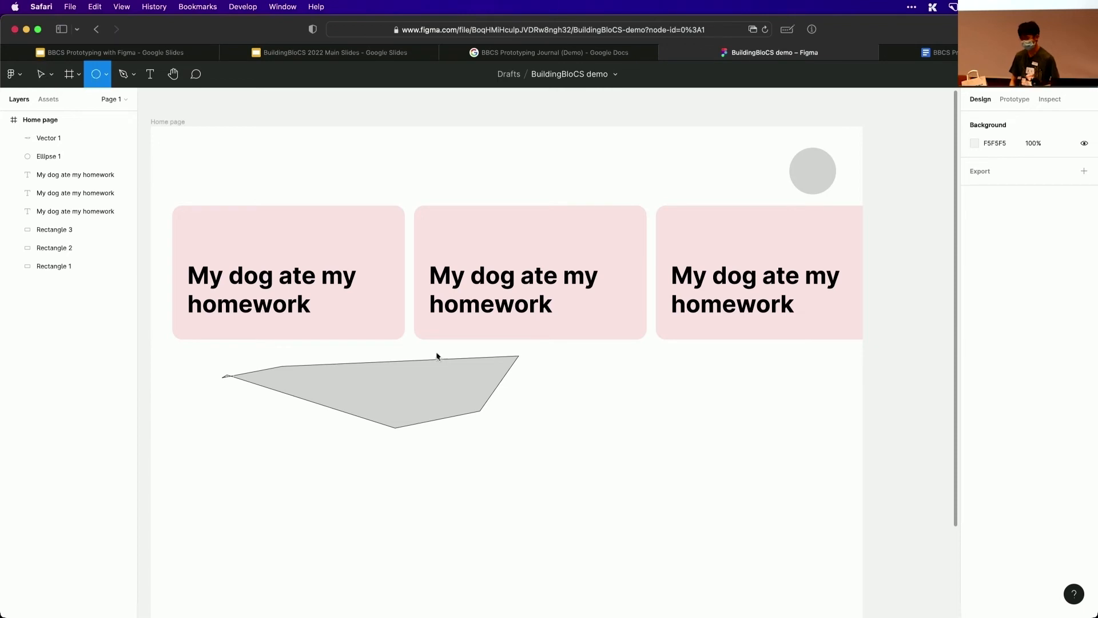
left_click_drag(543, 395, 543, 347)
left_click_drag(663, 361, 648, 356)
left_click(689, 367)
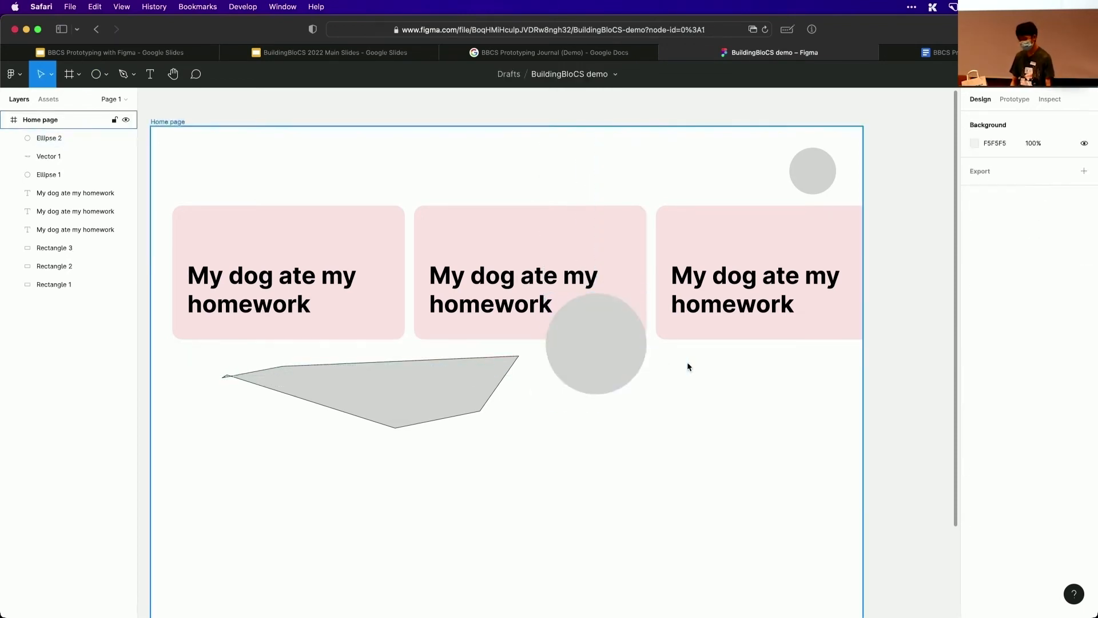
key("super+Tab")
key("super+shift+Tab")
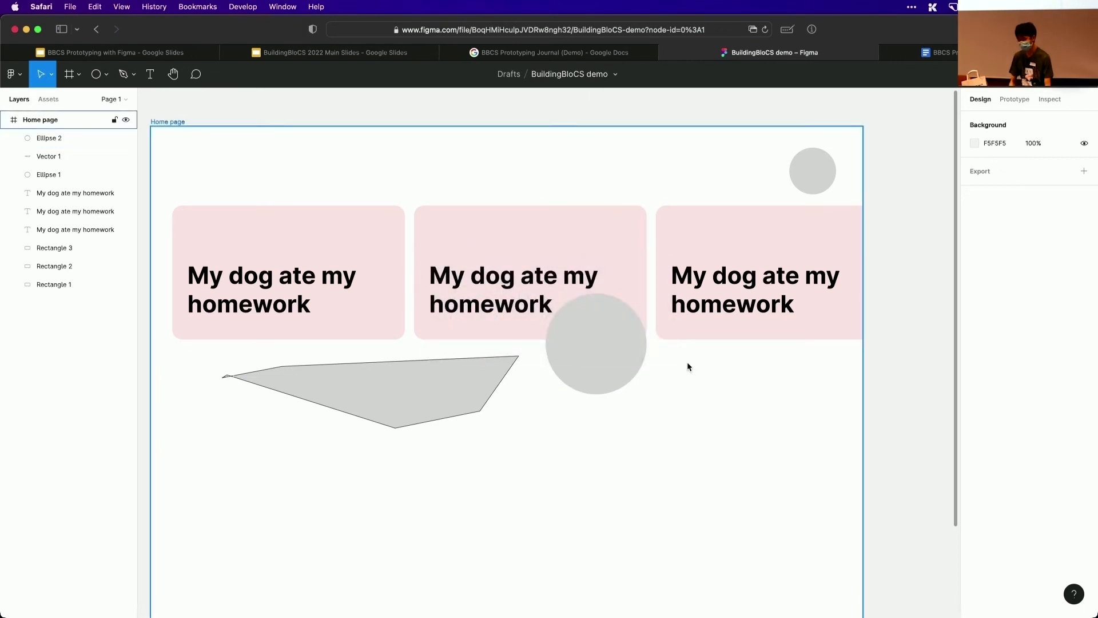
key("super+Tab")
key("super+shift+Tab")
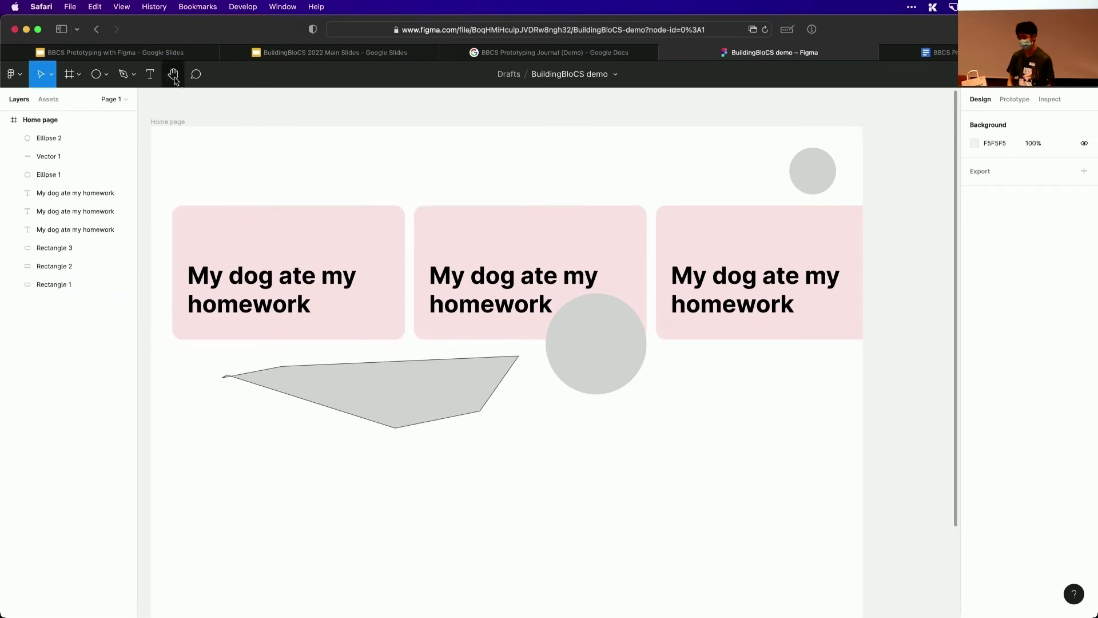
Switch to the "BBCS Prototyping with Figma" slides and advance the presentation to the "Design is hard" slide
left_click(150, 52)
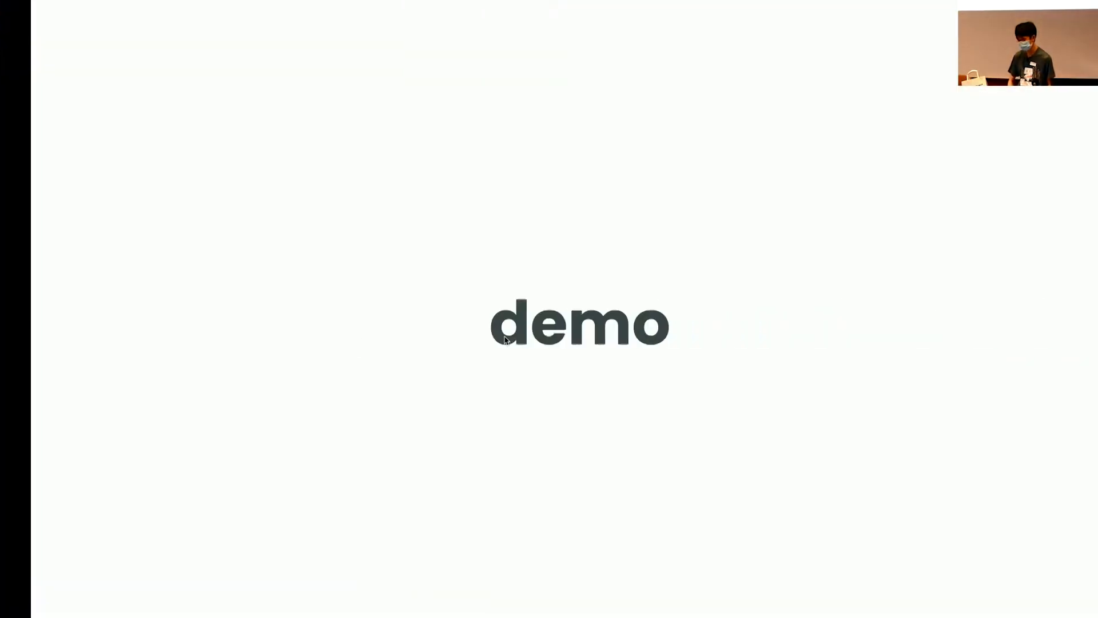
left_click(870, 275)
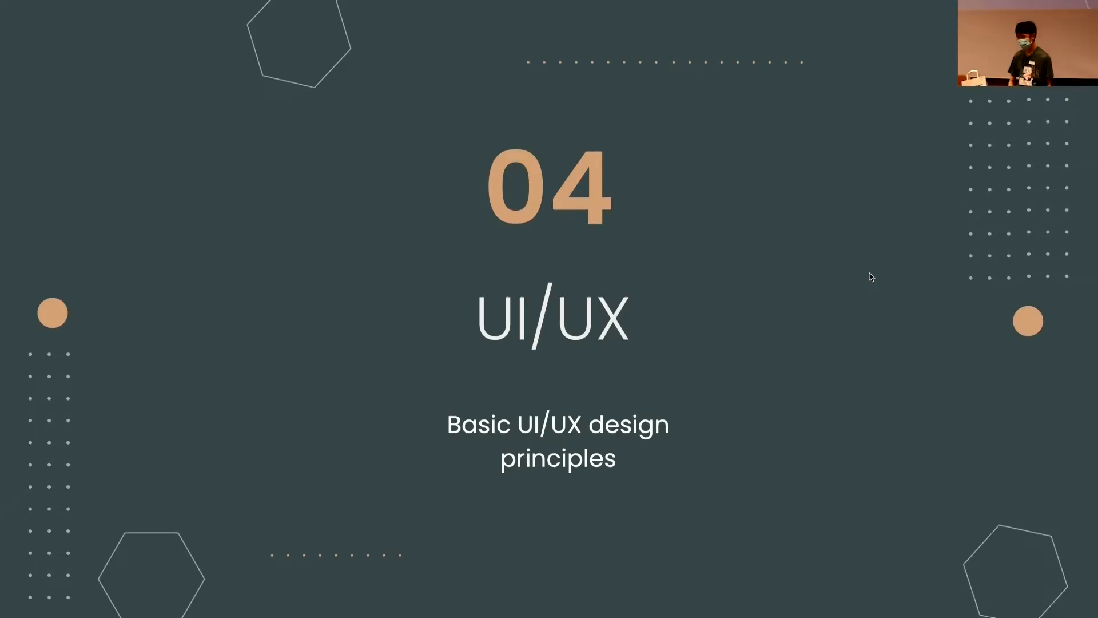
left_click(761, 325)
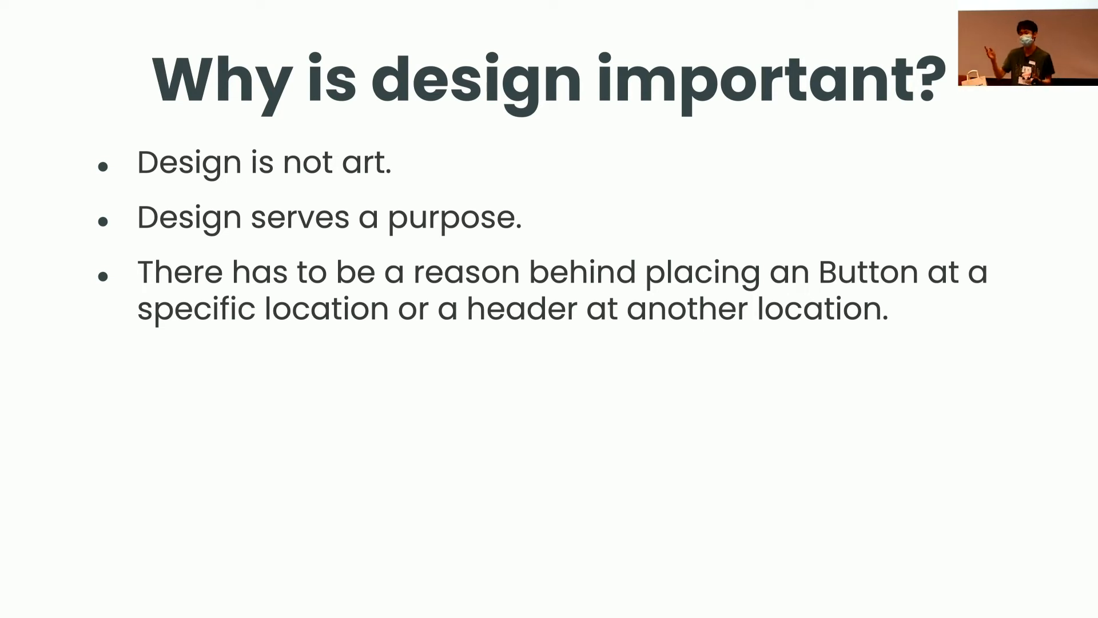
key("Right")
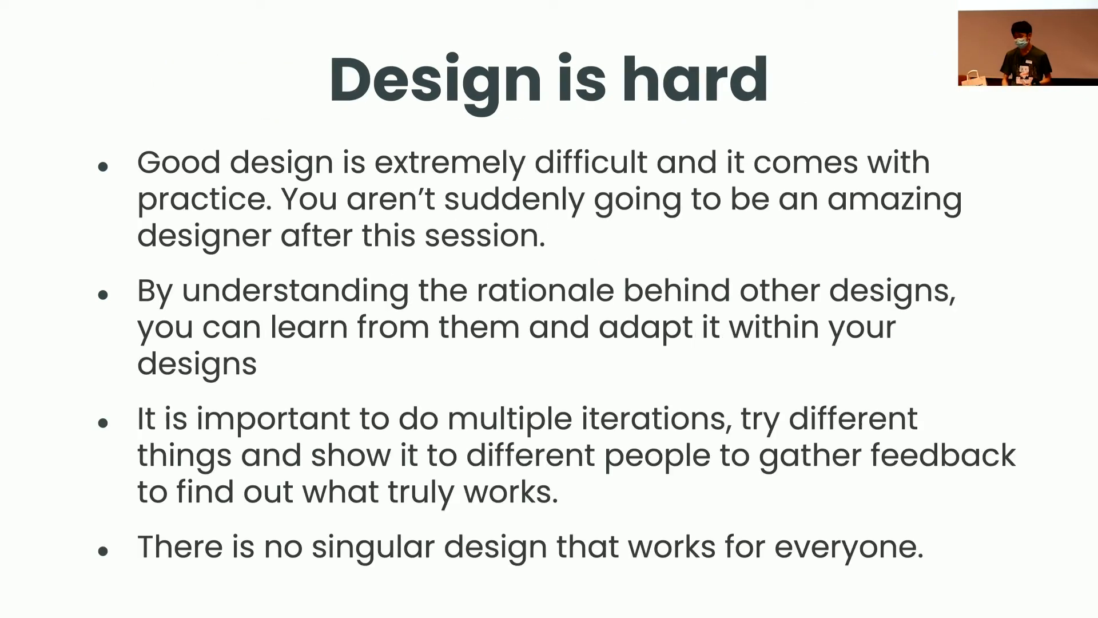